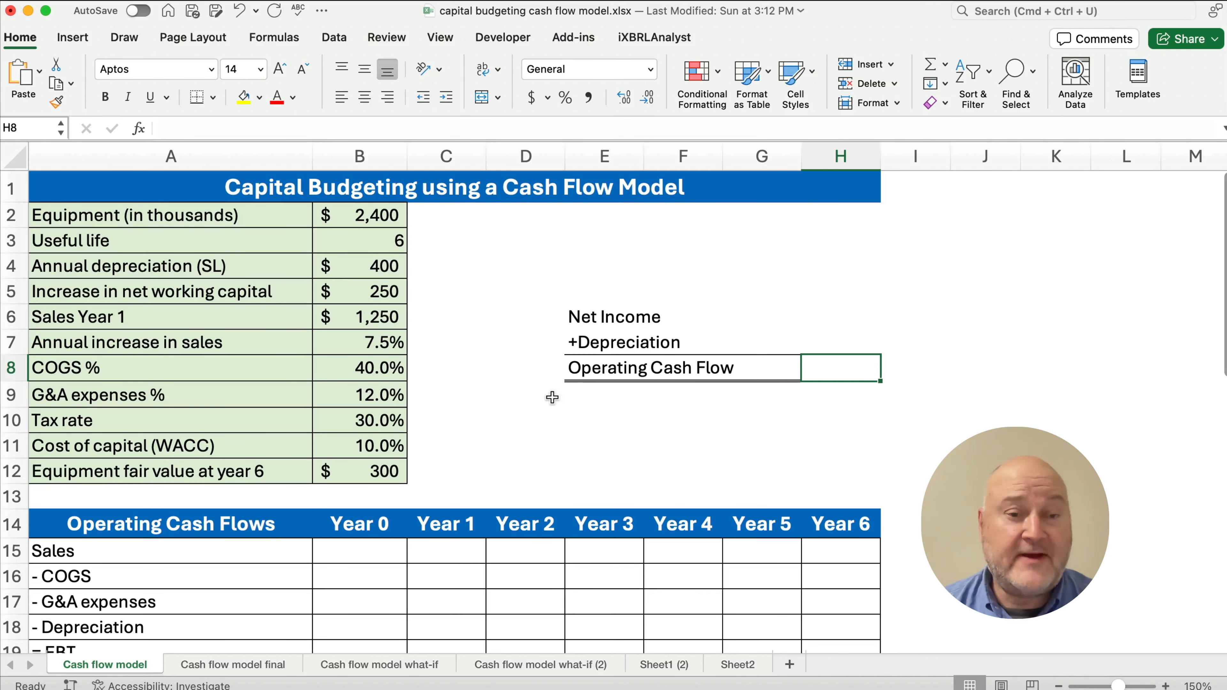
# Recalculate the annual straight-line depreciation in B4 as equipment cost divided by useful life, =B2/B3
pyautogui.moveTo(103, 225); pyautogui.dragTo(350, 240)
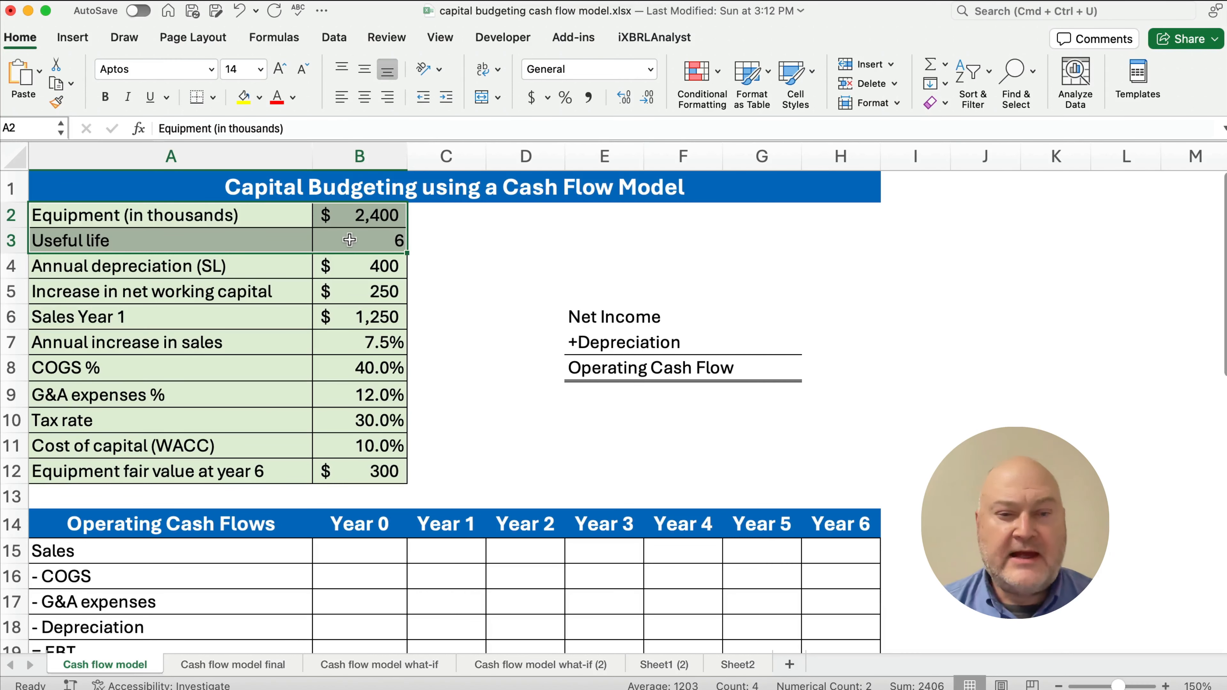
pyautogui.click(353, 266)
pyautogui.press('Delete')
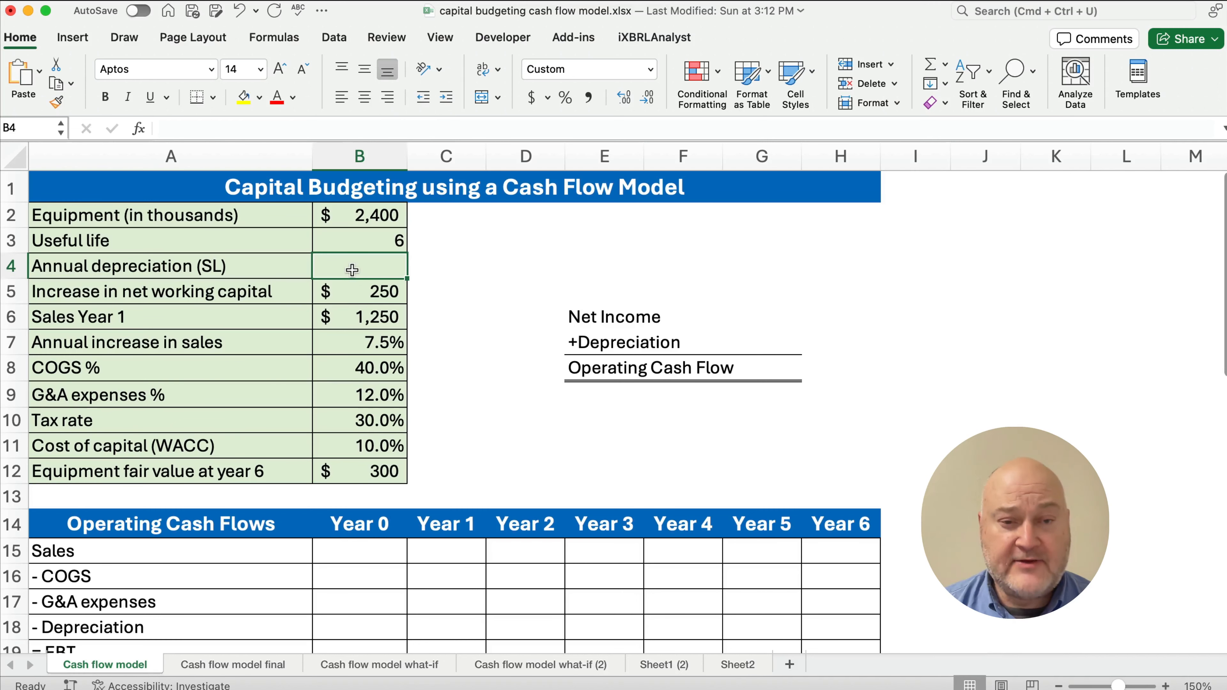
pyautogui.write('=')
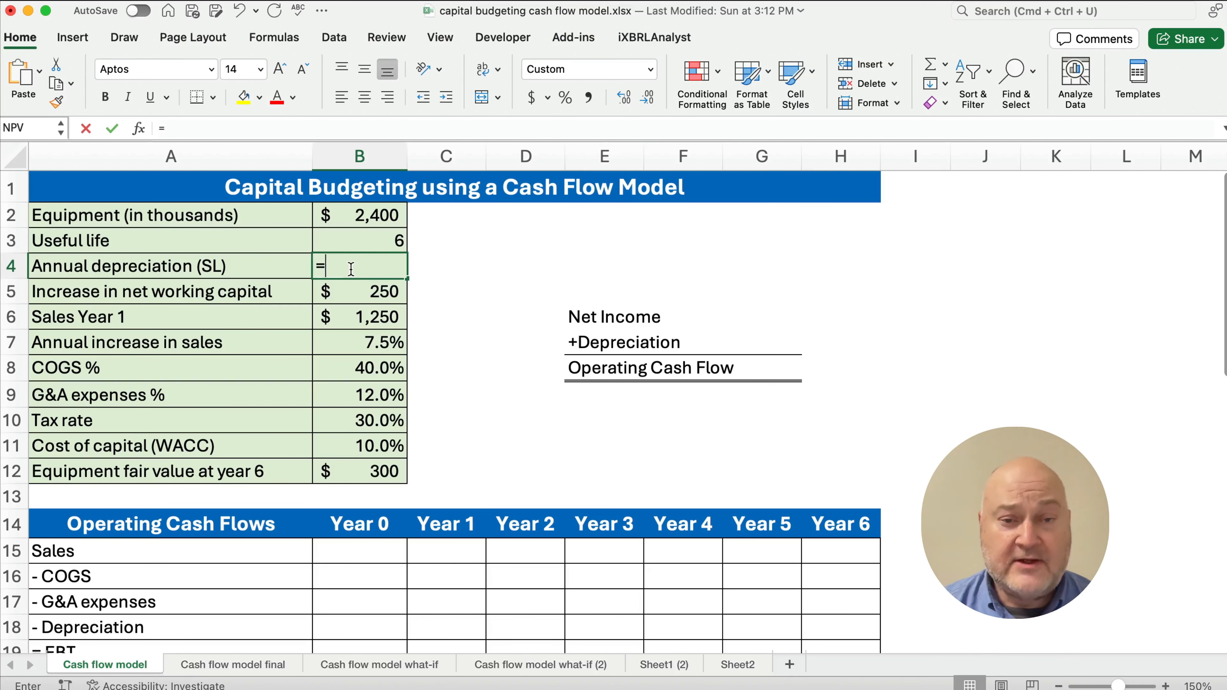
pyautogui.press('Up')
pyautogui.press('Up')
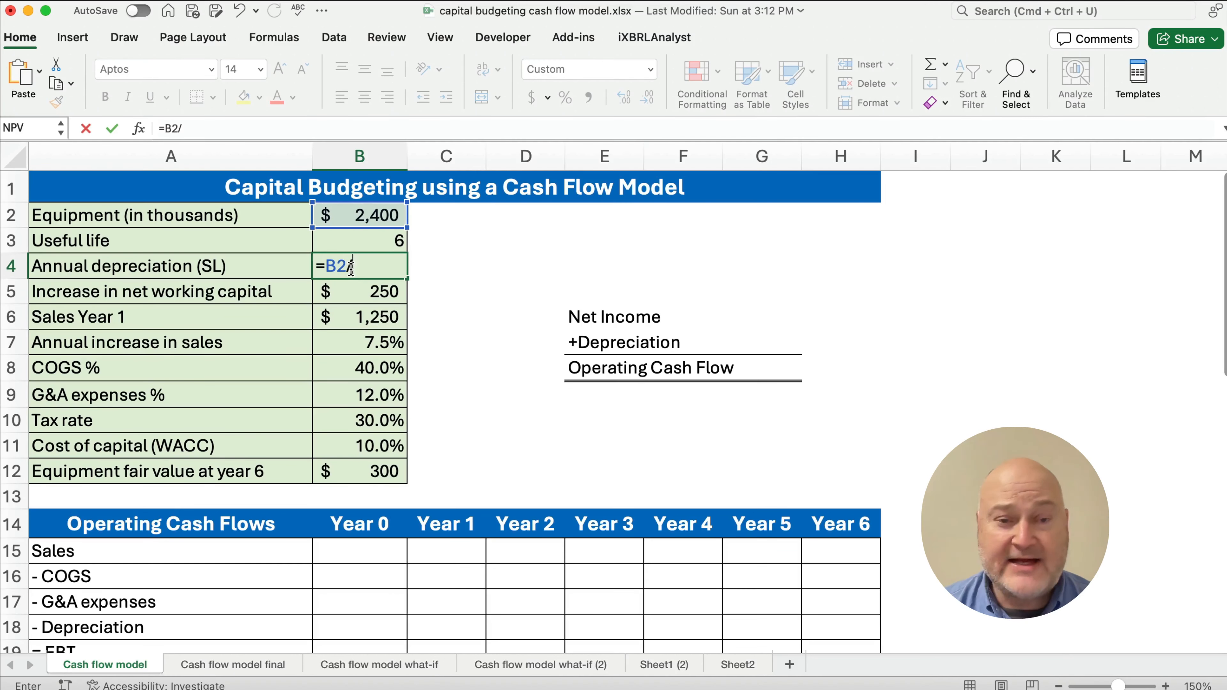
pyautogui.write('/')
pyautogui.click(384, 242)
pyautogui.press('Return')
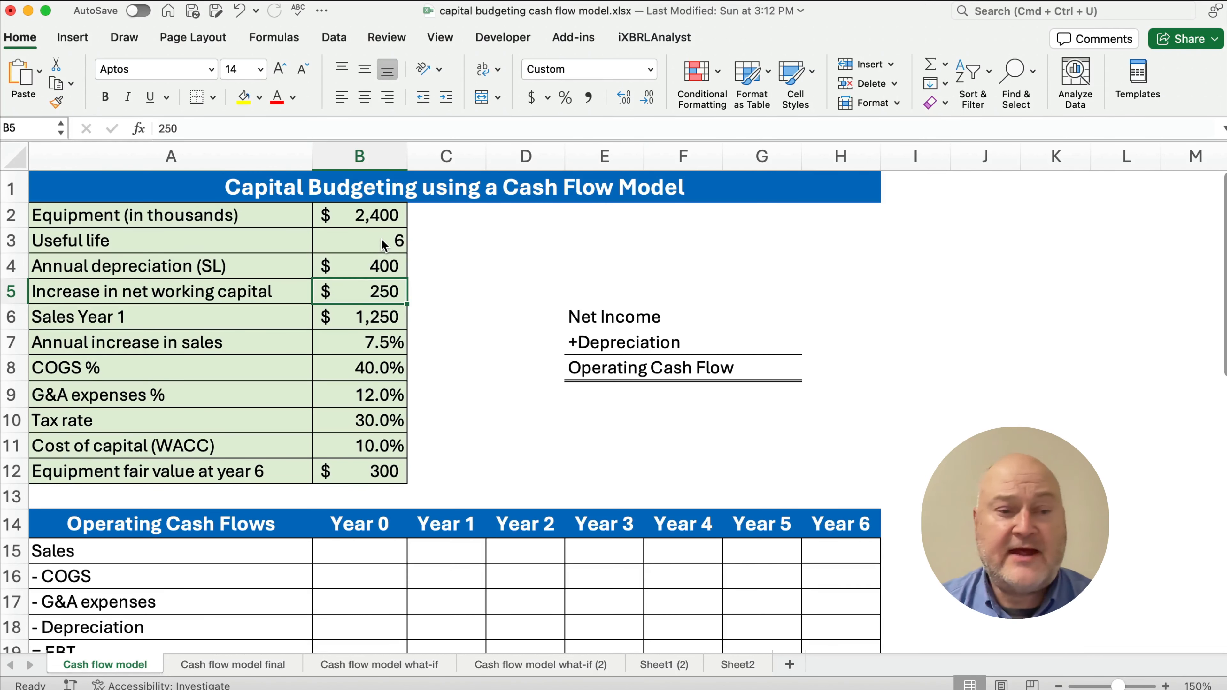
# Review the remaining assumptions: net working capital, Year 1 sales, sales growth, COGS, G&A, tax rate and cost of capital
pyautogui.moveTo(80, 293); pyautogui.dragTo(355, 290)
pyautogui.click(356, 290)
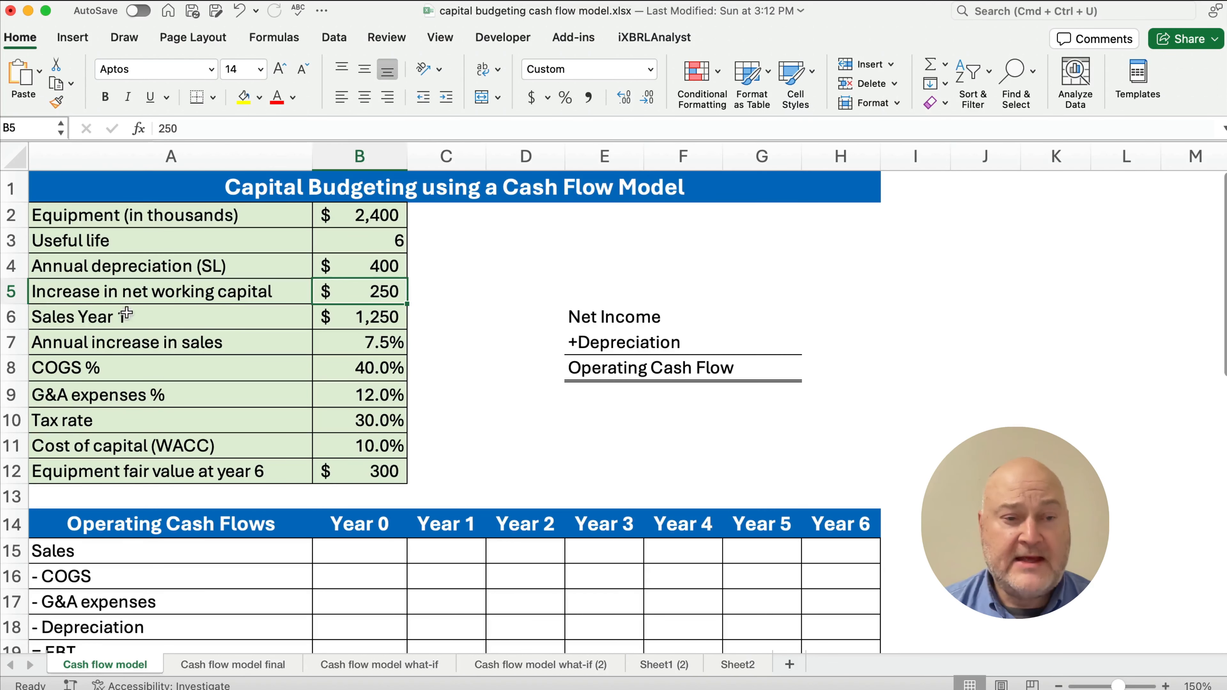
pyautogui.click(63, 315)
pyautogui.moveTo(286, 321); pyautogui.dragTo(344, 319)
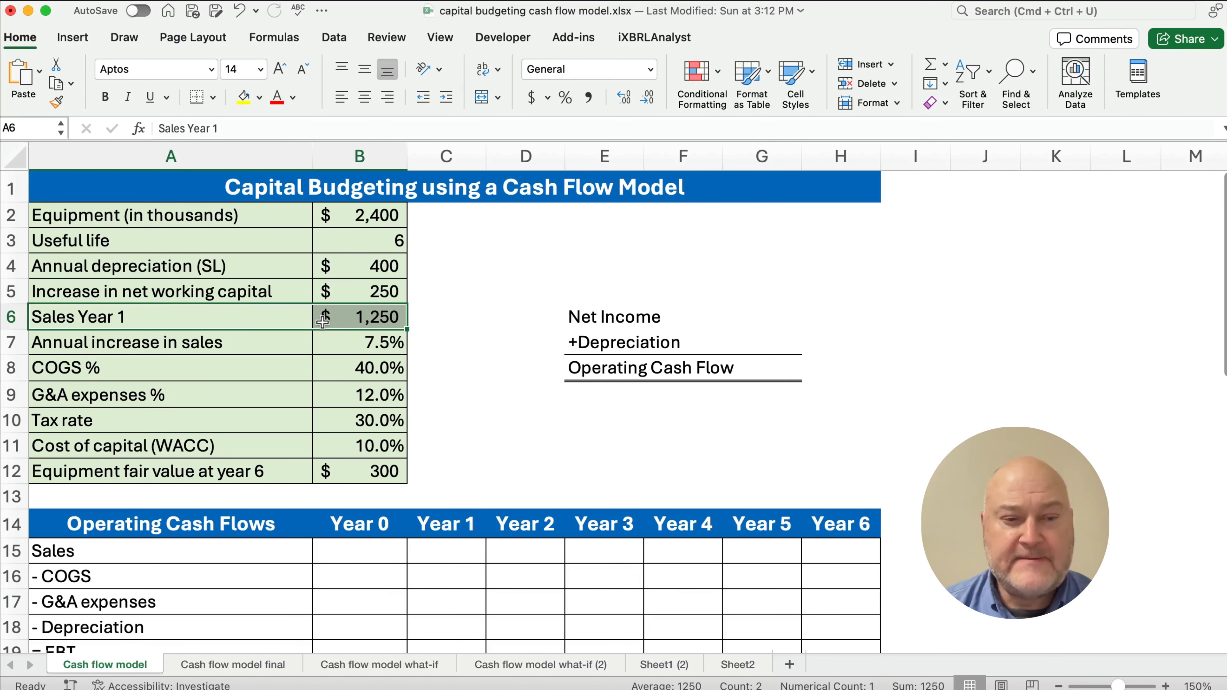
pyautogui.click(188, 344)
pyautogui.moveTo(188, 344); pyautogui.dragTo(357, 350)
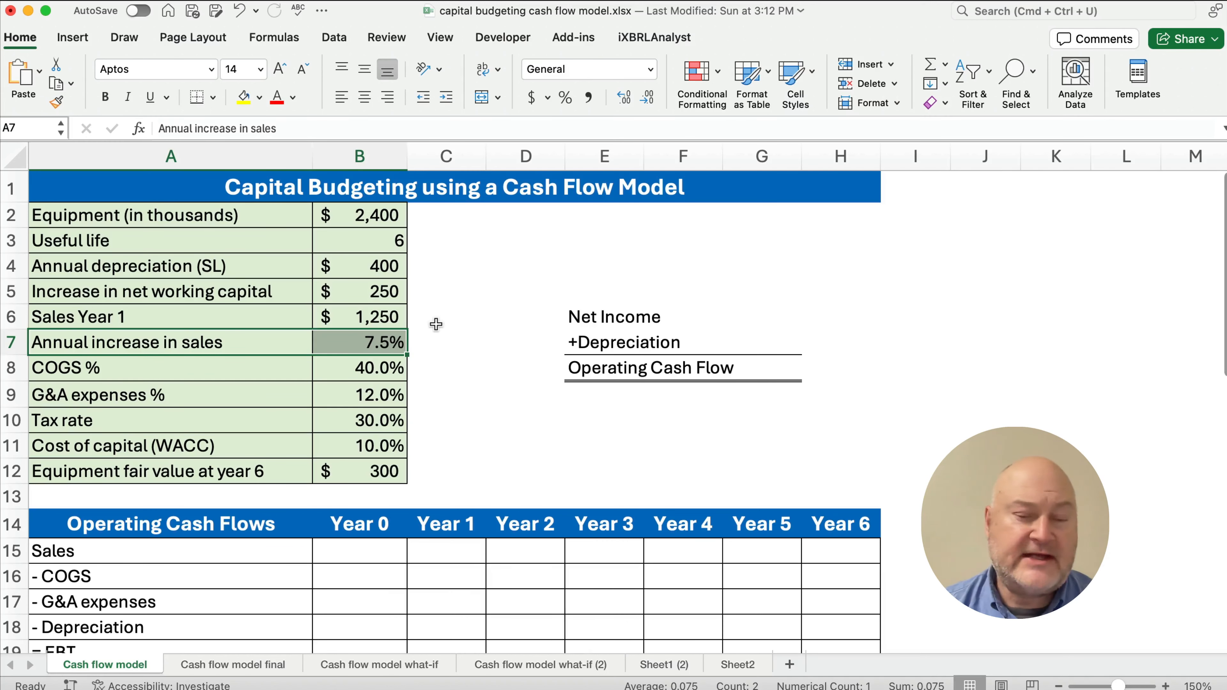
pyautogui.scroll(-1, 440, 358)
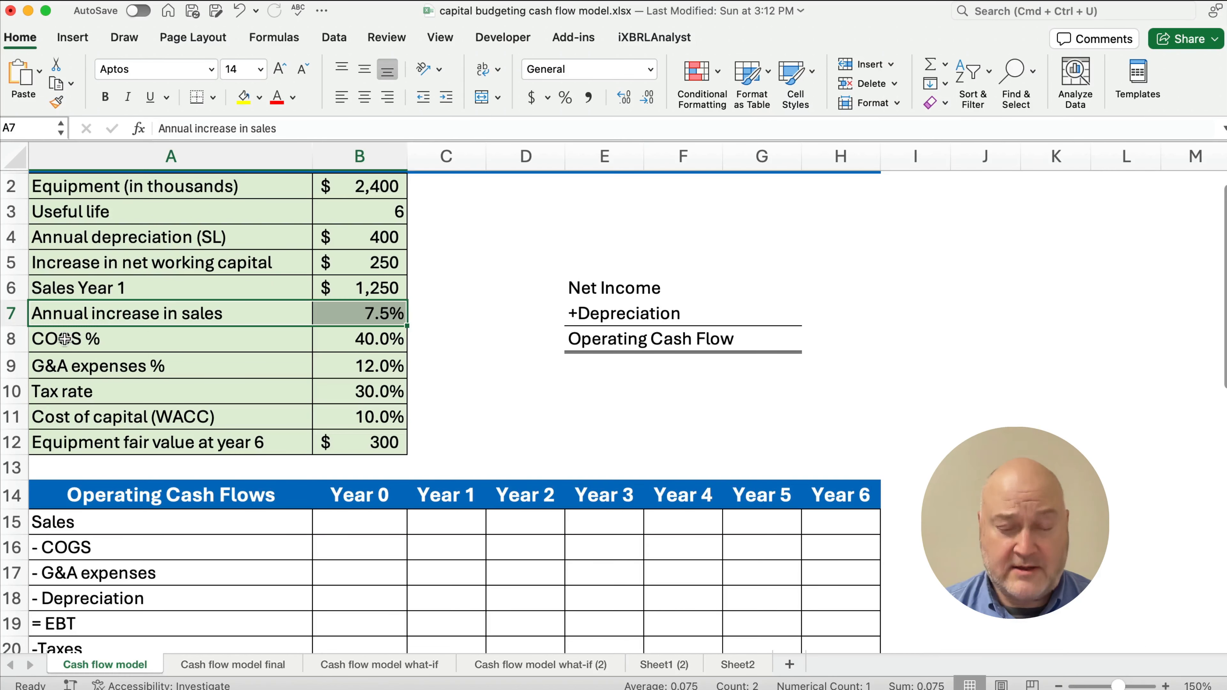
pyautogui.click(172, 348)
pyautogui.moveTo(172, 349); pyautogui.dragTo(373, 391)
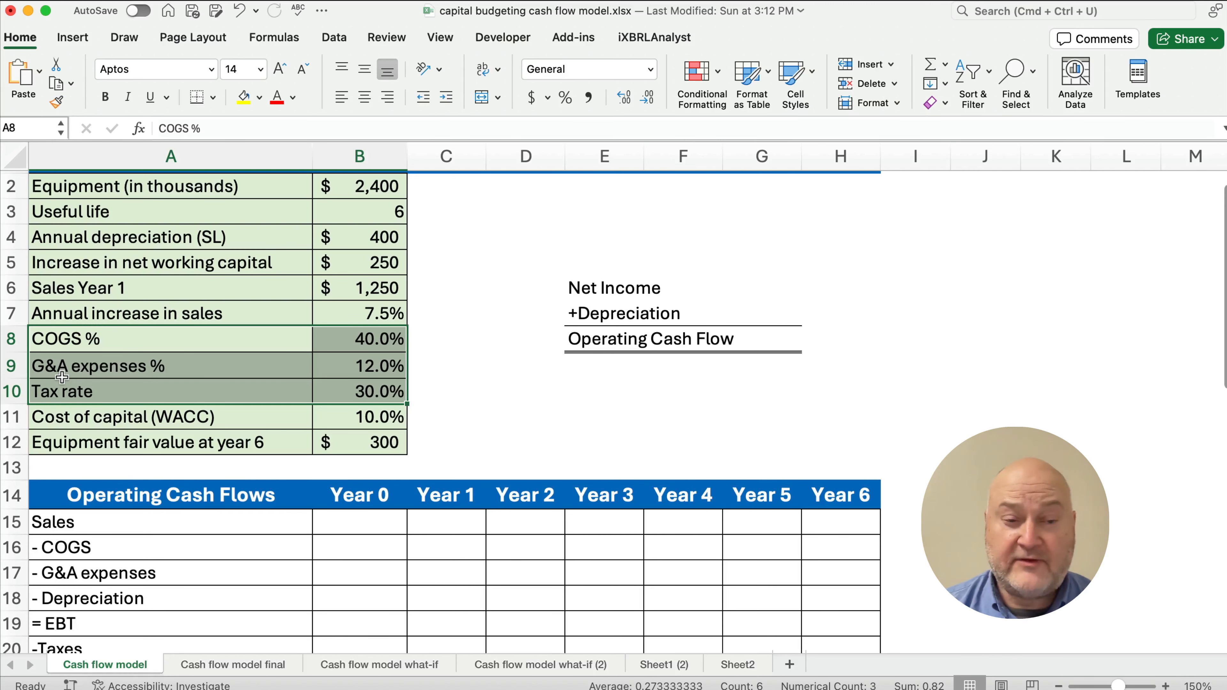
pyautogui.moveTo(56, 393); pyautogui.dragTo(350, 395)
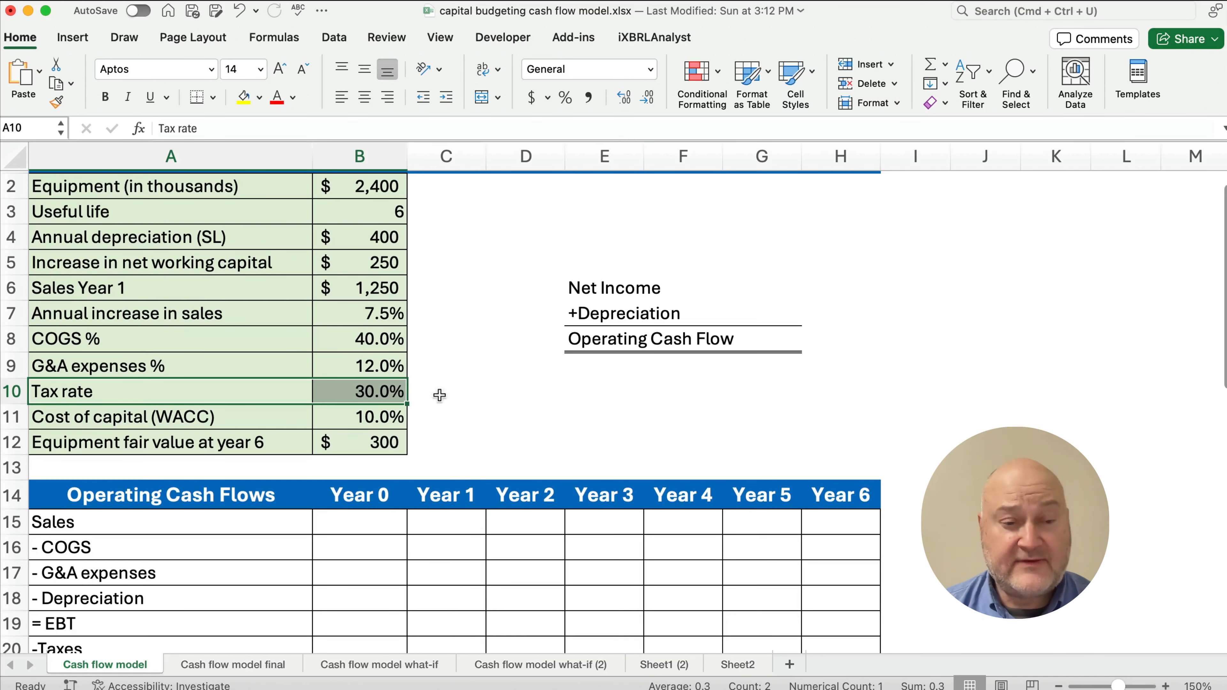
pyautogui.moveTo(69, 423); pyautogui.dragTo(376, 426)
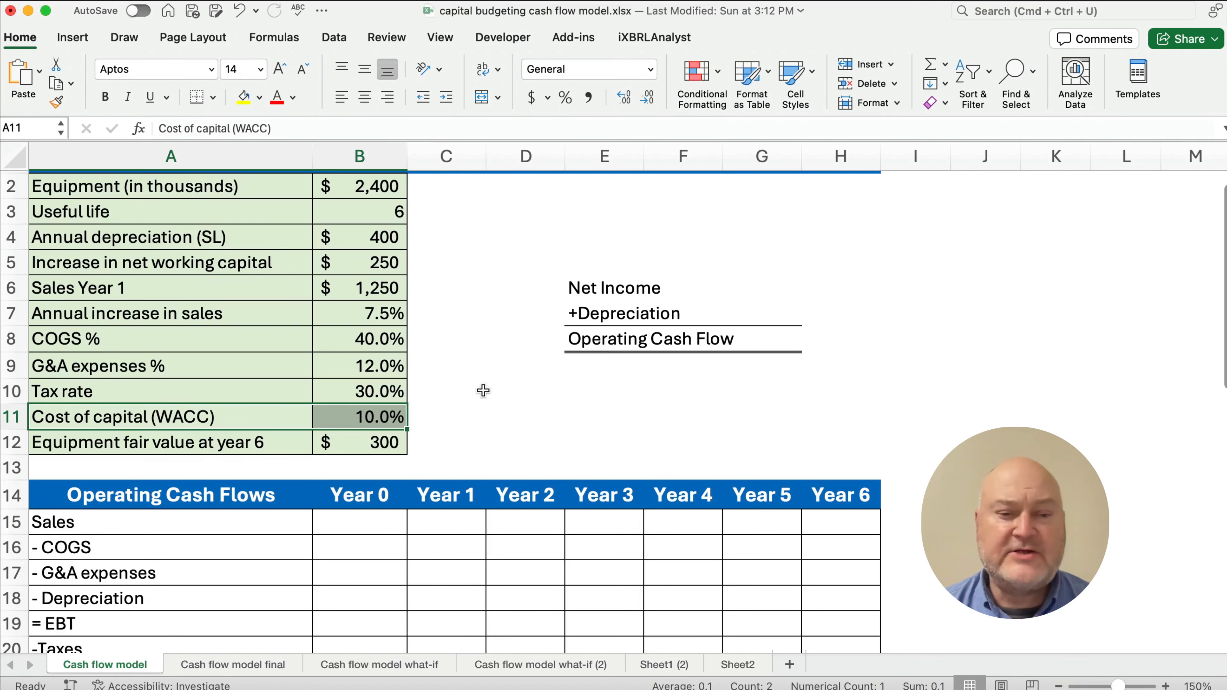
# Examine the Operating Cash Flows layout, the net income plus depreciation definition, and the Additional Cash Flows section
pyautogui.scroll(-5, 496, 362)
pyautogui.moveTo(148, 389); pyautogui.dragTo(840, 530)
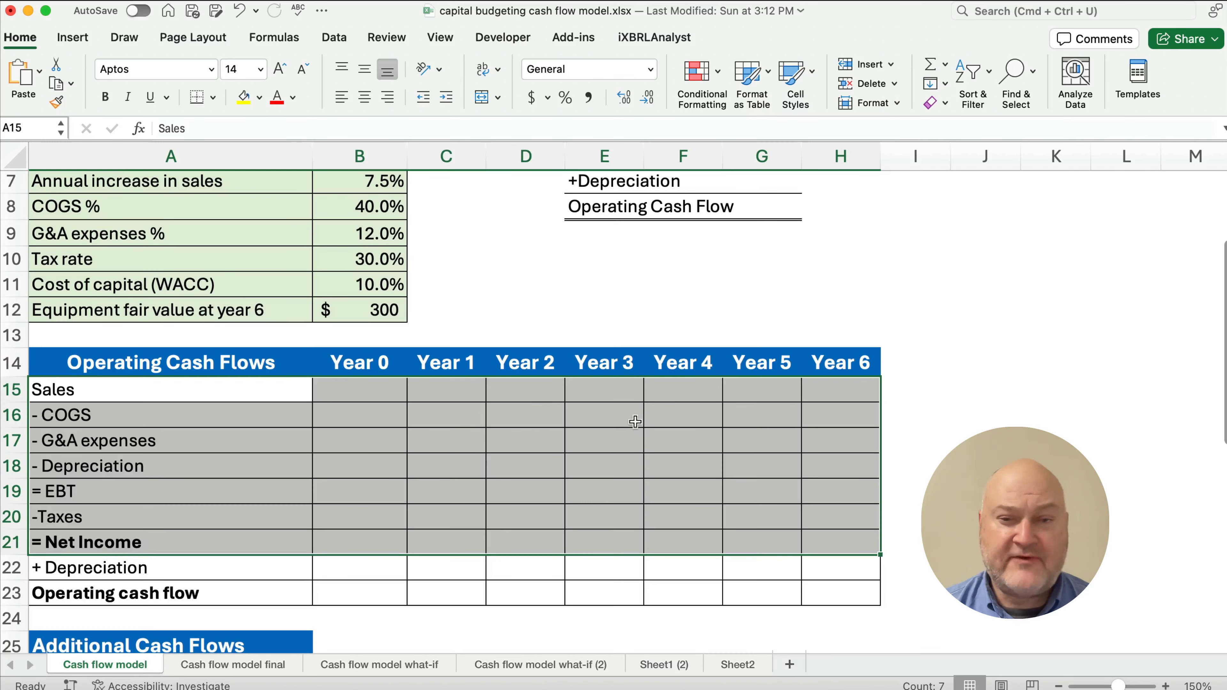
pyautogui.scroll(3, 636, 421)
pyautogui.click(615, 267)
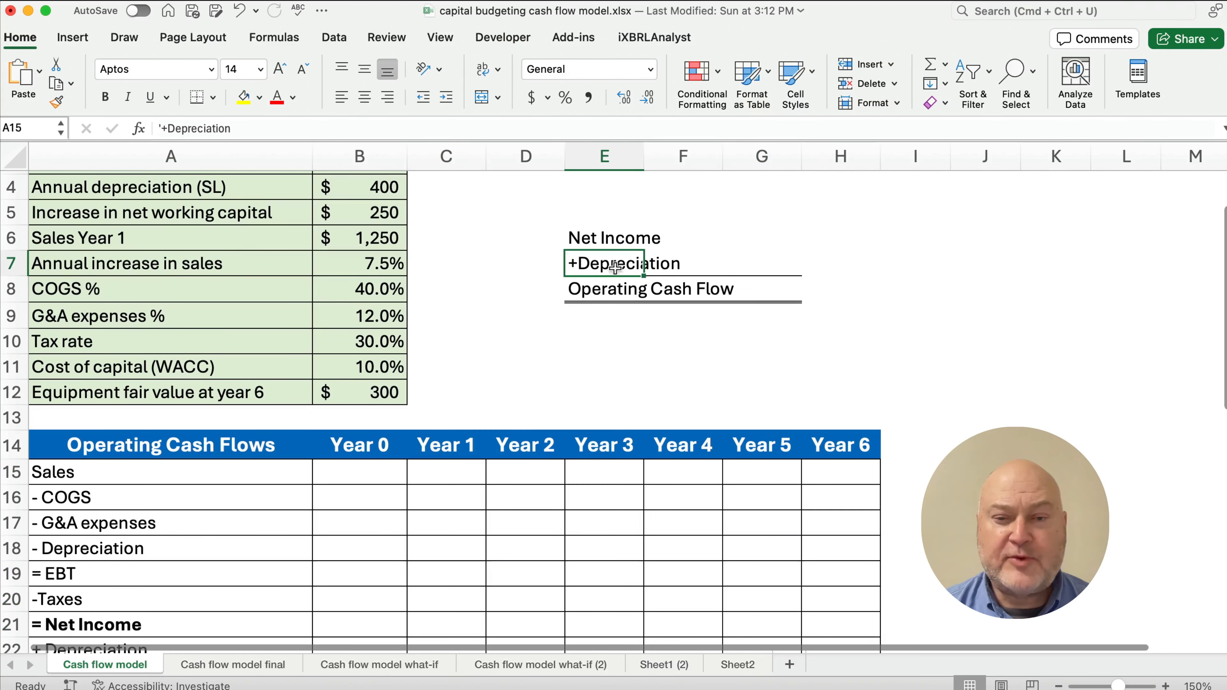
pyautogui.moveTo(616, 267); pyautogui.dragTo(739, 266)
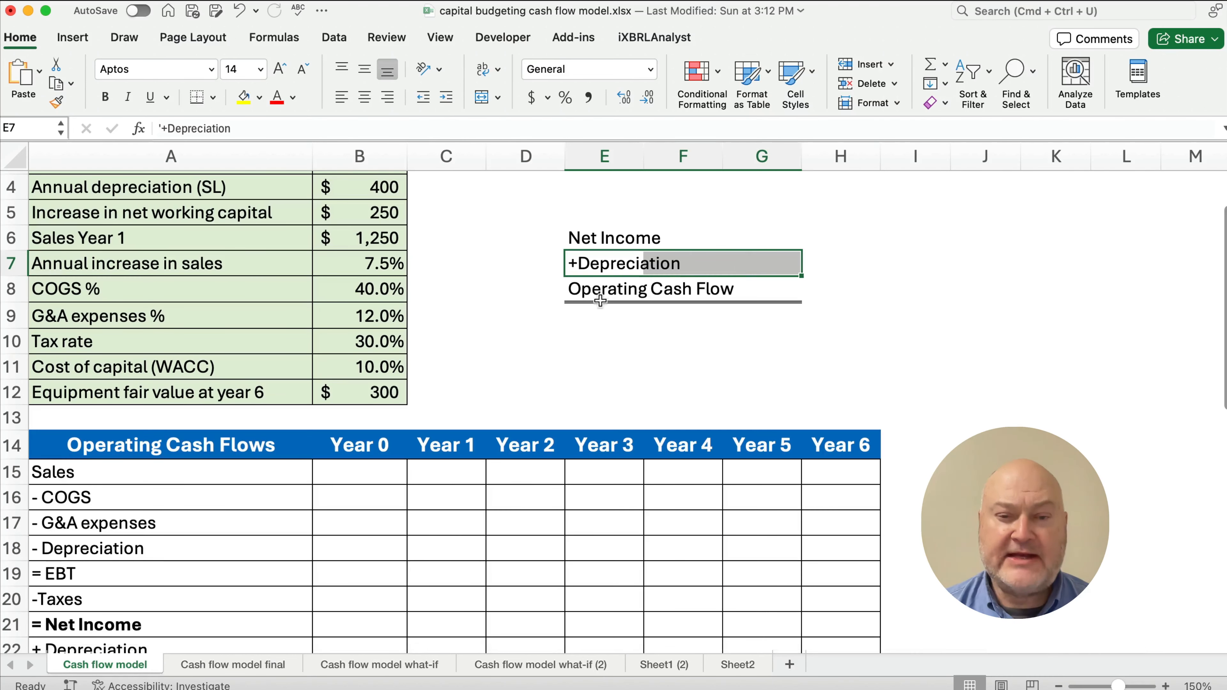
pyautogui.moveTo(601, 296); pyautogui.dragTo(754, 290)
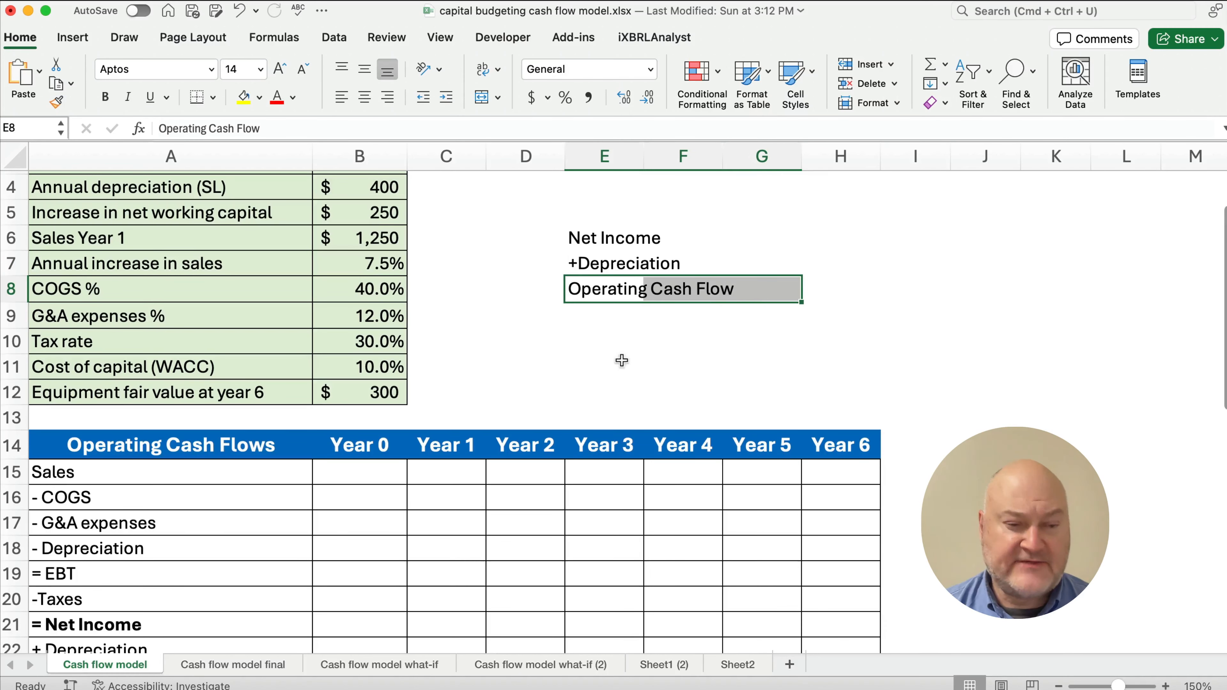
pyautogui.scroll(-6, 578, 387)
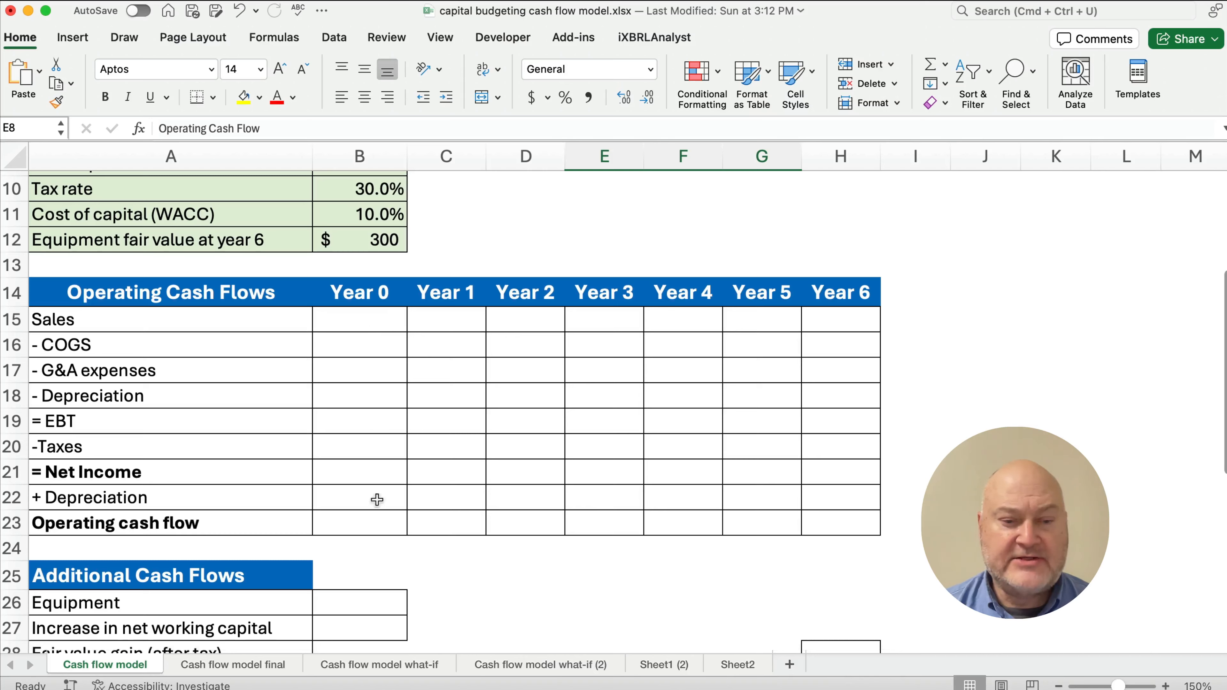
pyautogui.scroll(-3, 373, 516)
pyautogui.scroll(1, 435, 512)
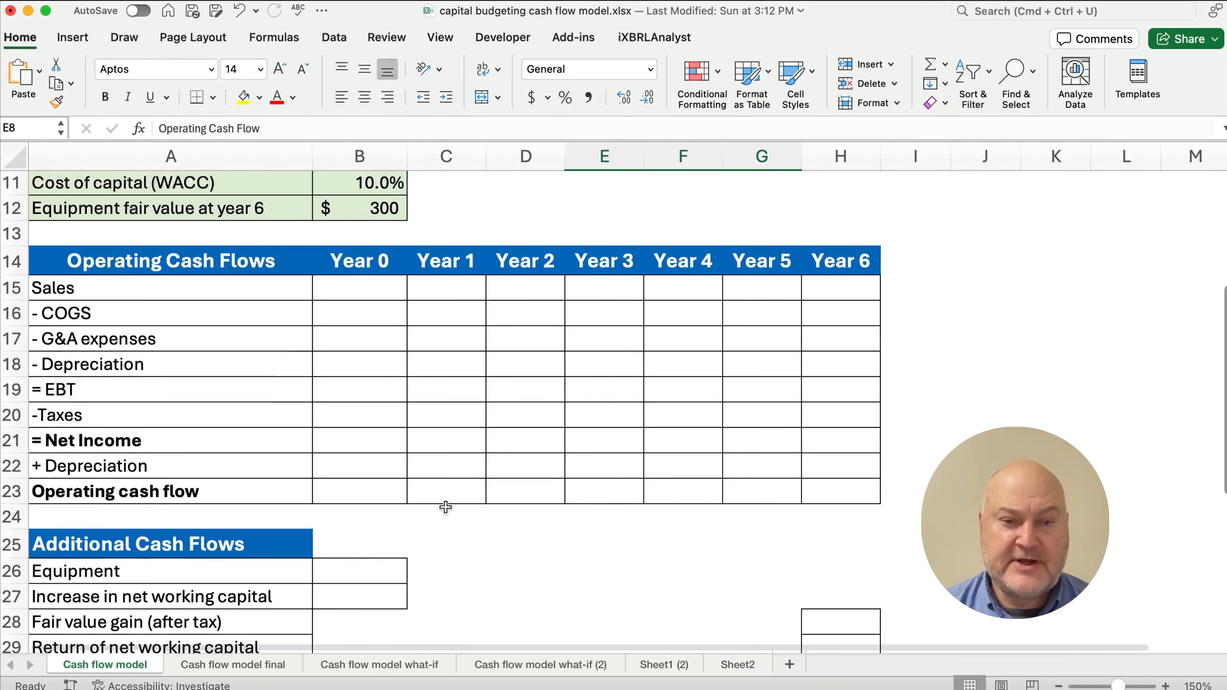
pyautogui.scroll(2, 446, 507)
# Link Year 1 sales in C15 to the Sales Year 1 assumption with =B6
pyautogui.click(453, 329)
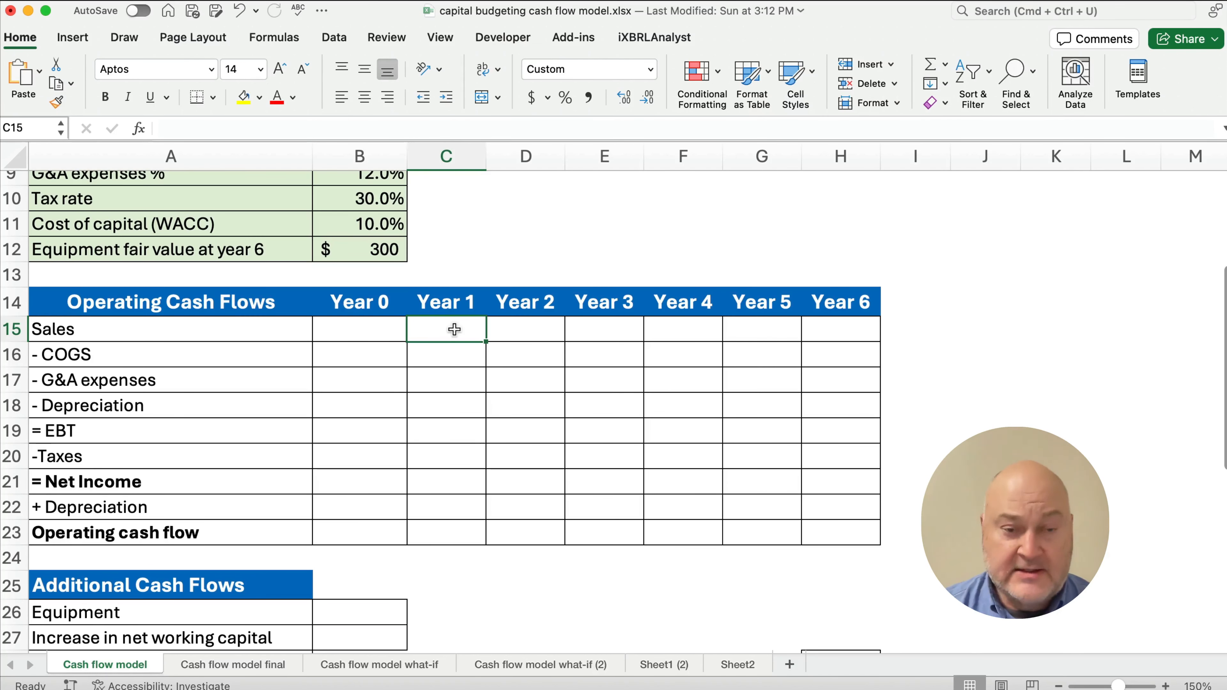
pyautogui.write('=')
pyautogui.scroll(5, 471, 329)
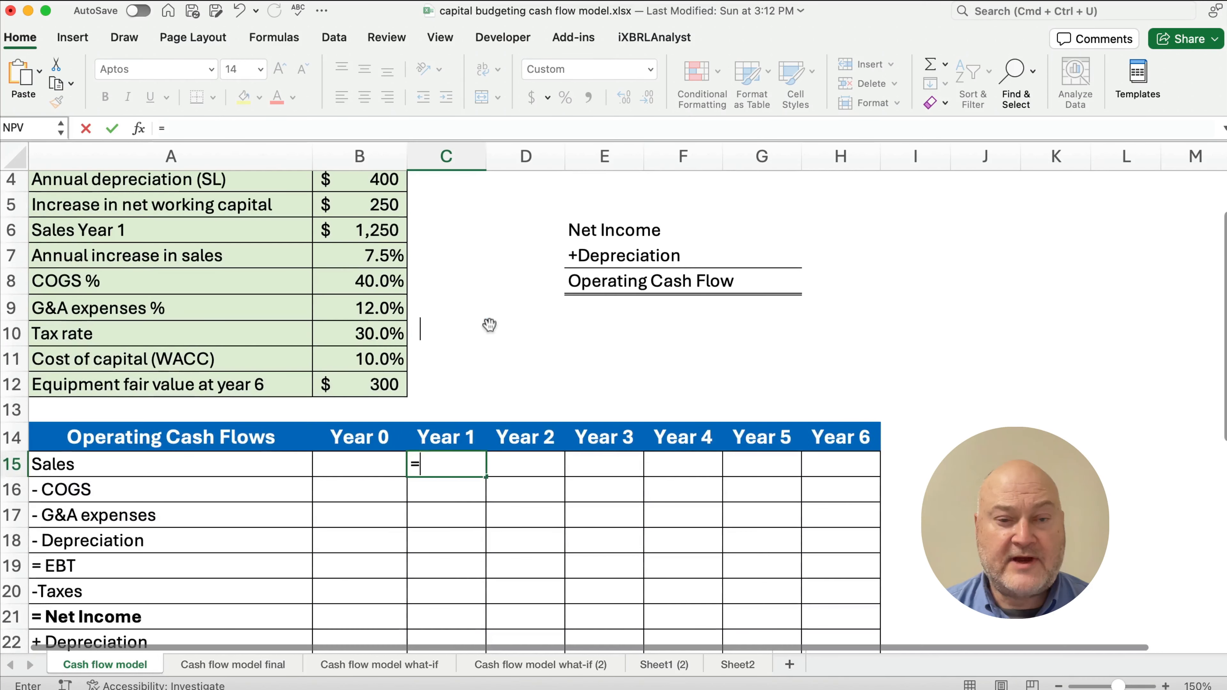
pyautogui.click(360, 233)
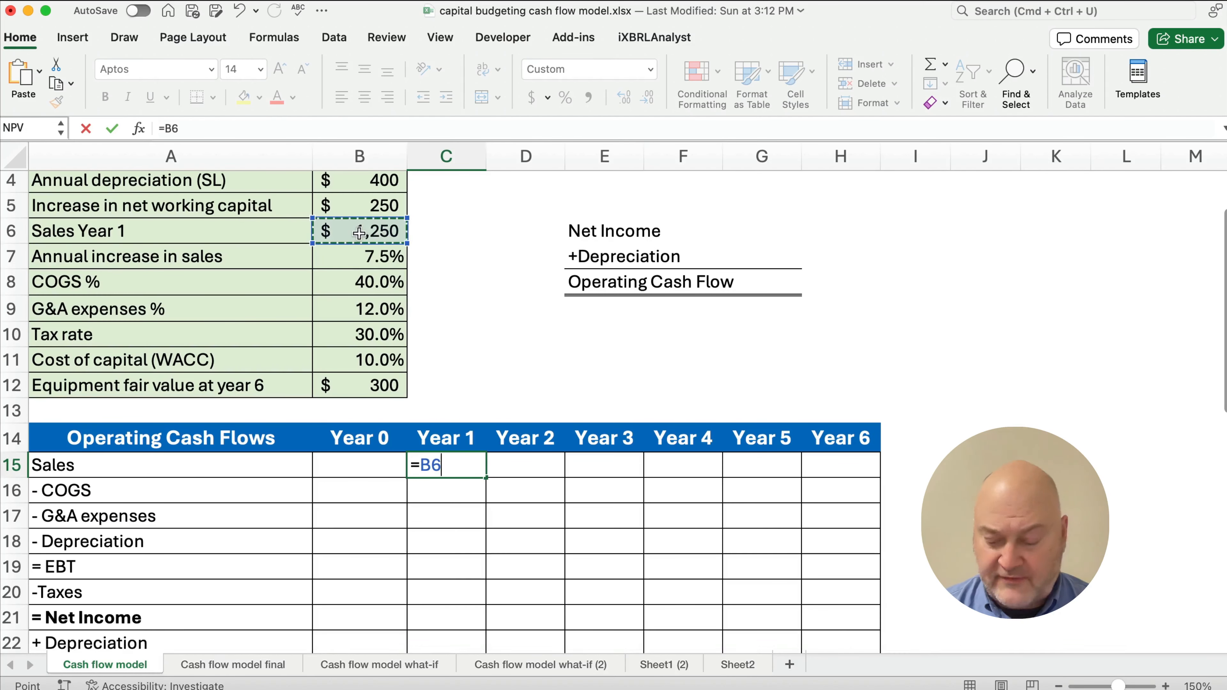
pyautogui.press('Return')
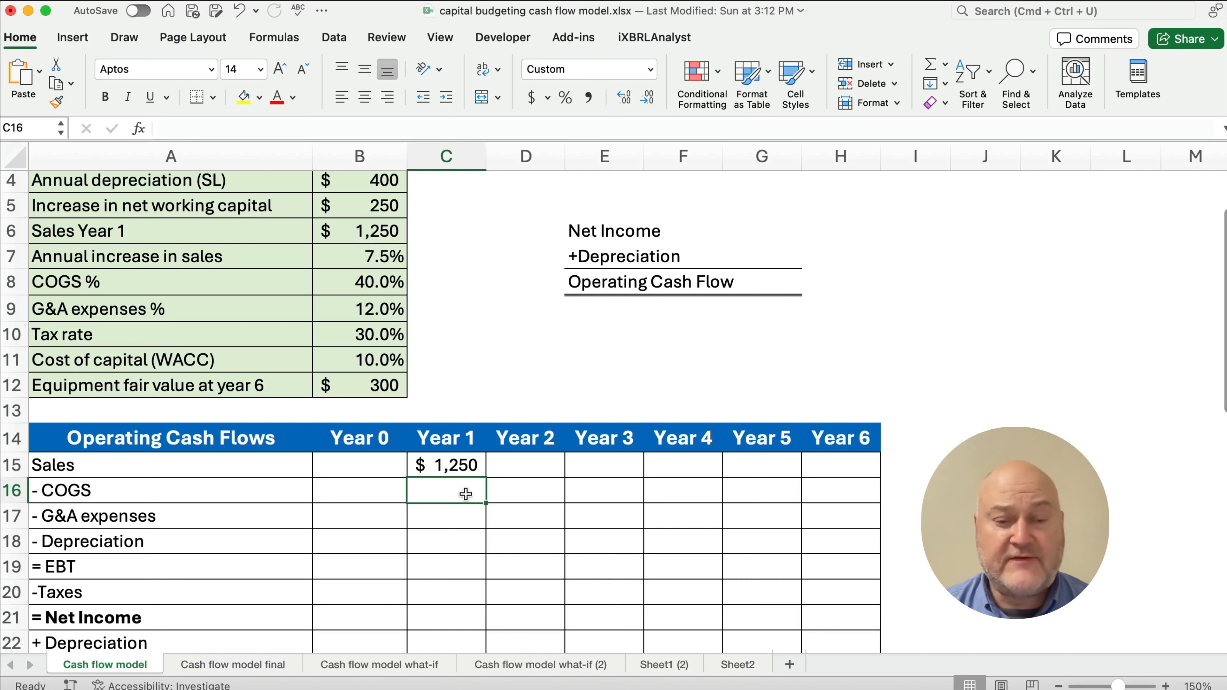
# Calculate Year 2 sales in D15 from Year 1 sales and the fixed annual increase, =C15*(1+$B$7)
pyautogui.click(510, 464)
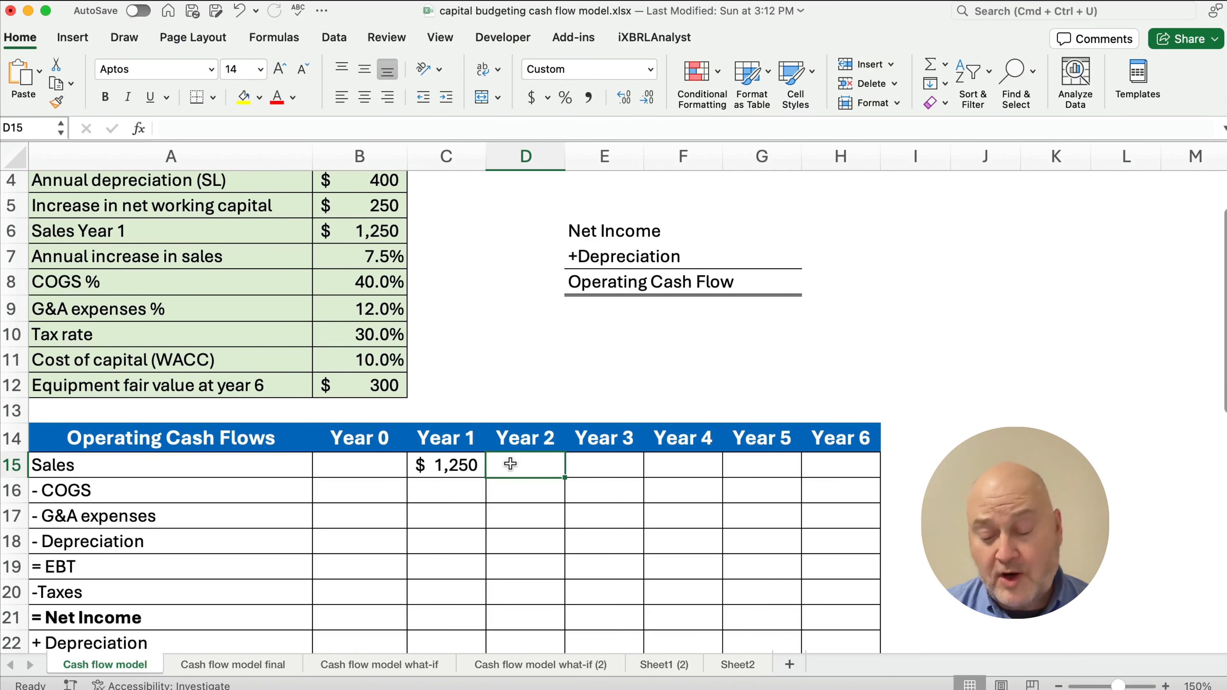
pyautogui.write('=')
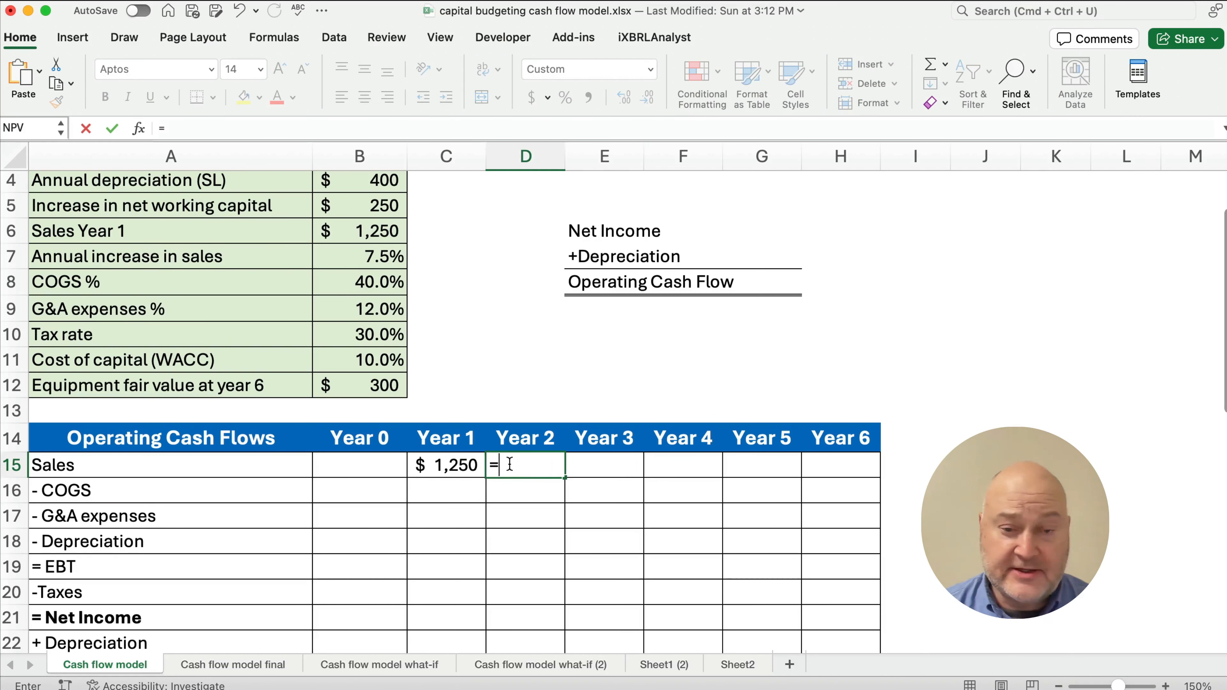
pyautogui.press('Left')
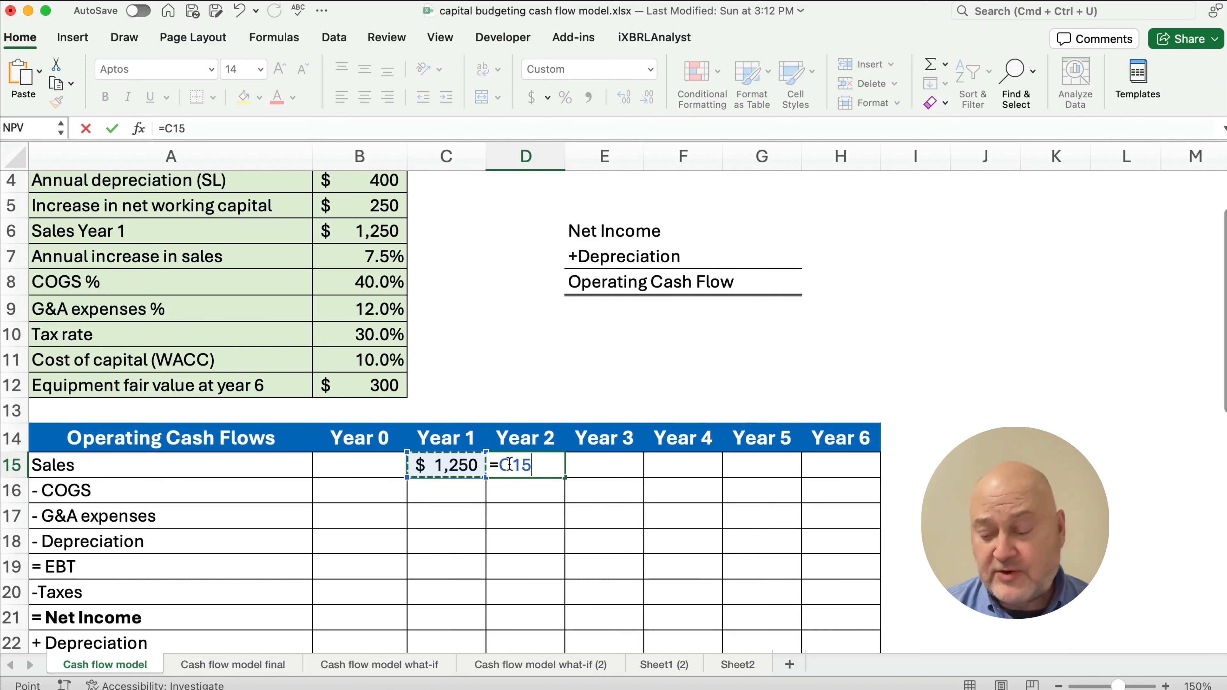
pyautogui.write('*(')
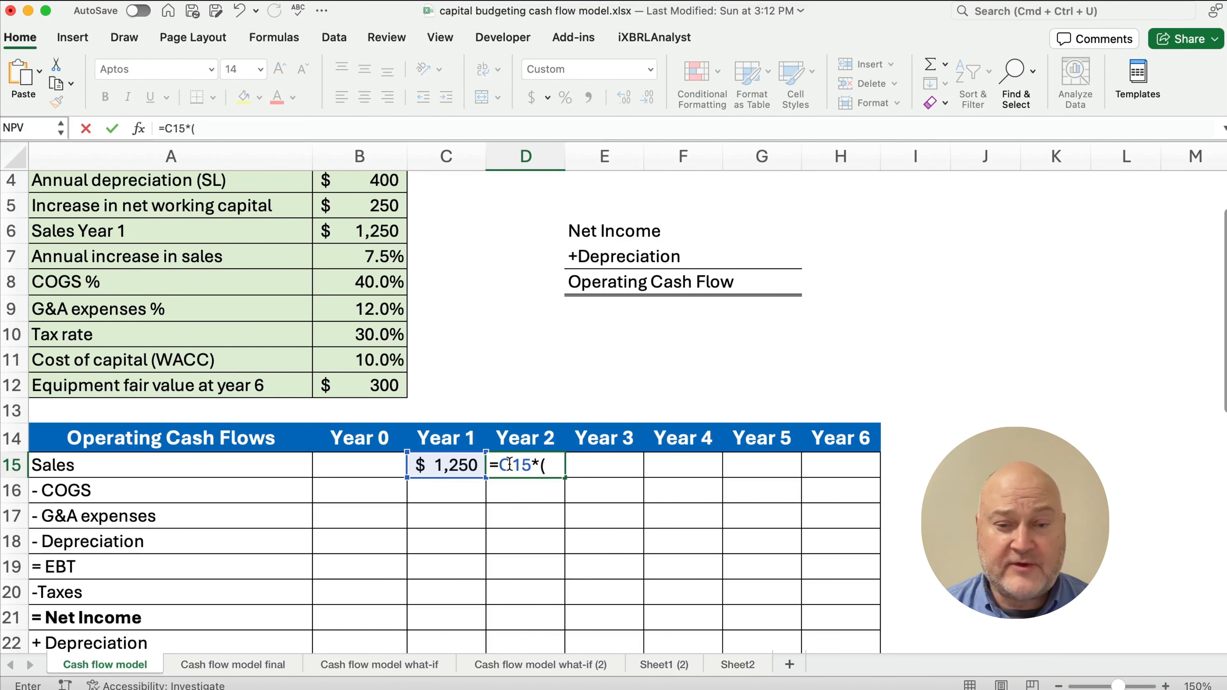
pyautogui.write('1+')
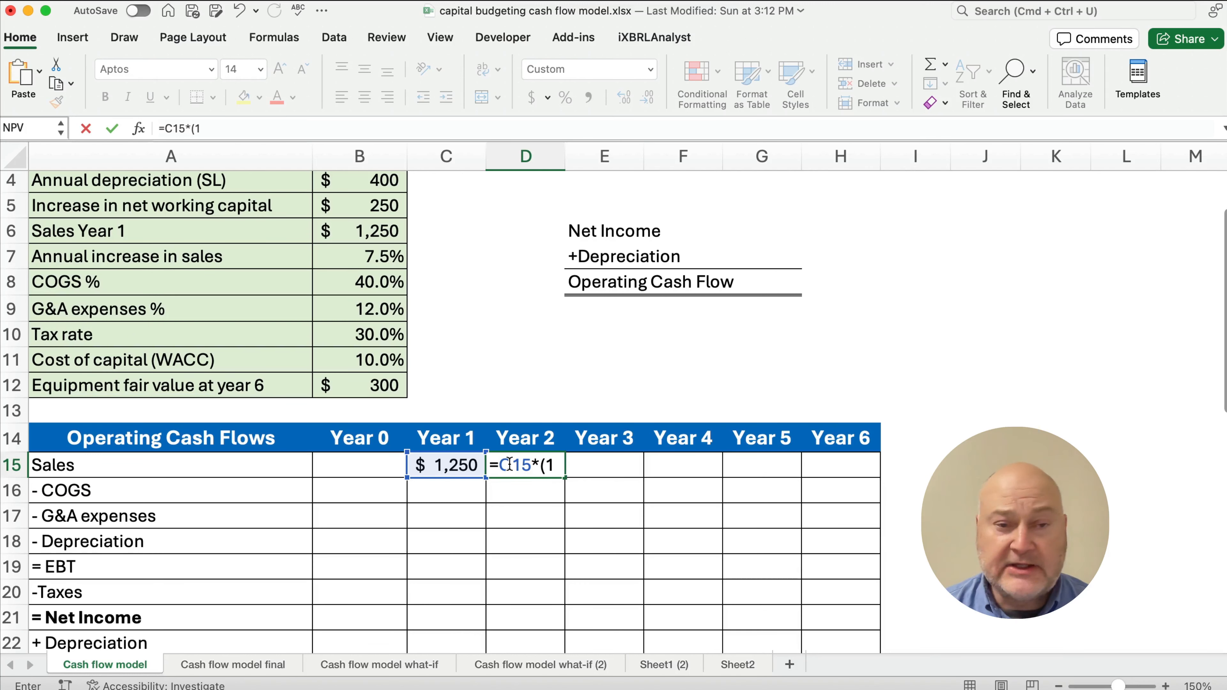
pyautogui.click(383, 261)
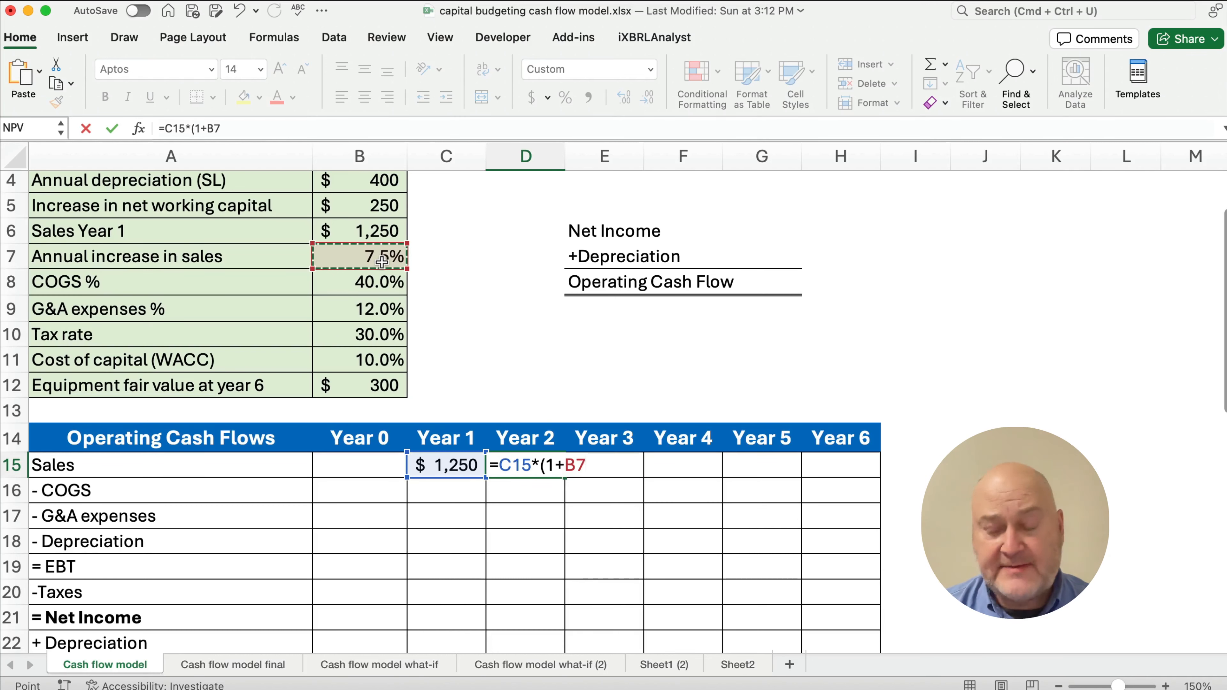
pyautogui.press('F4')
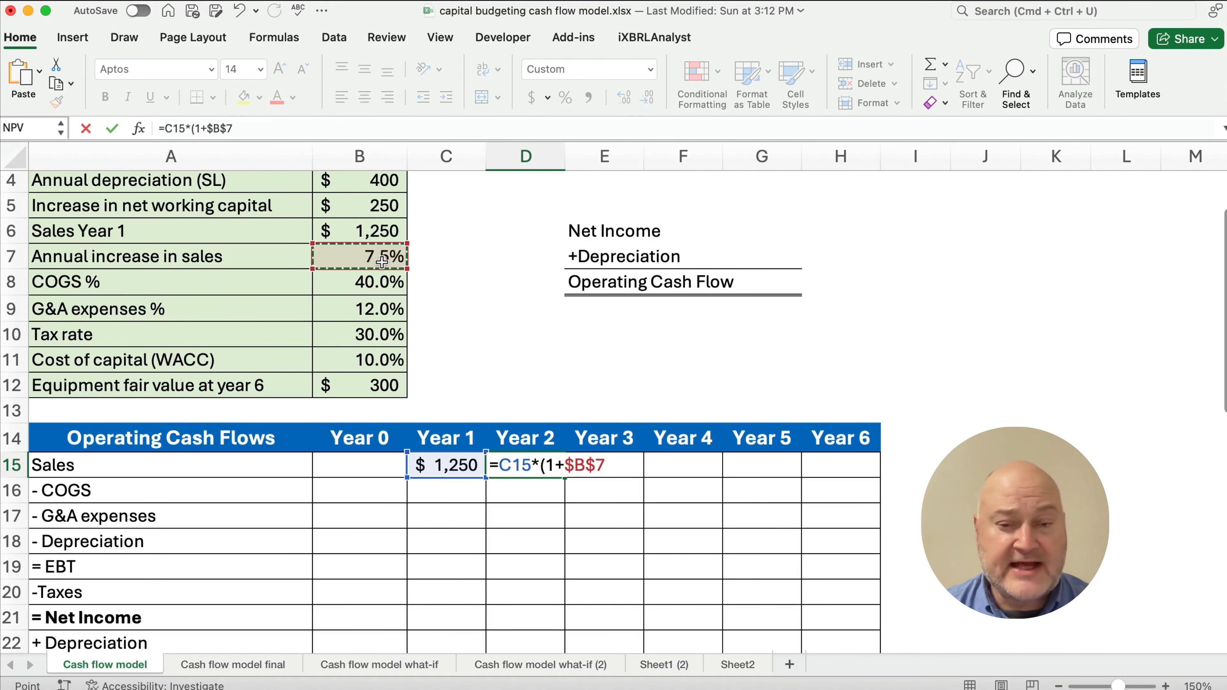
pyautogui.write(')')
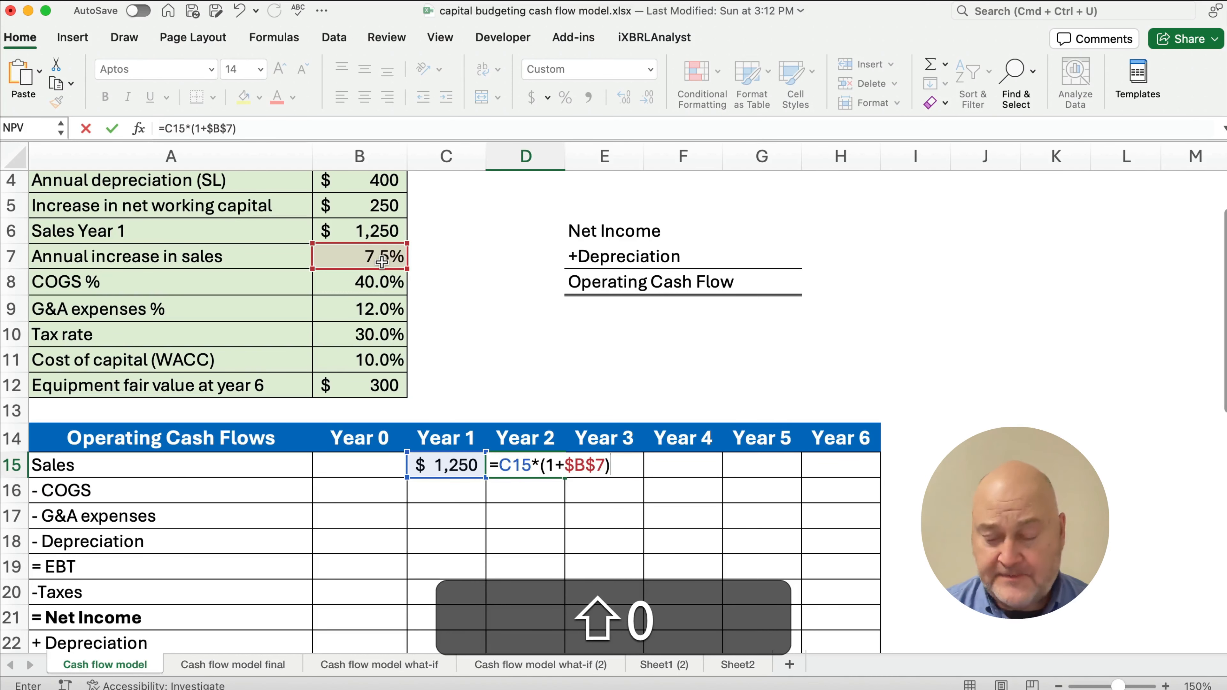
pyautogui.press('Return')
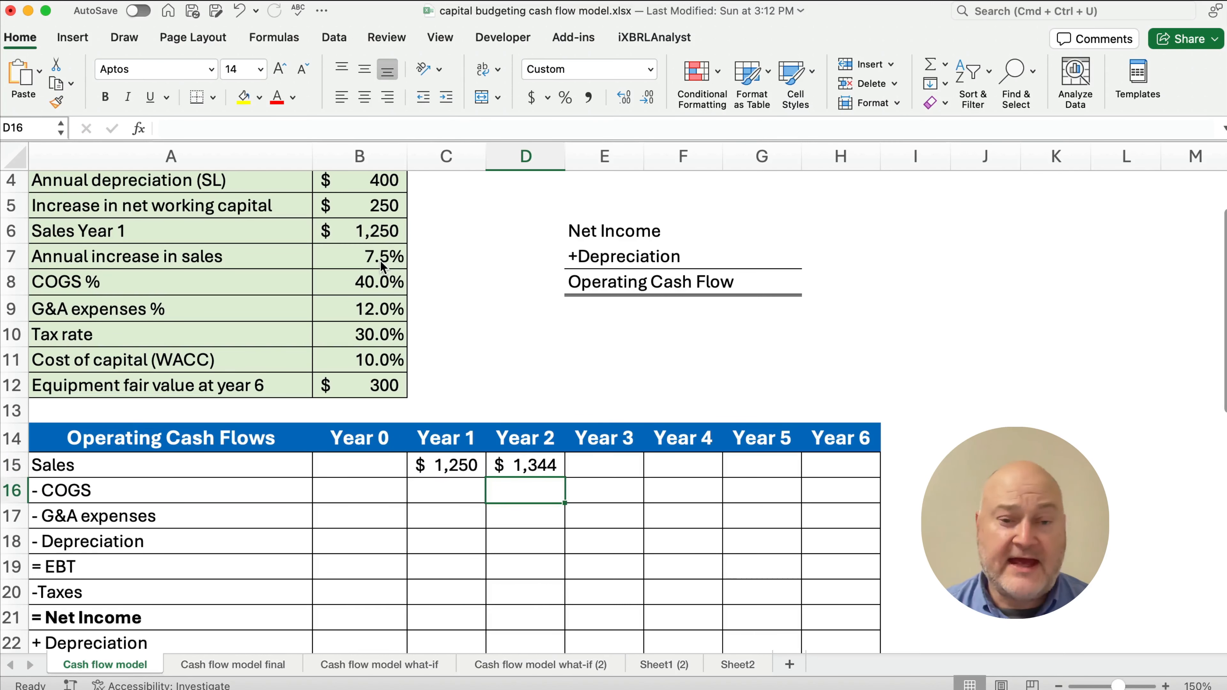
# Fill the Year 2 sales growth formula across through Year 6 in H15 and check the sales row
pyautogui.click(520, 461)
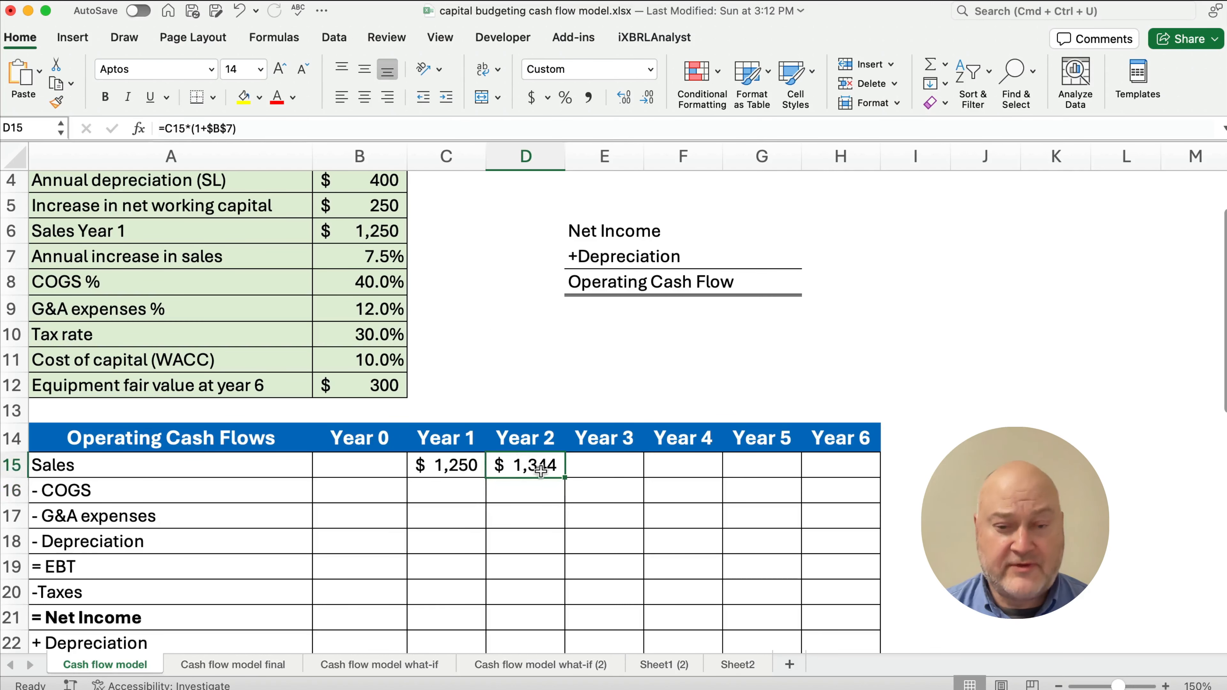
pyautogui.moveTo(570, 477); pyautogui.dragTo(860, 482)
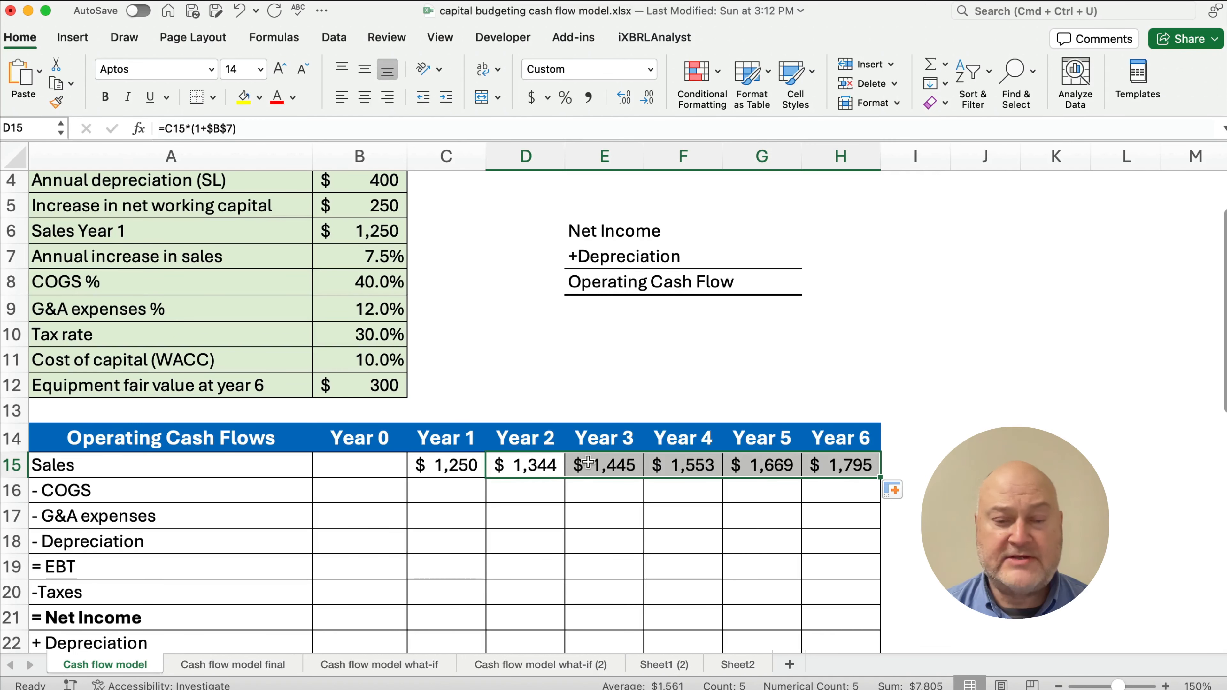
pyautogui.click(479, 487)
pyautogui.moveTo(447, 468); pyautogui.dragTo(826, 473)
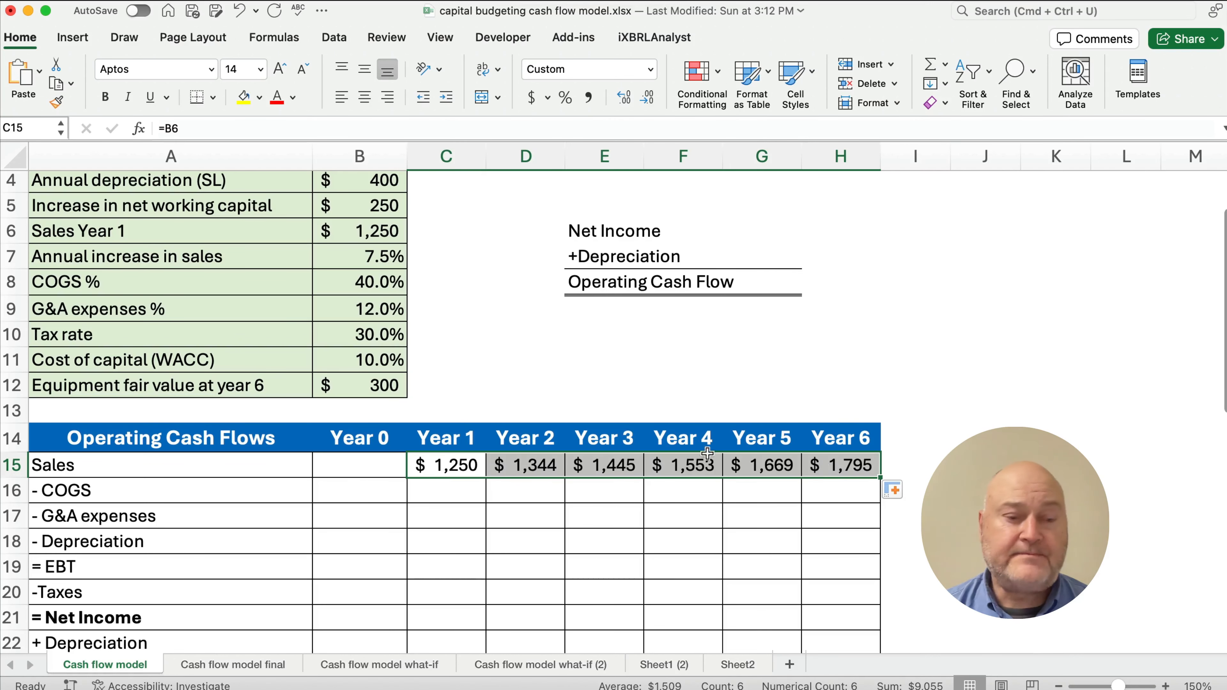
pyautogui.click(467, 492)
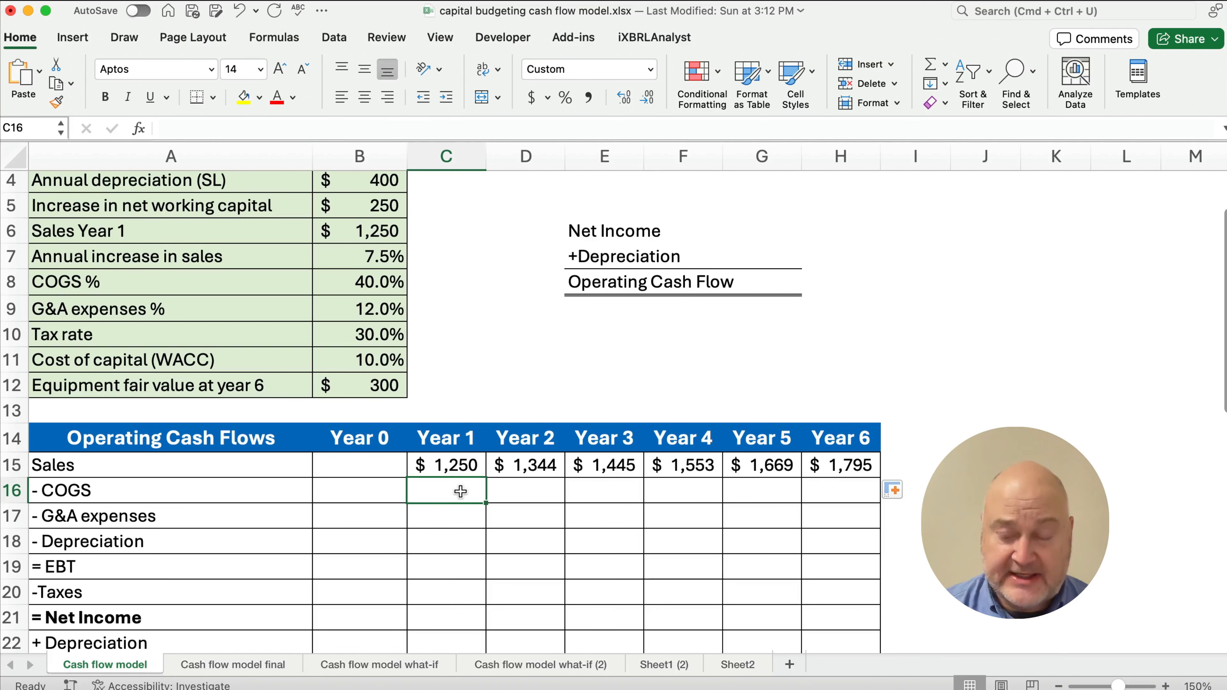
# Calculate Year 1 COGS in C16 as a negative percentage of sales with =-C15*$B$8
pyautogui.write('=C15*')
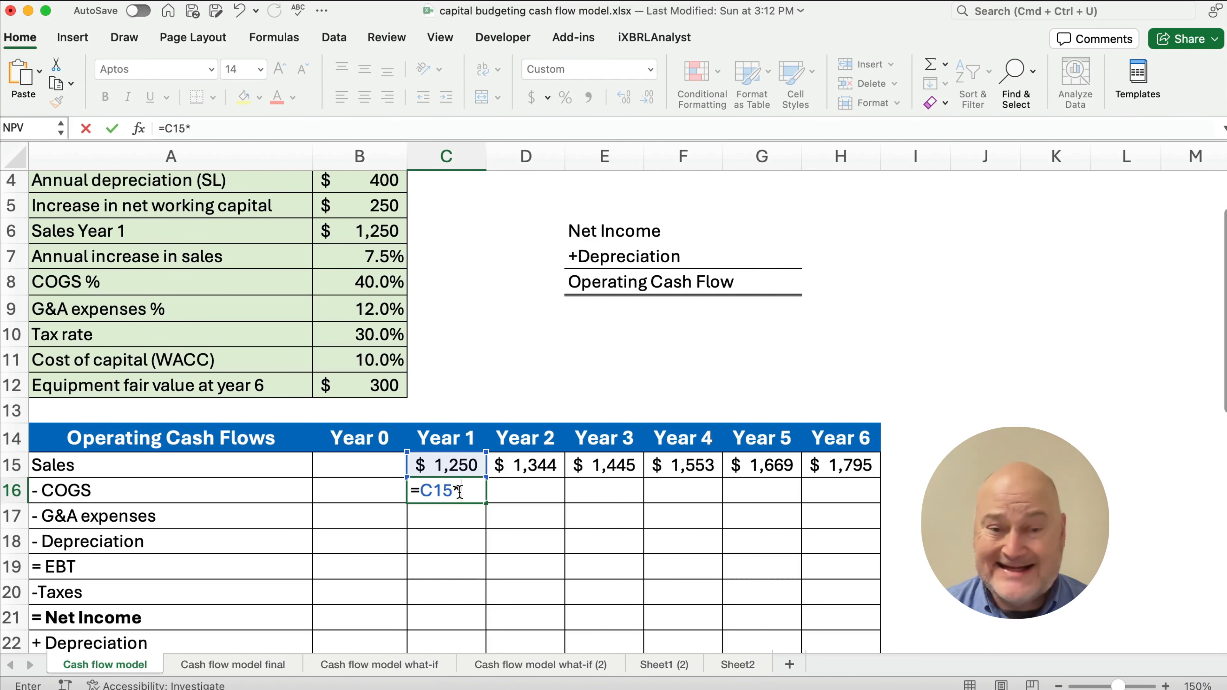
pyautogui.click(369, 282)
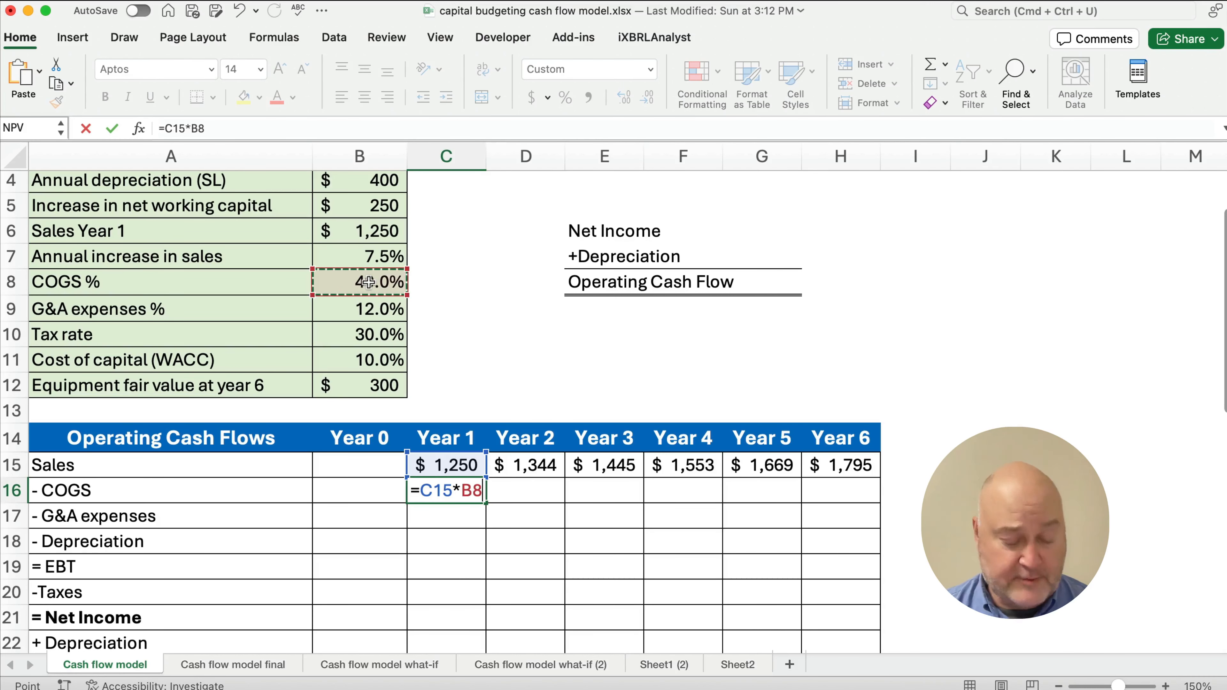
pyautogui.press('F4')
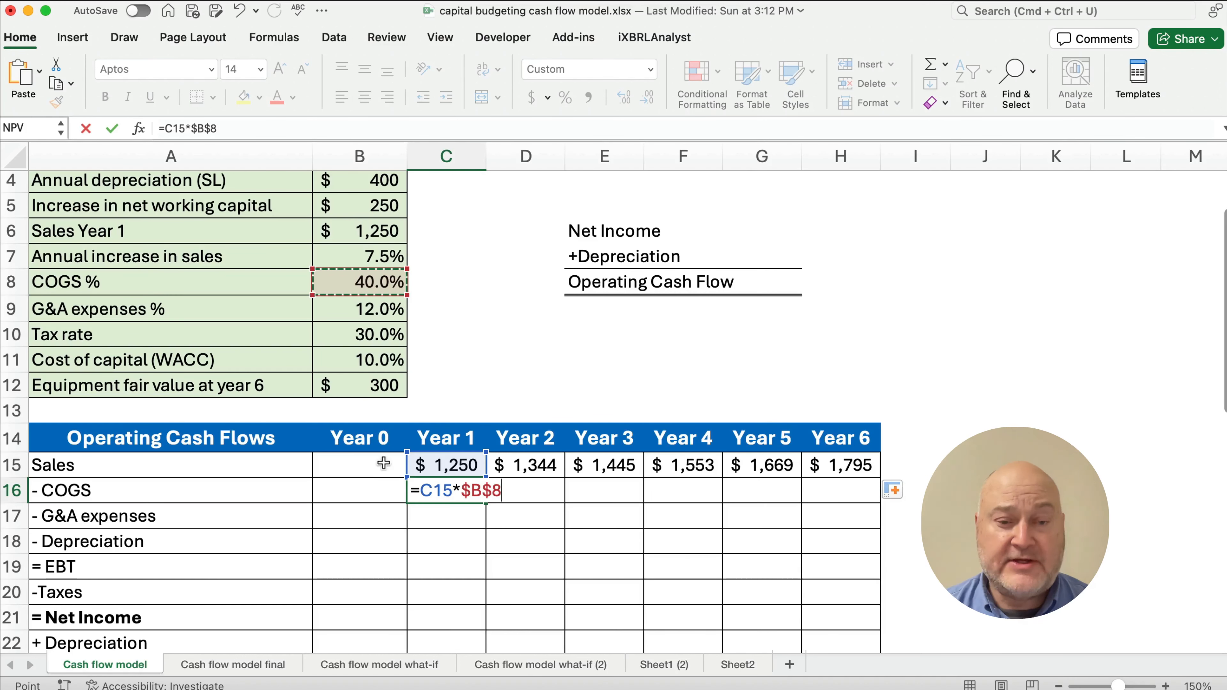
pyautogui.click(420, 490)
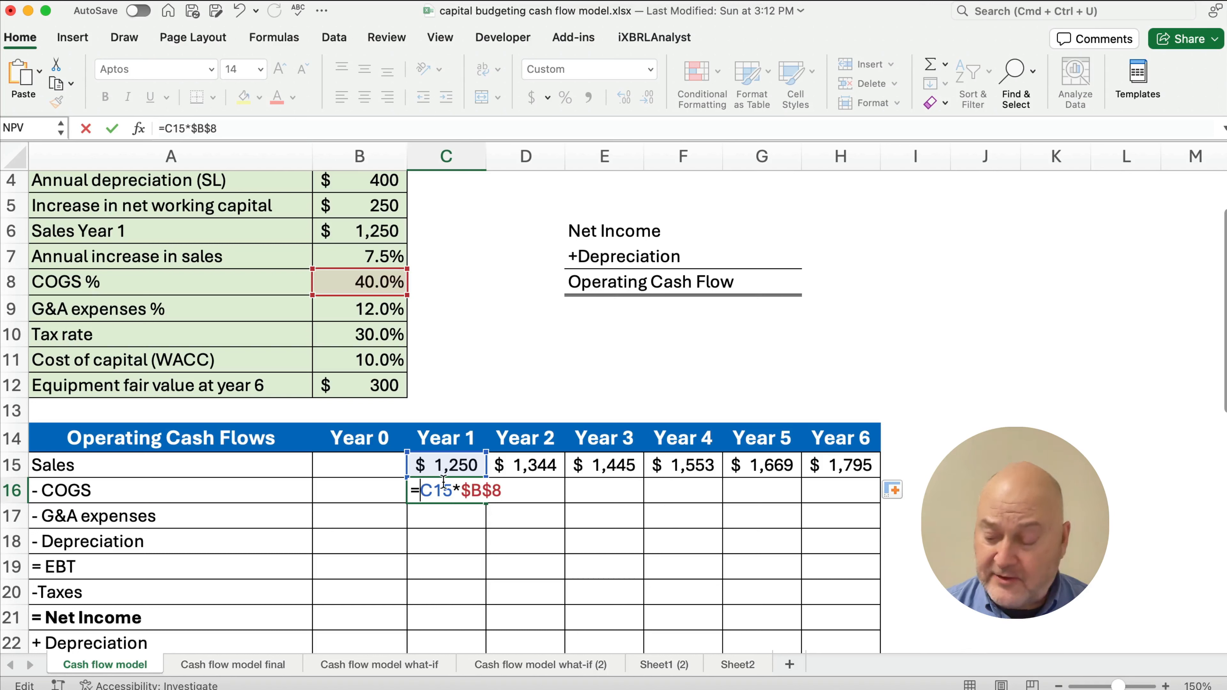
pyautogui.write('-')
pyautogui.press('Return')
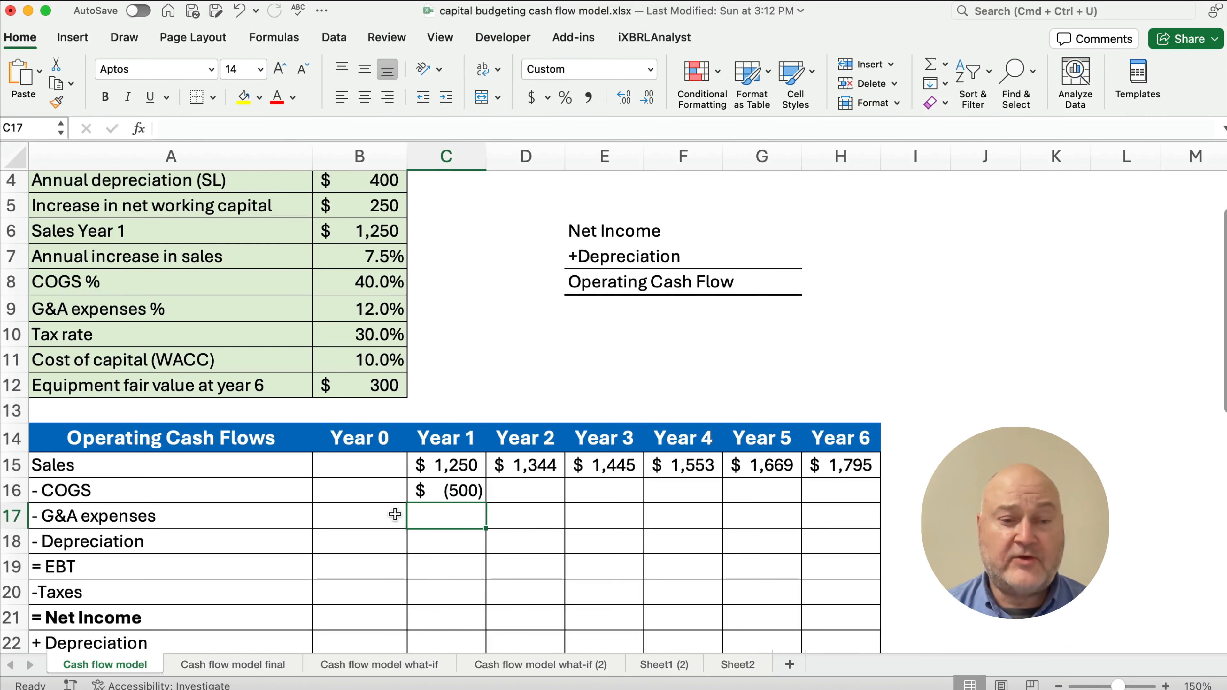
# Check the Year 1 COGS formula and fill it across through Year 6 in H16
pyautogui.click(440, 492)
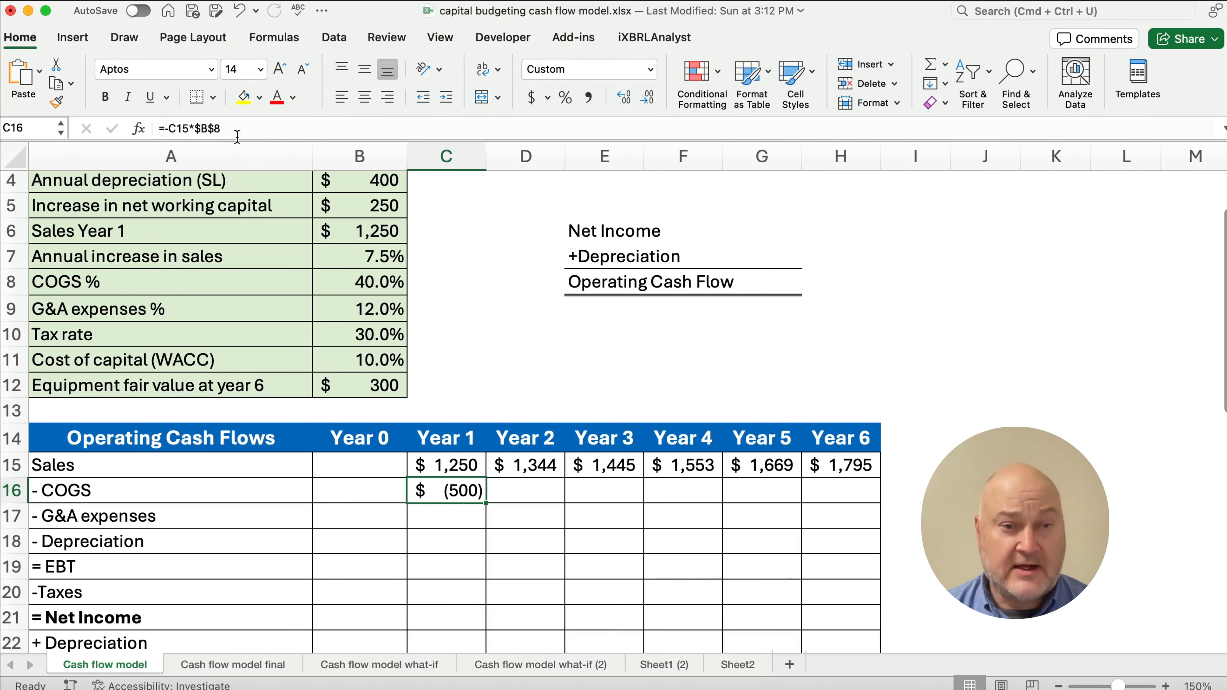
pyautogui.press('super')
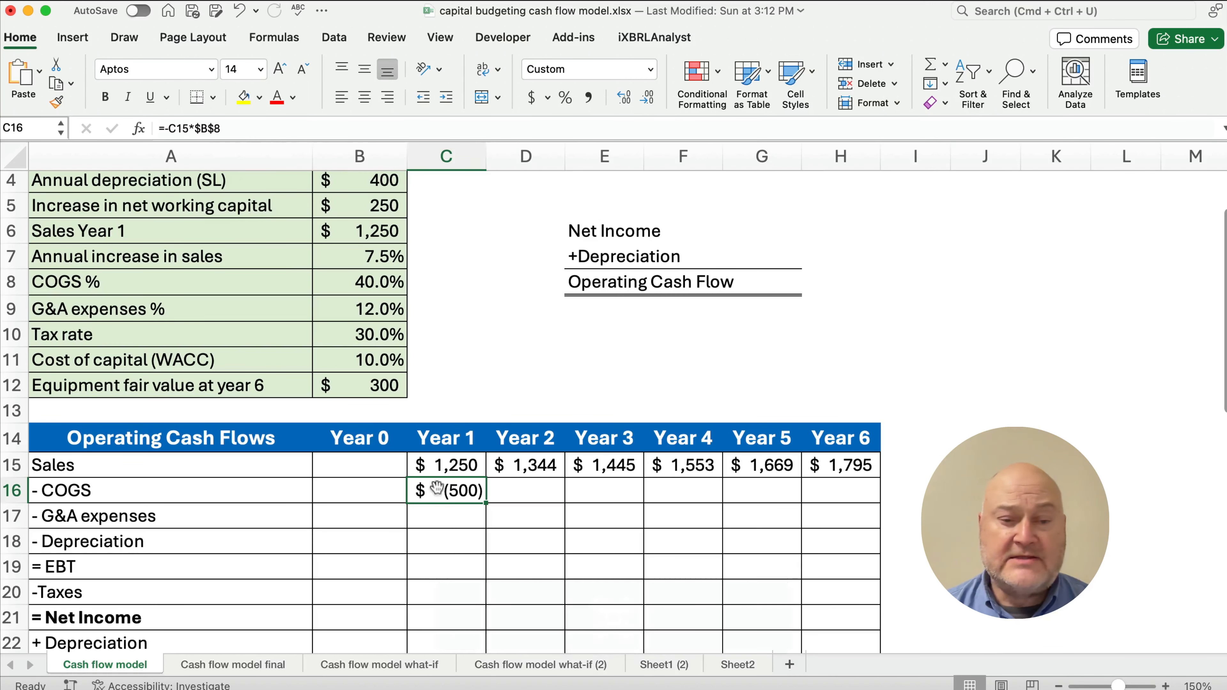
pyautogui.moveTo(438, 465); pyautogui.dragTo(430, 530)
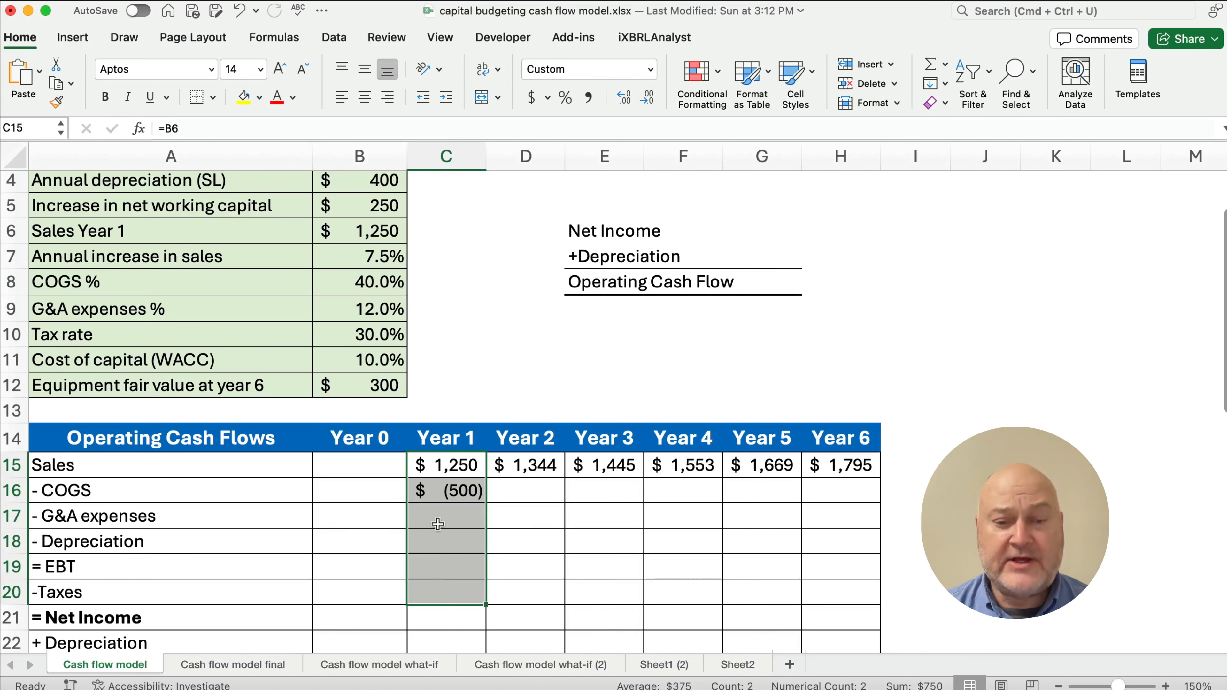
pyautogui.click(437, 520)
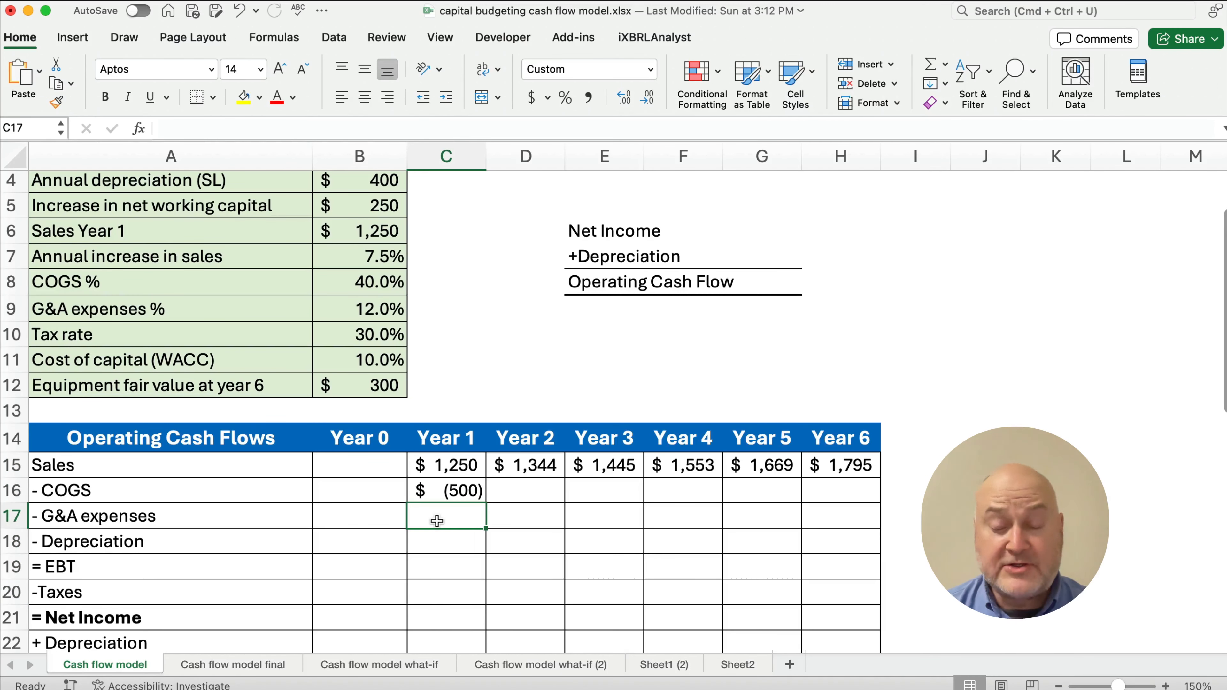
pyautogui.click(476, 495)
pyautogui.moveTo(487, 501); pyautogui.dragTo(826, 498)
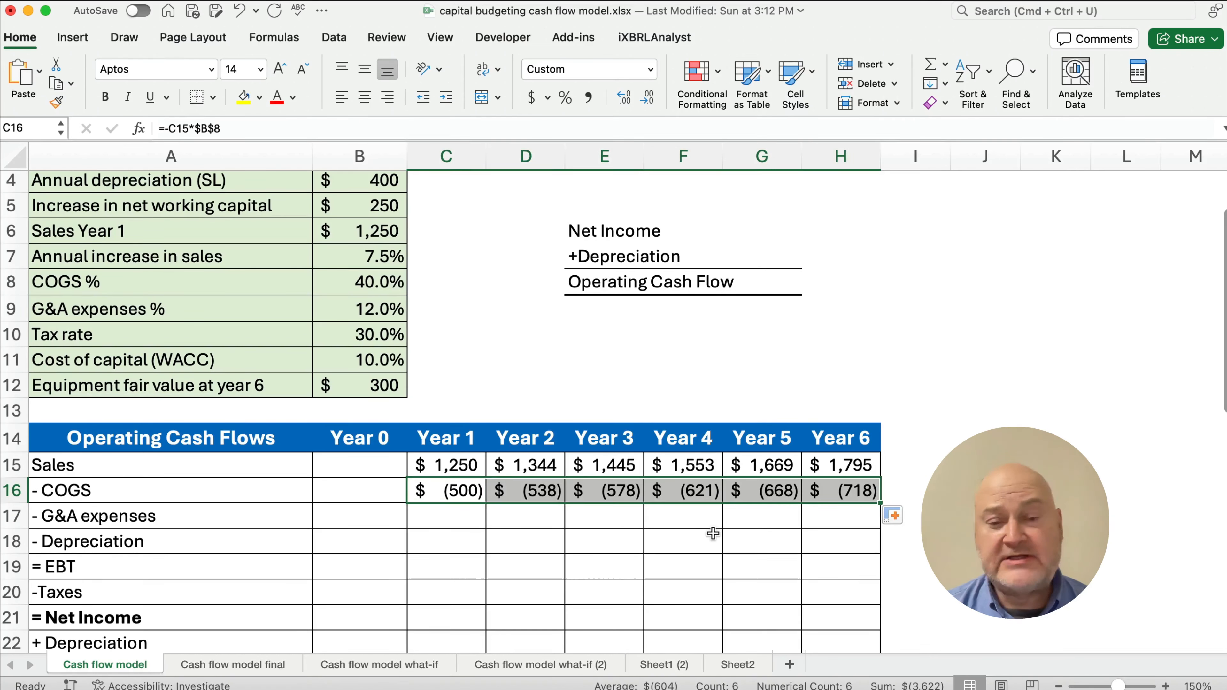
# Calculate Year 1 G&A expenses in C17 with =-C15*$B$9 and fill the formula across through Year 6 in H17
pyautogui.click(452, 508)
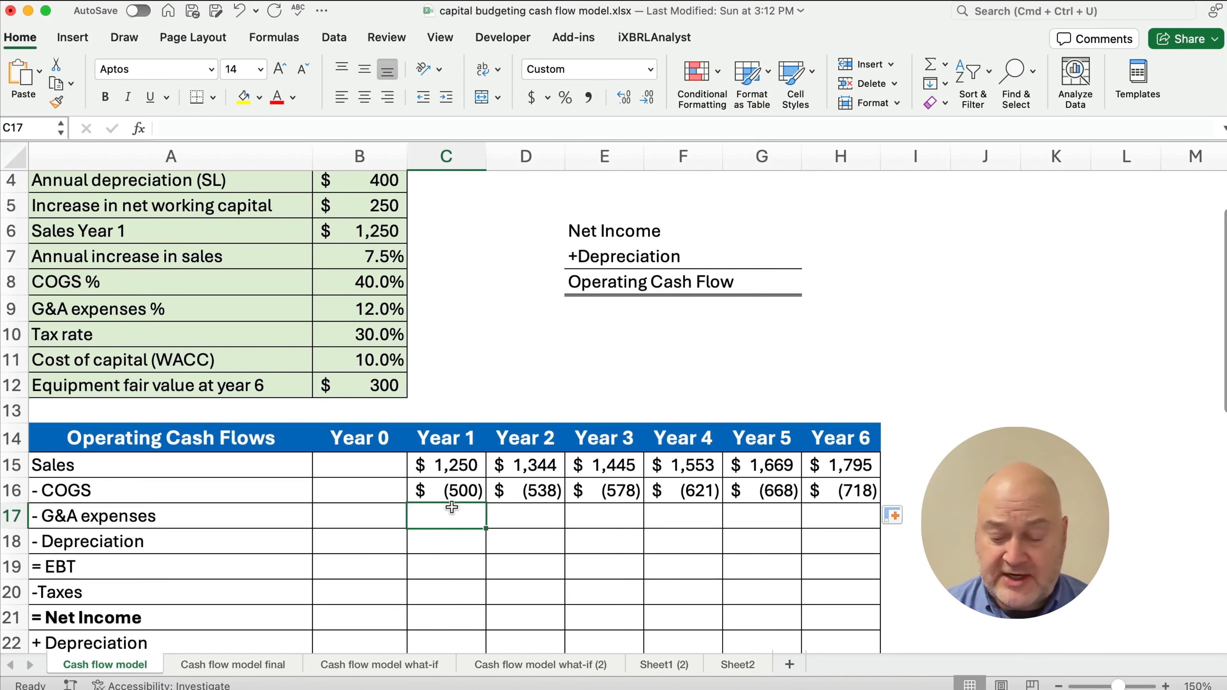
pyautogui.write('=')
pyautogui.press('Up')
pyautogui.press('Up')
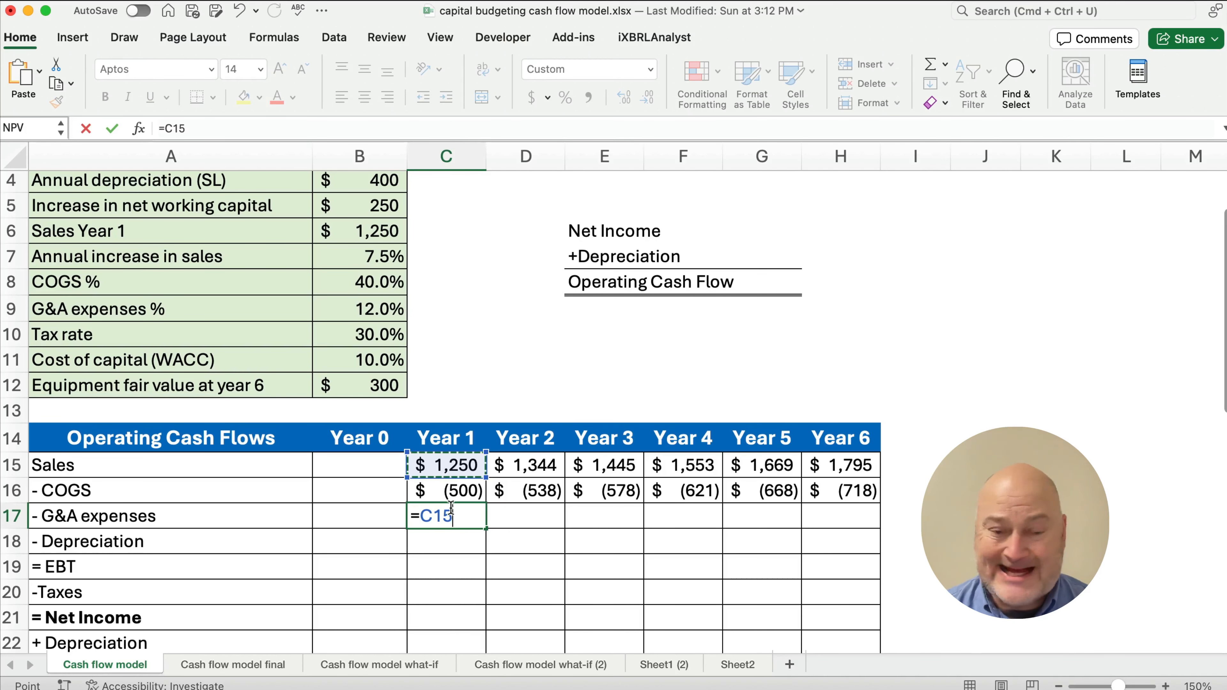
pyautogui.write('*')
pyautogui.click(366, 312)
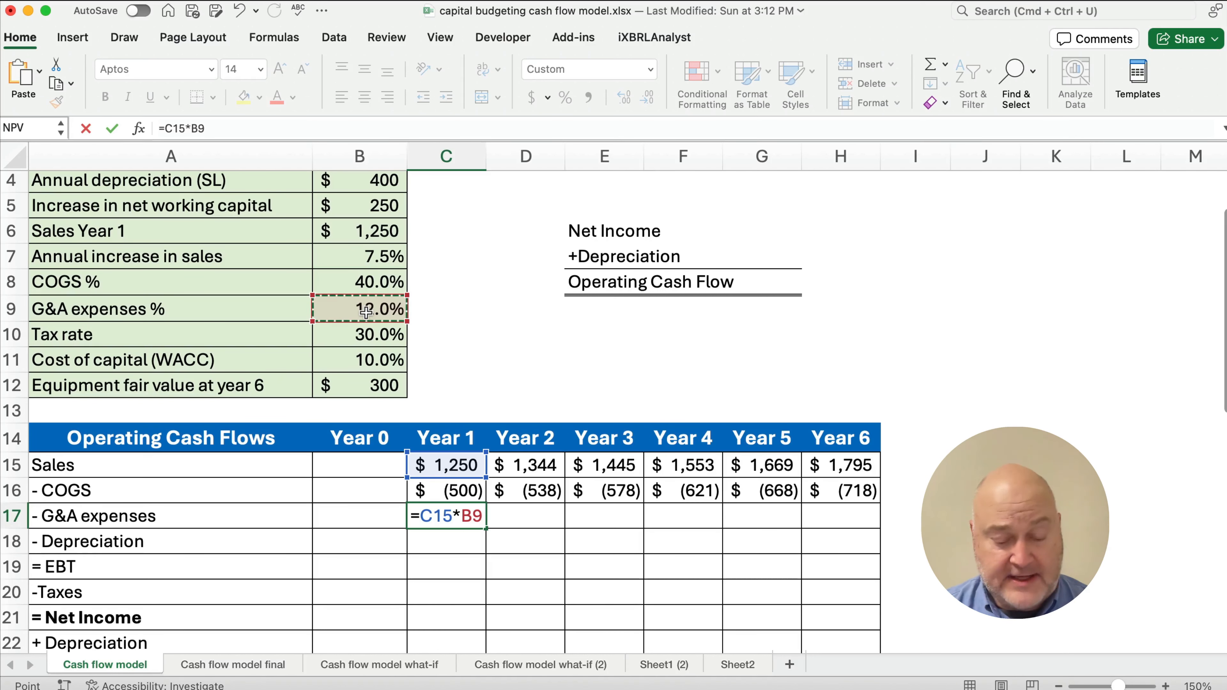
pyautogui.press('F4')
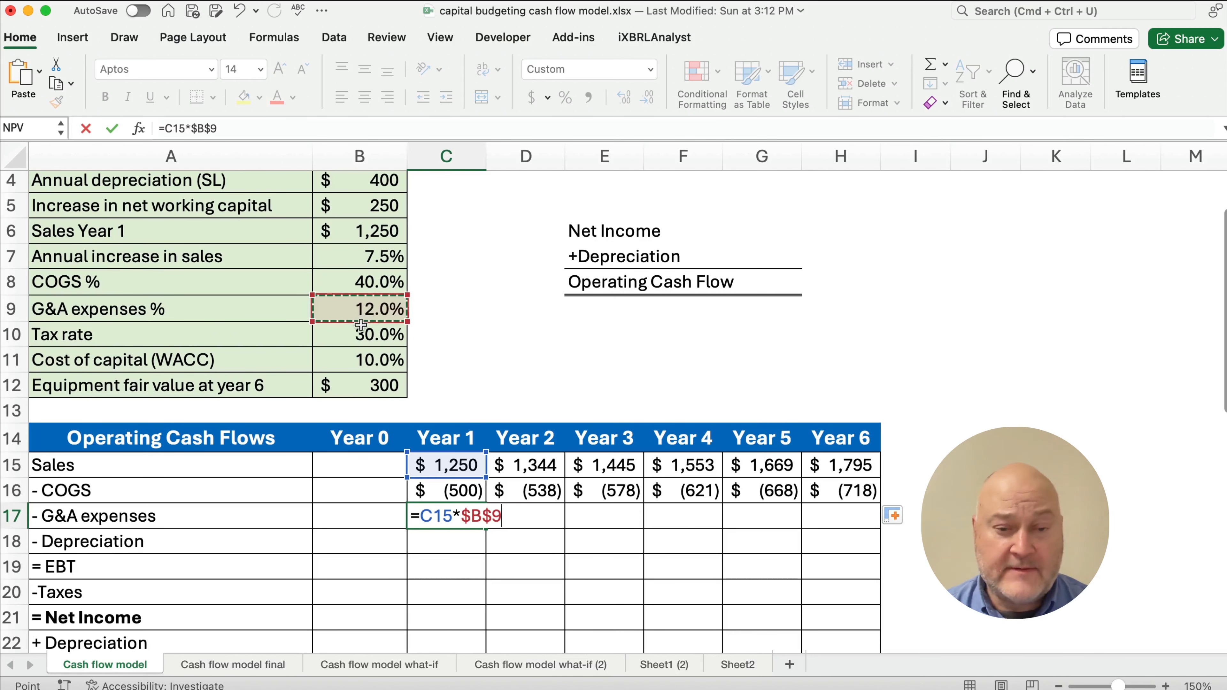
pyautogui.click(421, 516)
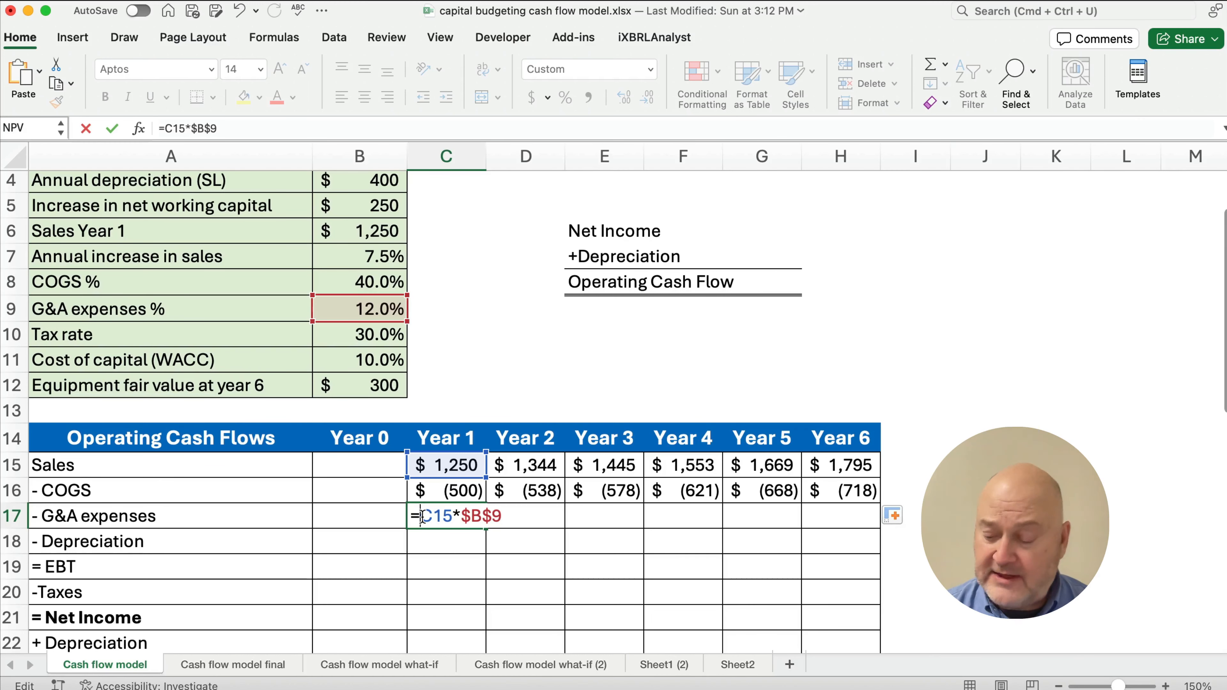
pyautogui.write('-')
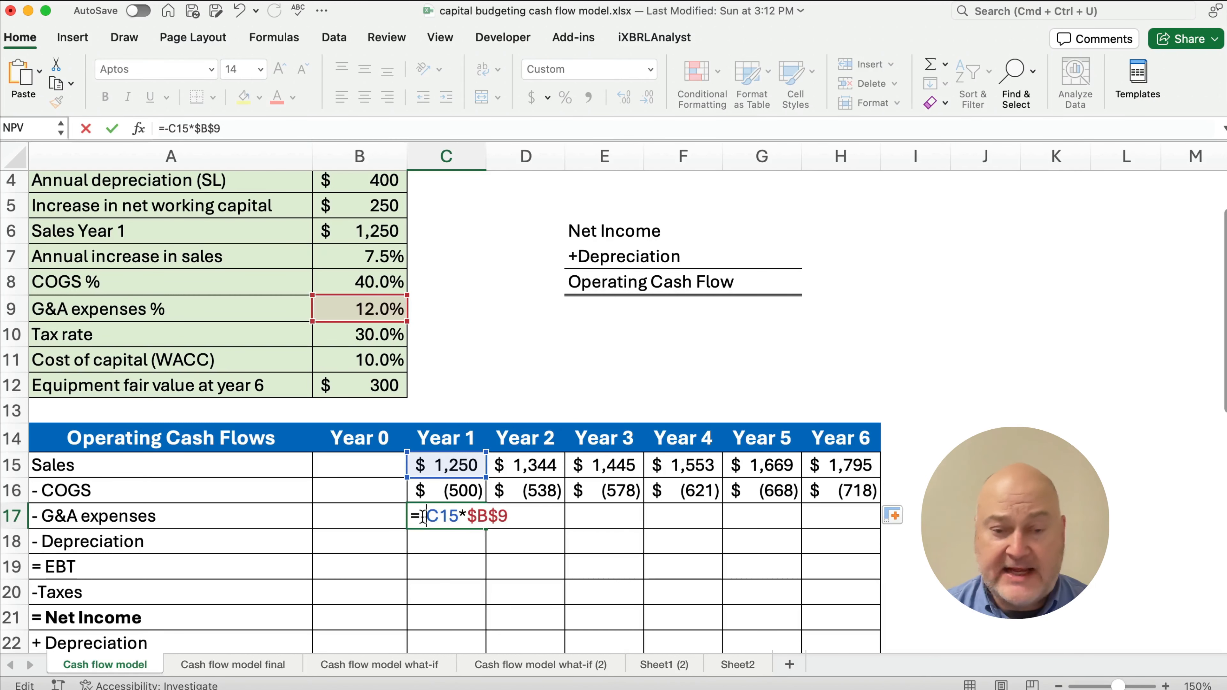
pyautogui.press('Return')
pyautogui.click(462, 522)
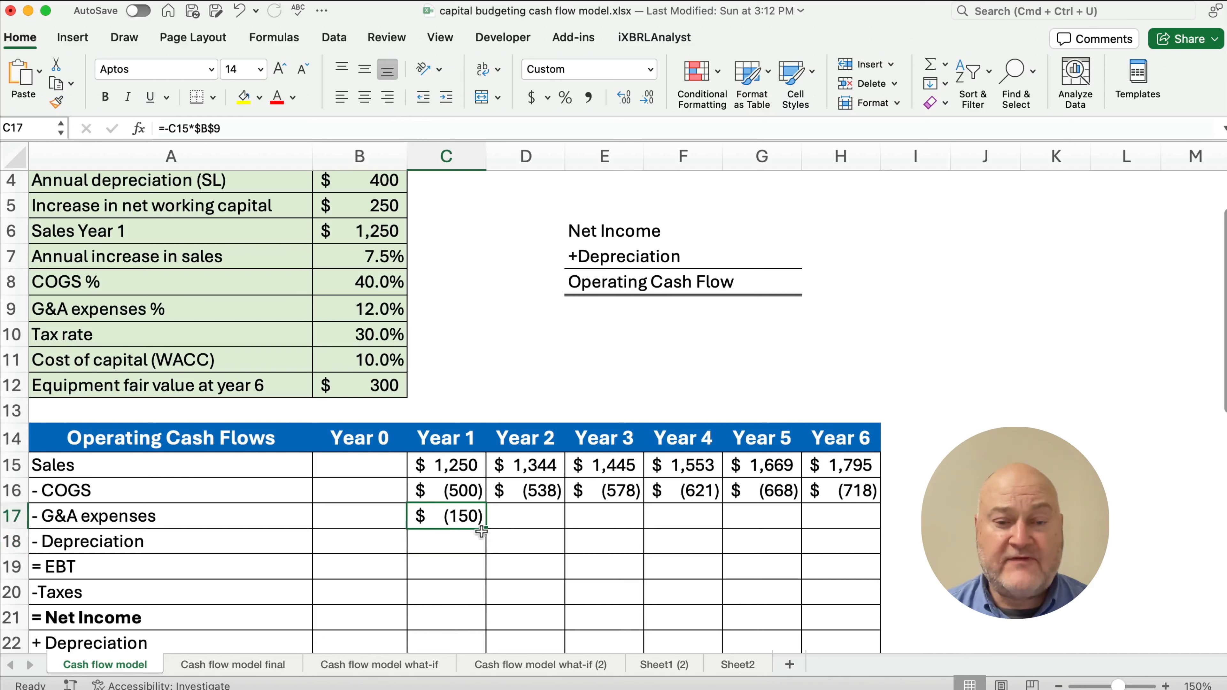
pyautogui.moveTo(482, 531); pyautogui.dragTo(862, 532)
# Link Year 1 depreciation in C18 to the annual depreciation assumption as a negative amount with =-B4
pyautogui.click(466, 544)
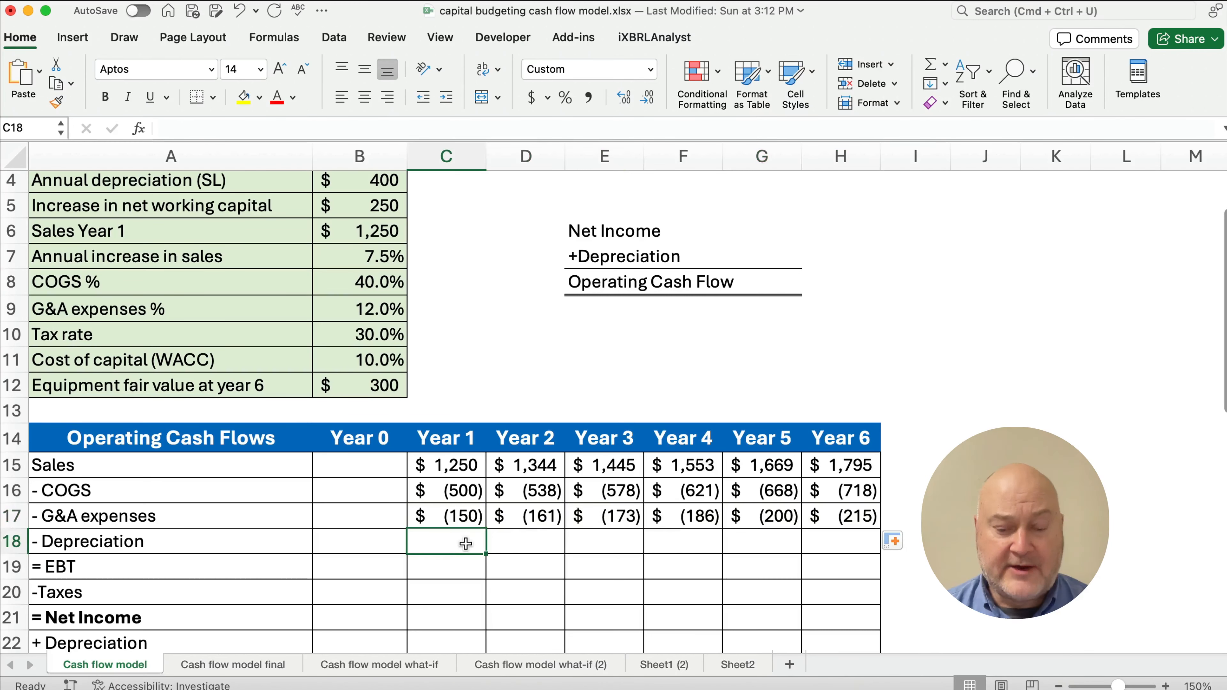
pyautogui.write('=')
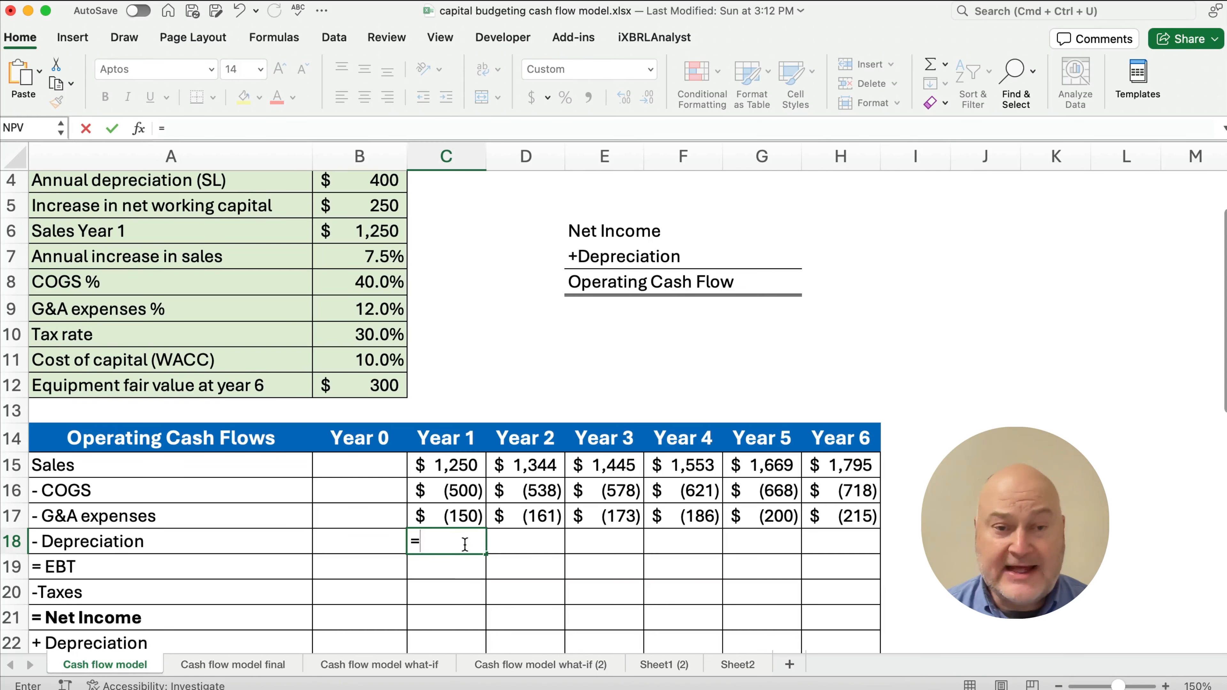
pyautogui.write('-')
pyautogui.scroll(1, 431, 387)
pyautogui.click(361, 221)
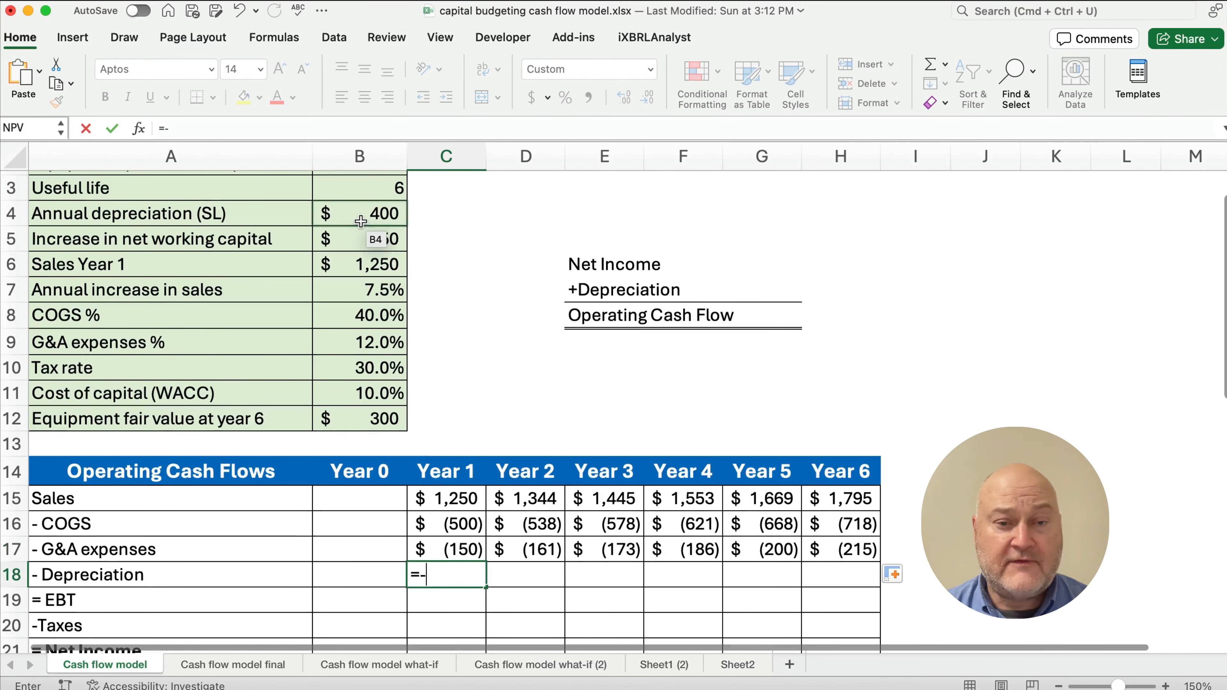
pyautogui.press('Return')
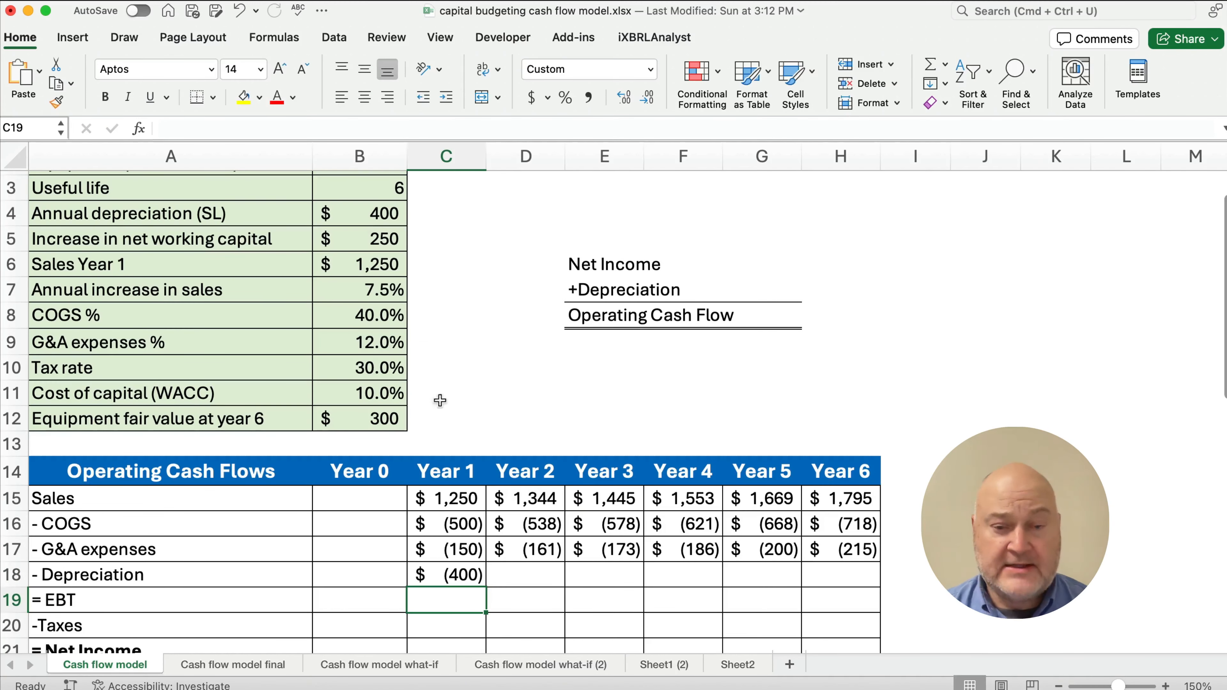
# Try to fill the Year 1 depreciation formula with its relative reference across through Year 6
pyautogui.scroll(-1, 460, 477)
pyautogui.click(463, 538)
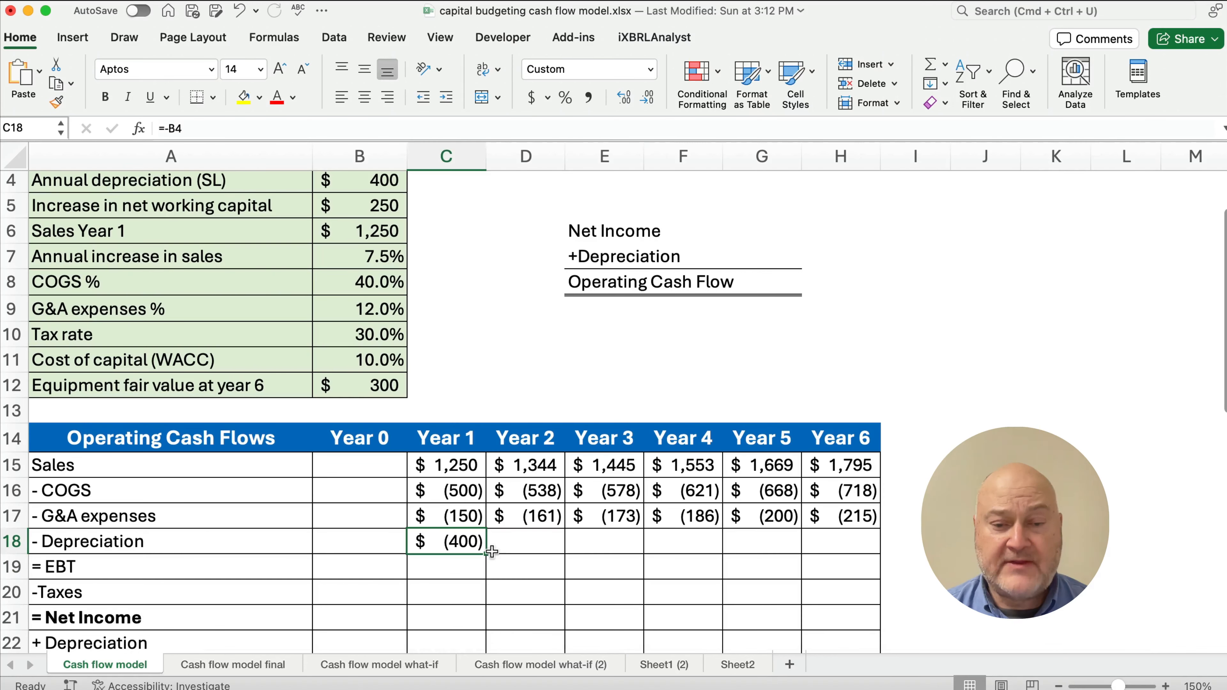
pyautogui.moveTo(486, 551); pyautogui.dragTo(858, 554)
# Make the depreciation reference in C18 absolute as =-$B$4 and fill it across through Year 6 in H18
pyautogui.click(469, 543)
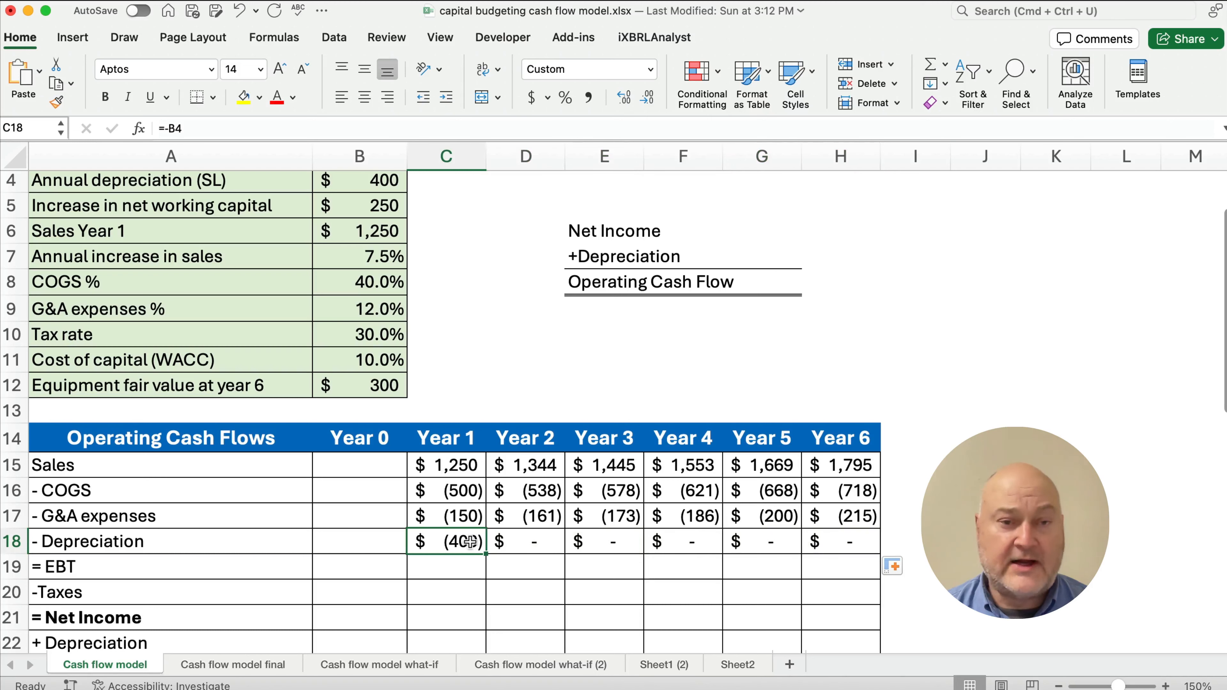
pyautogui.click(175, 128)
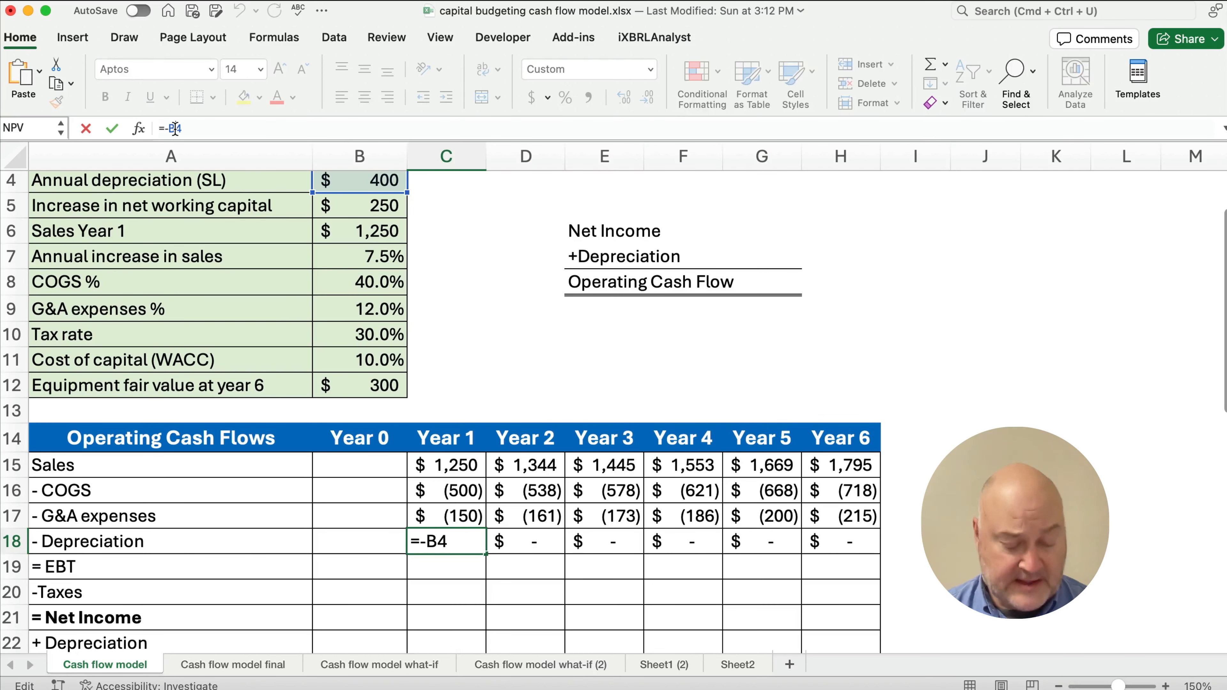
pyautogui.press('F4')
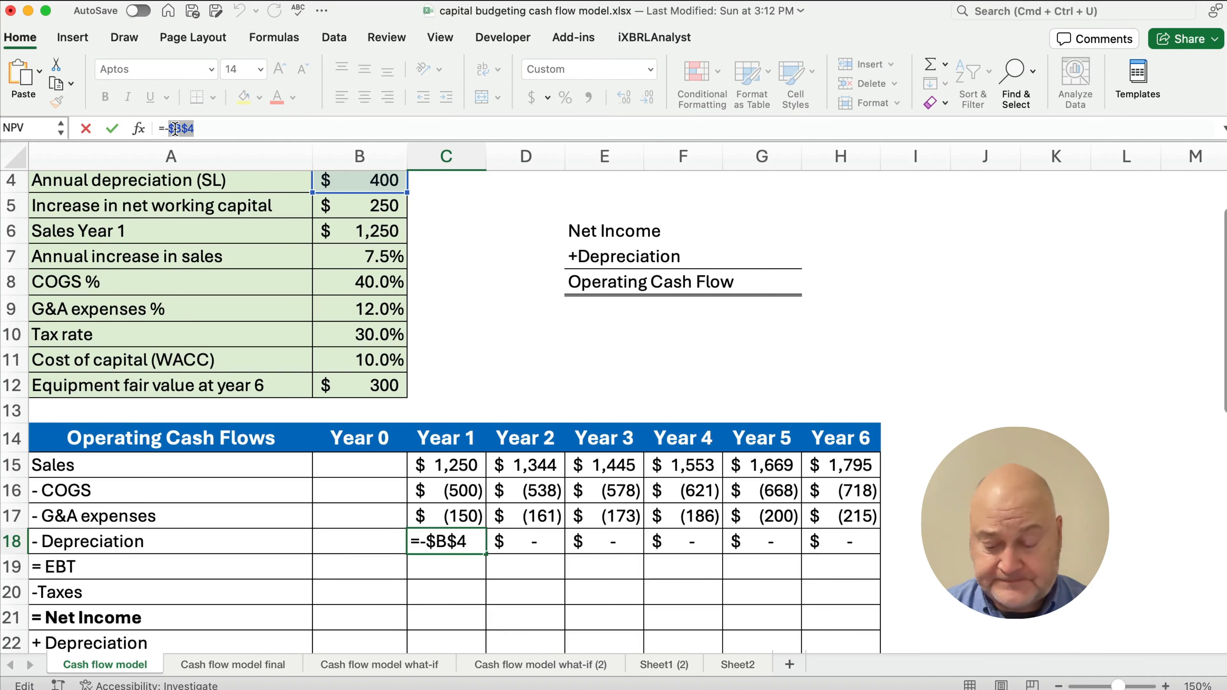
pyautogui.press('Return')
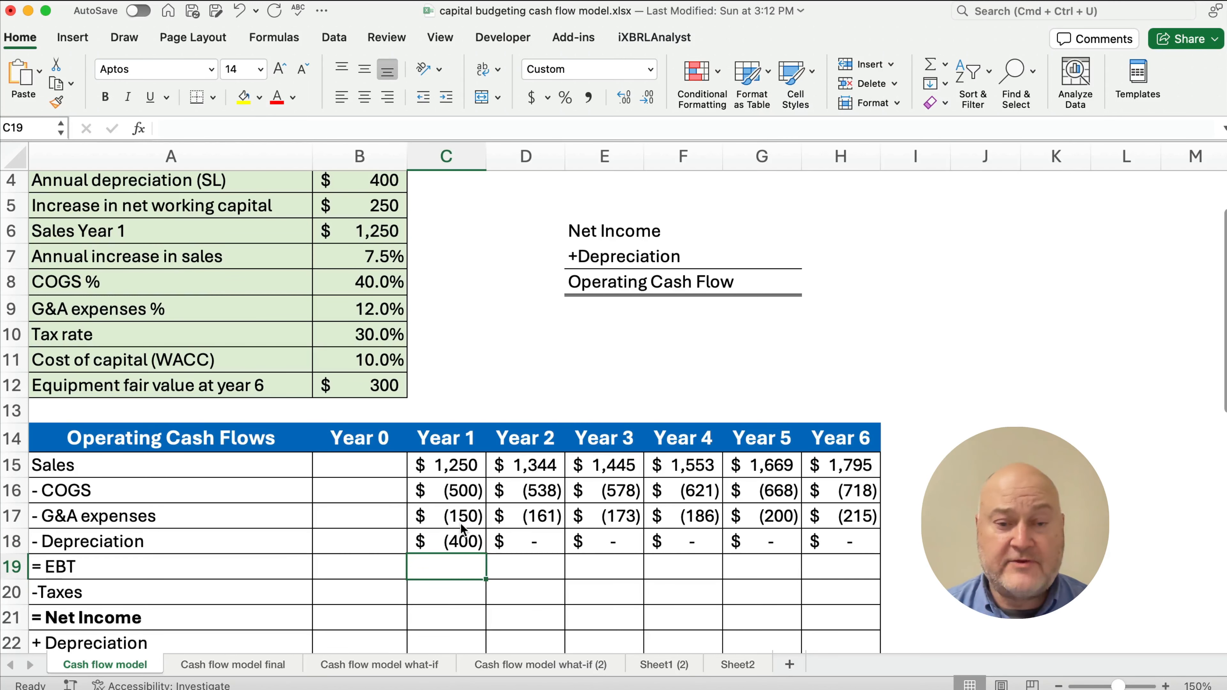
pyautogui.click(462, 528)
pyautogui.click(457, 541)
pyautogui.moveTo(485, 554); pyautogui.dragTo(851, 556)
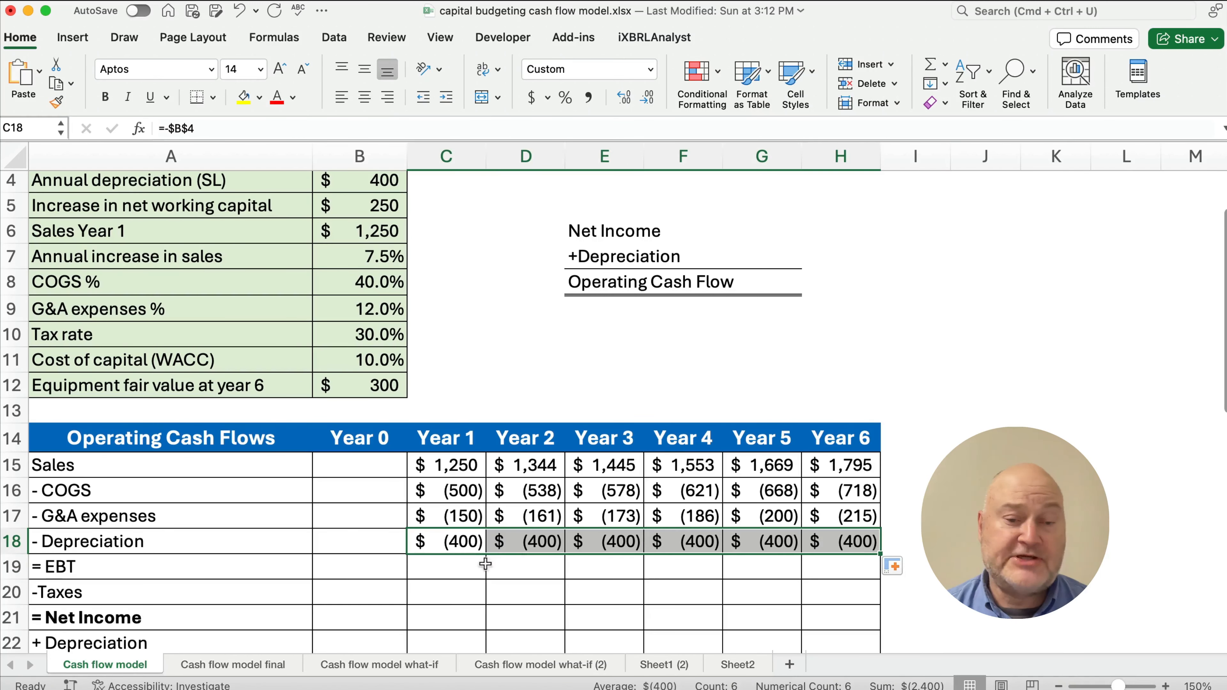
# Calculate Year 1 EBT in C19 by summing sales through depreciation with =SUM(C15:C18)
pyautogui.click(465, 565)
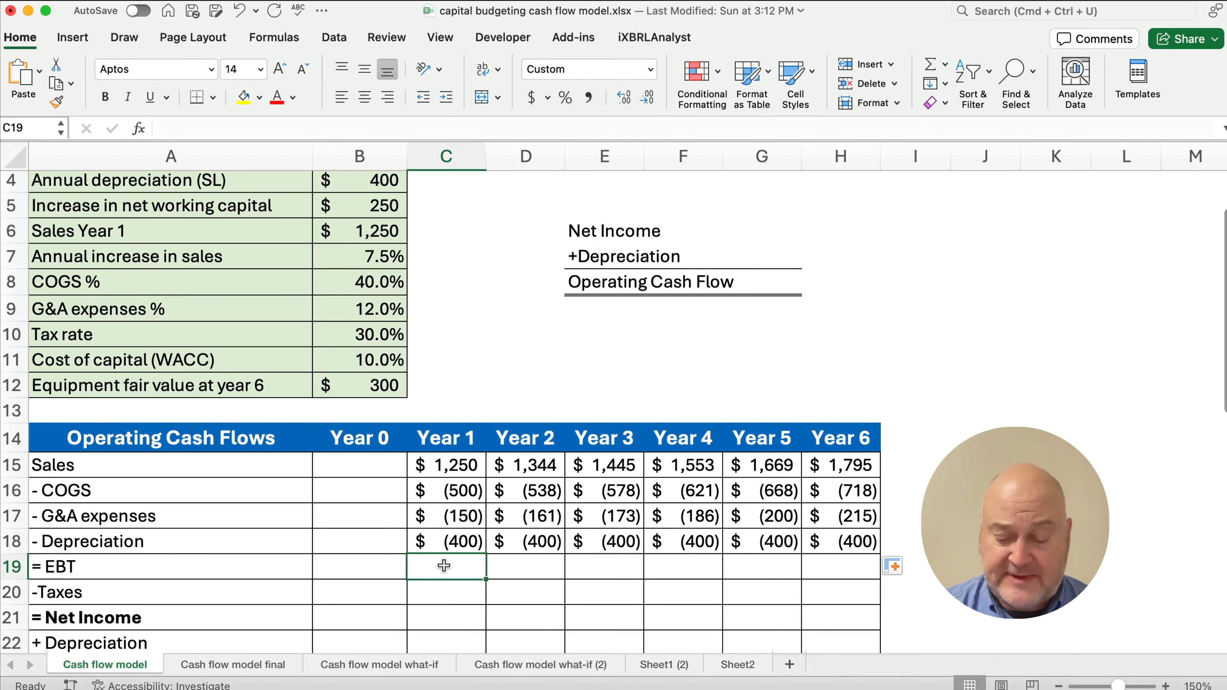
pyautogui.write('=sum')
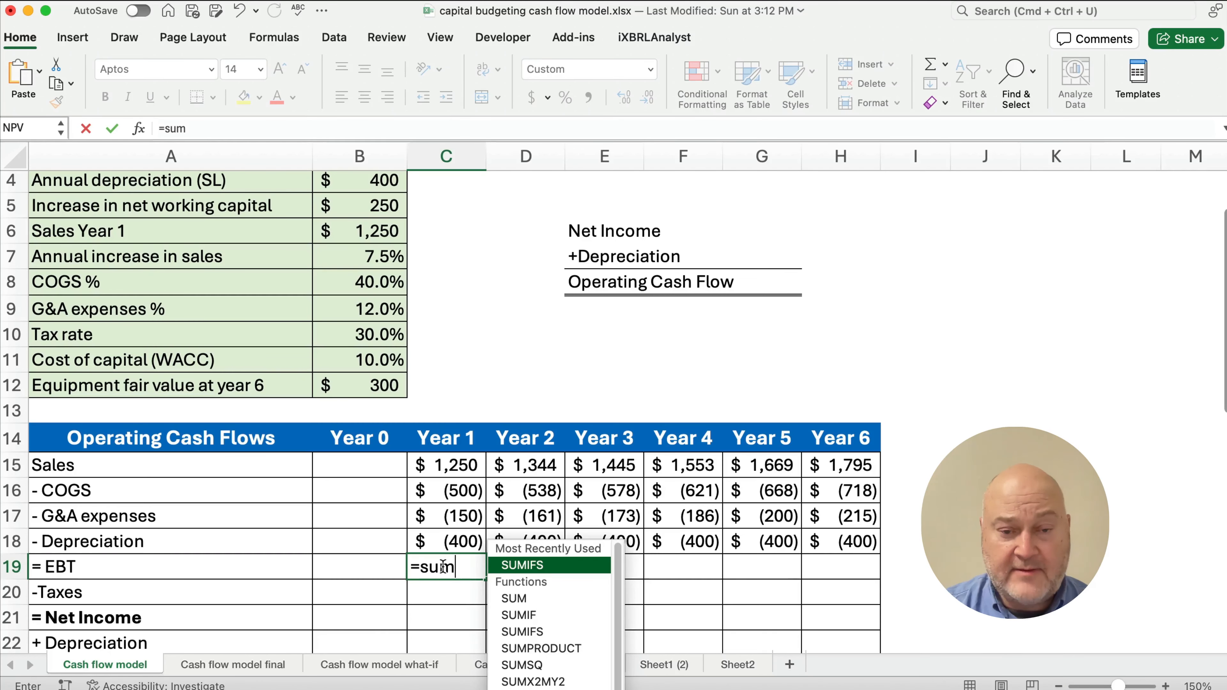
pyautogui.write('(')
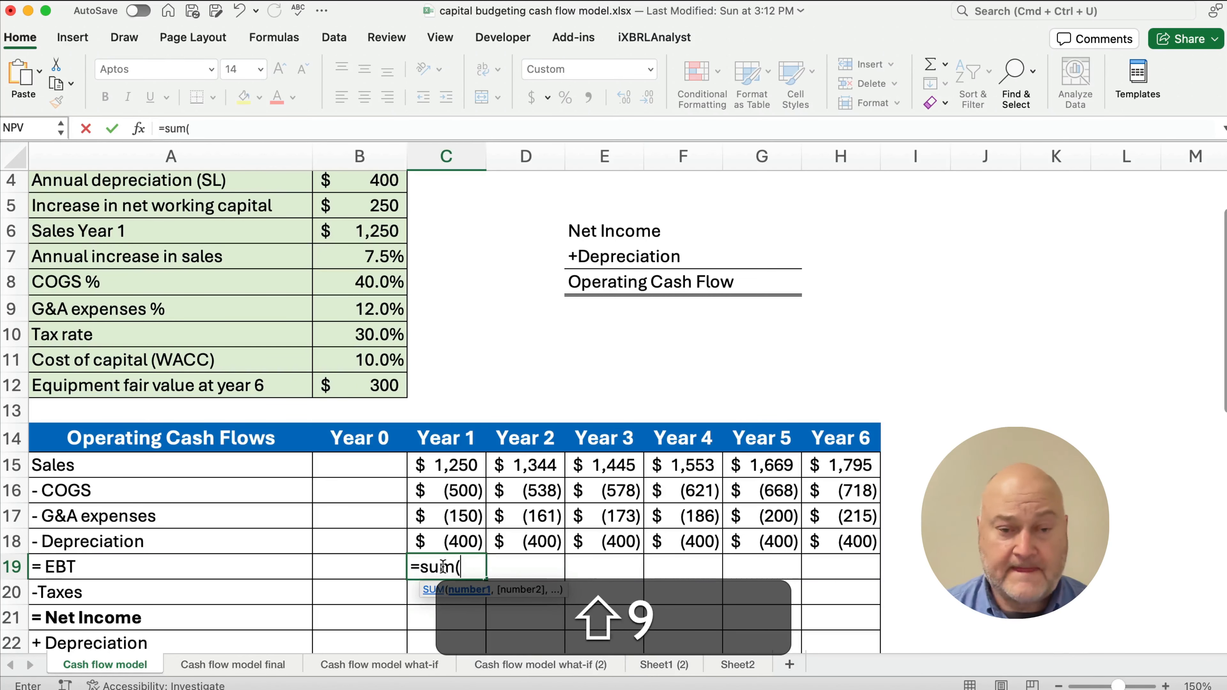
pyautogui.moveTo(447, 465); pyautogui.dragTo(448, 536)
pyautogui.write(')')
pyautogui.press('Return')
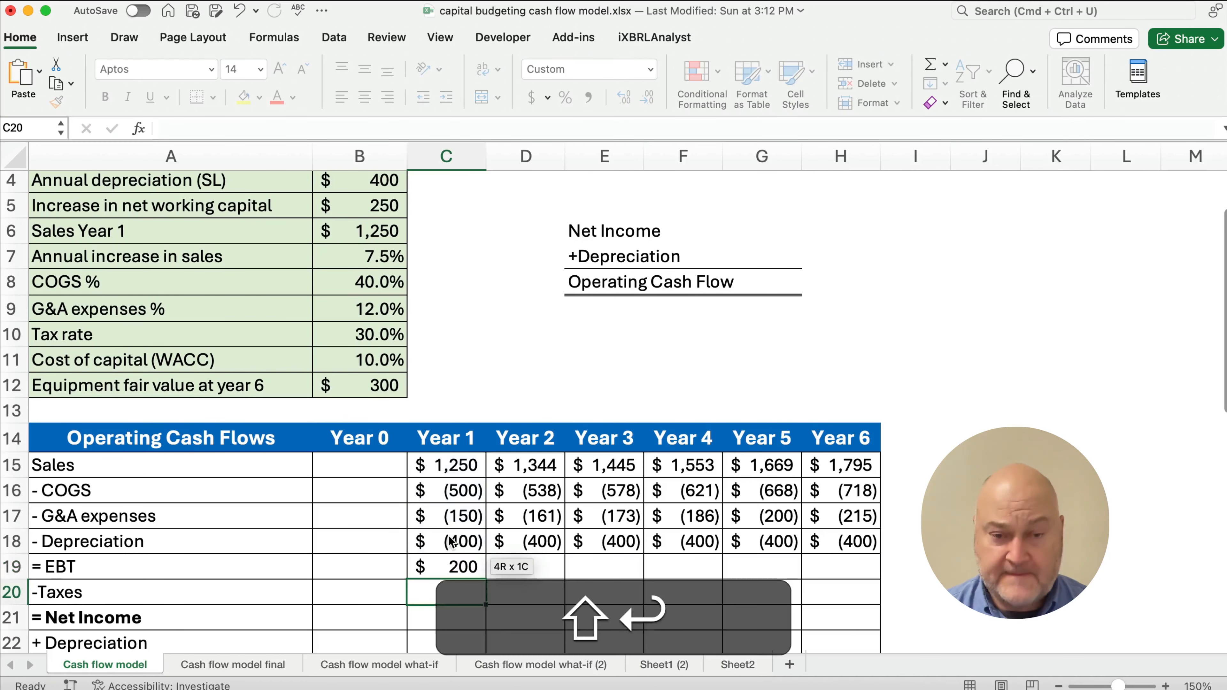
# Fill the EBT sum across through Year 6 in H19 and check the cell range used in the Year 6 formula
pyautogui.click(452, 566)
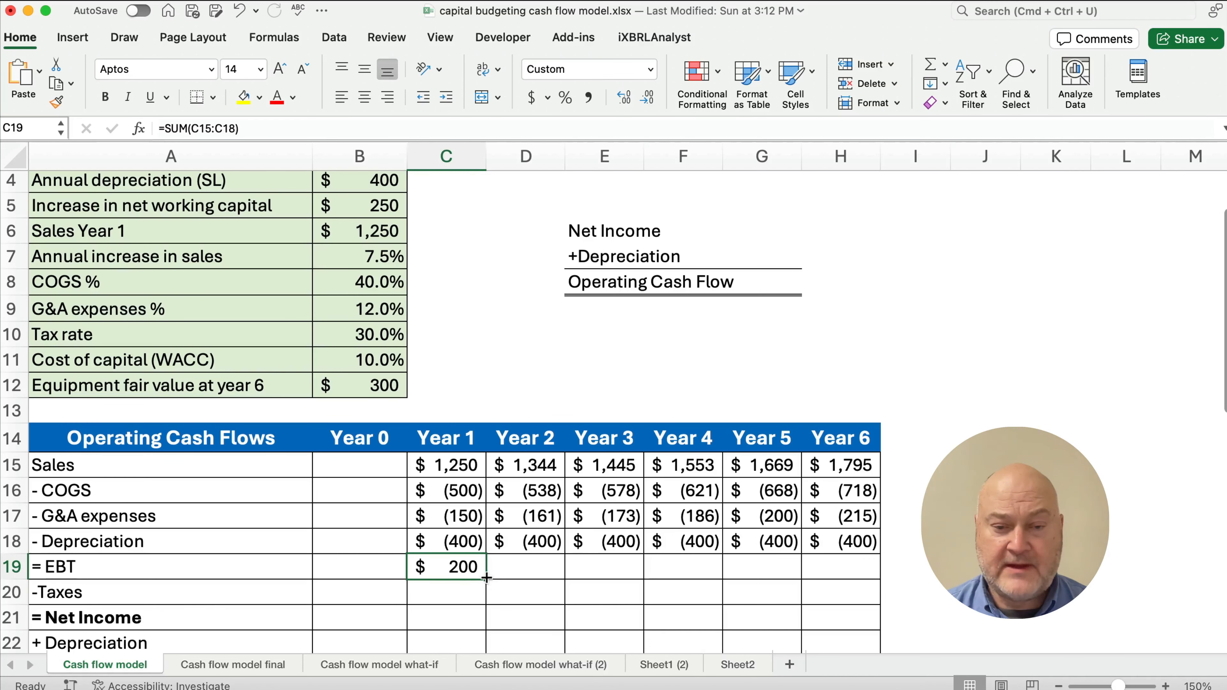
pyautogui.moveTo(486, 578); pyautogui.dragTo(856, 575)
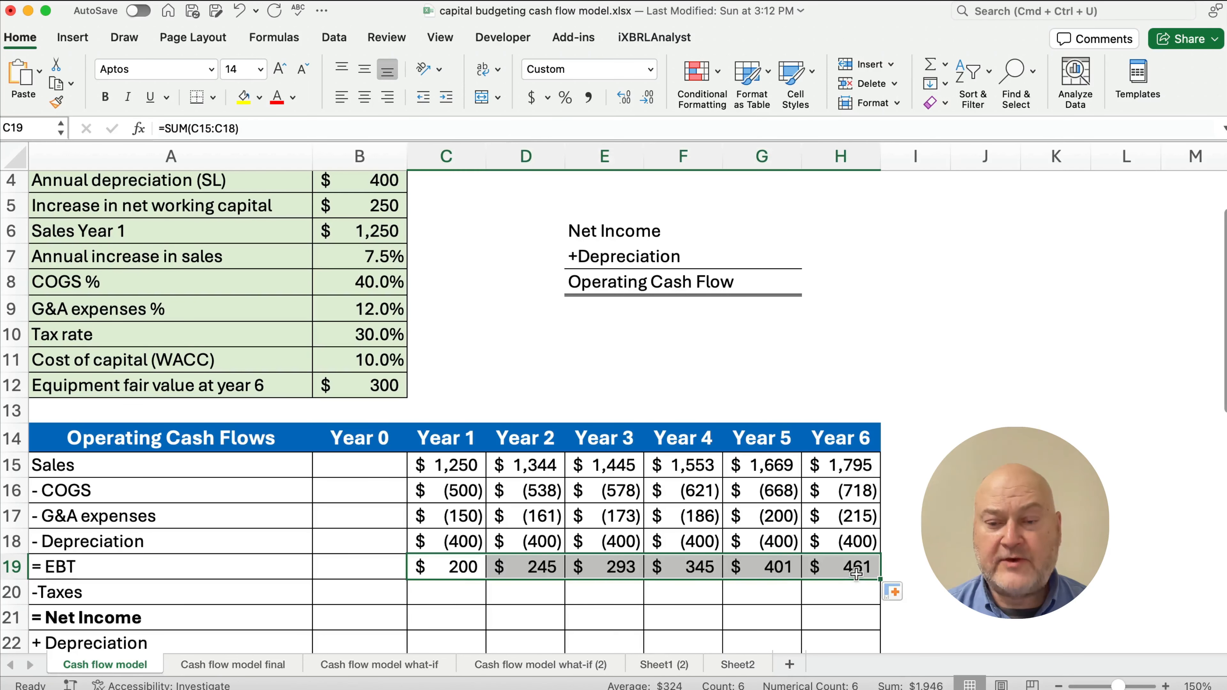
pyautogui.click(857, 575)
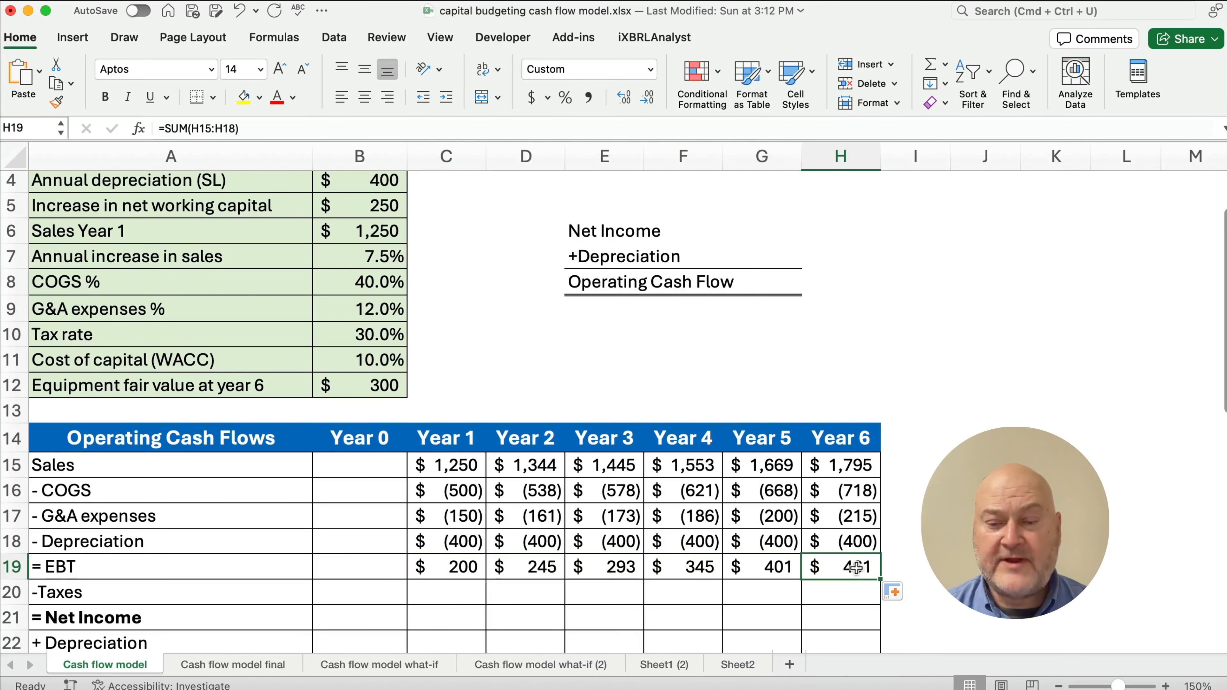
pyautogui.click(219, 128)
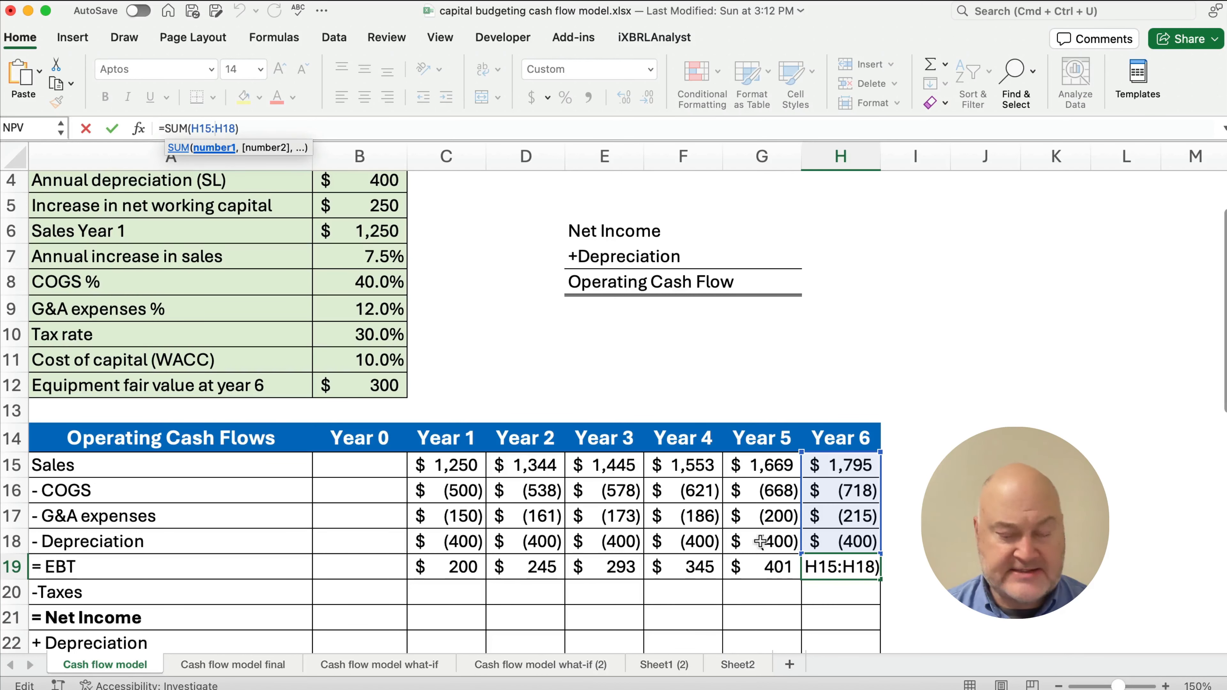
# Calculate Year 1 taxes in C20 as EBT times the absolute tax rate reference with =C19*$B$10
pyautogui.press('Return')
pyautogui.click(456, 599)
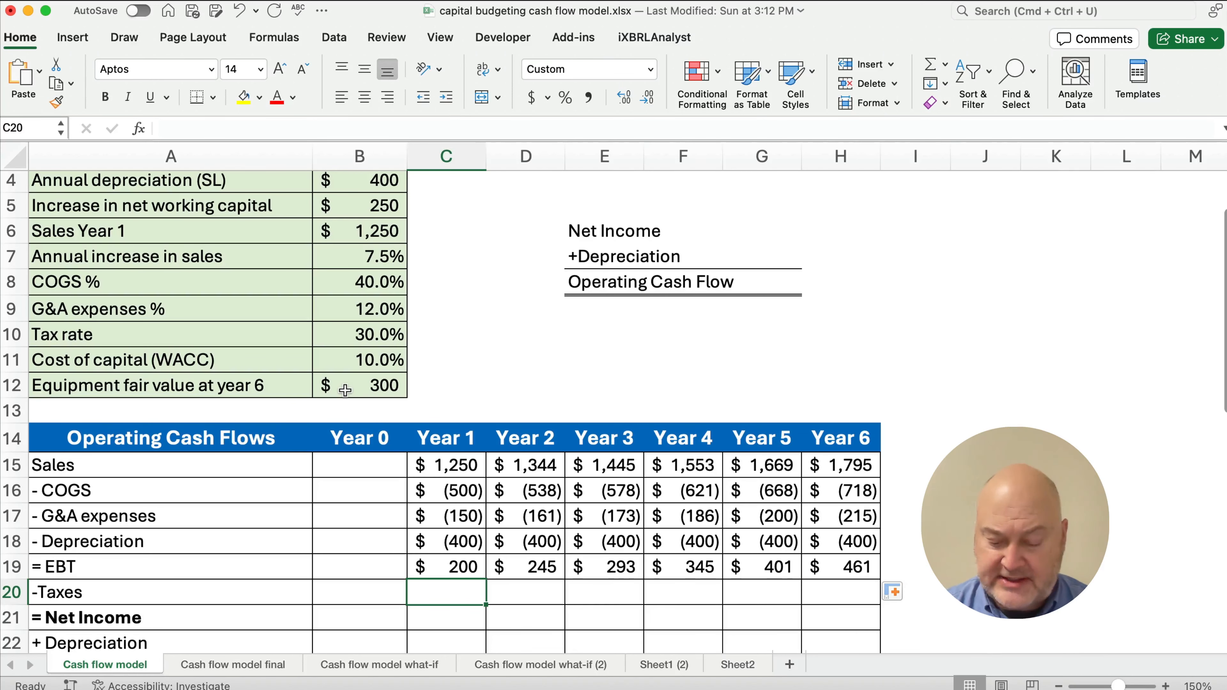
pyautogui.write('=')
pyautogui.press('Up')
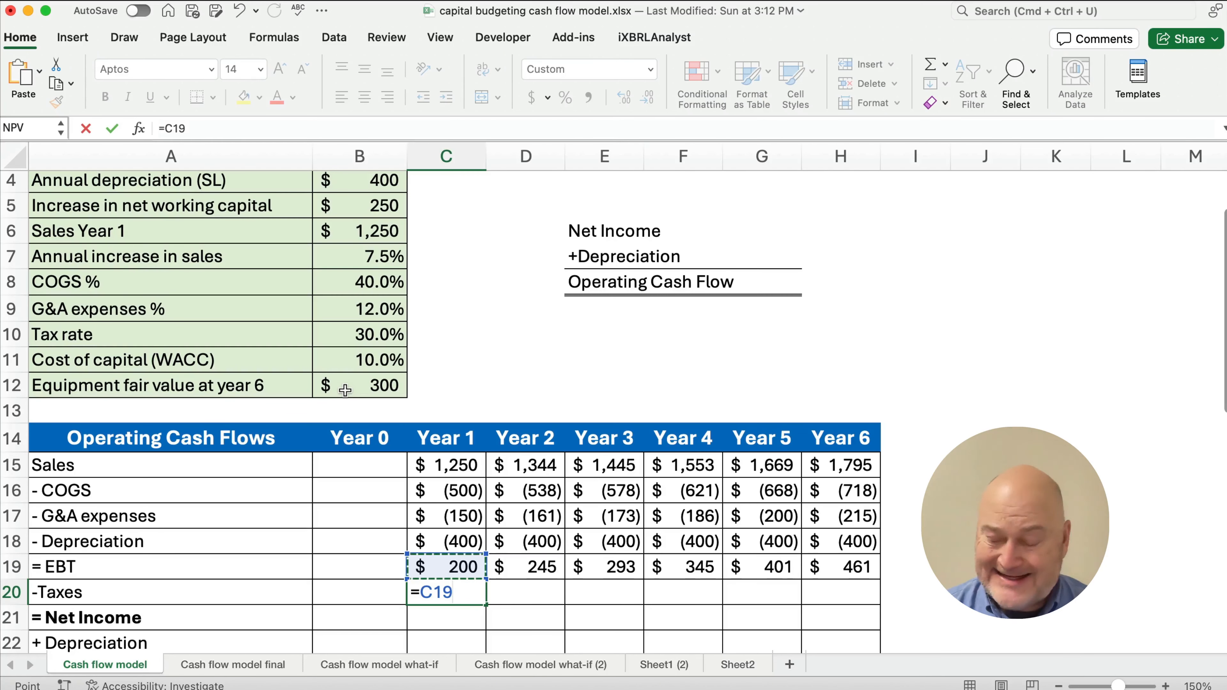
pyautogui.write('*')
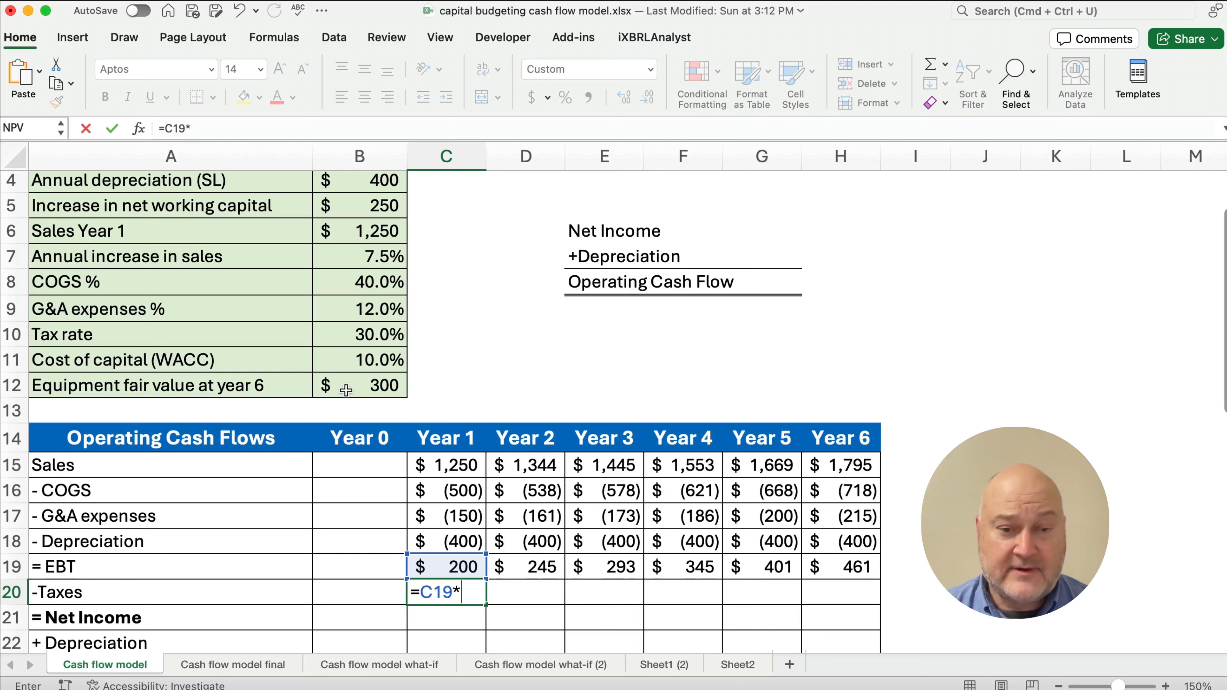
pyautogui.click(365, 333)
pyautogui.press('F4')
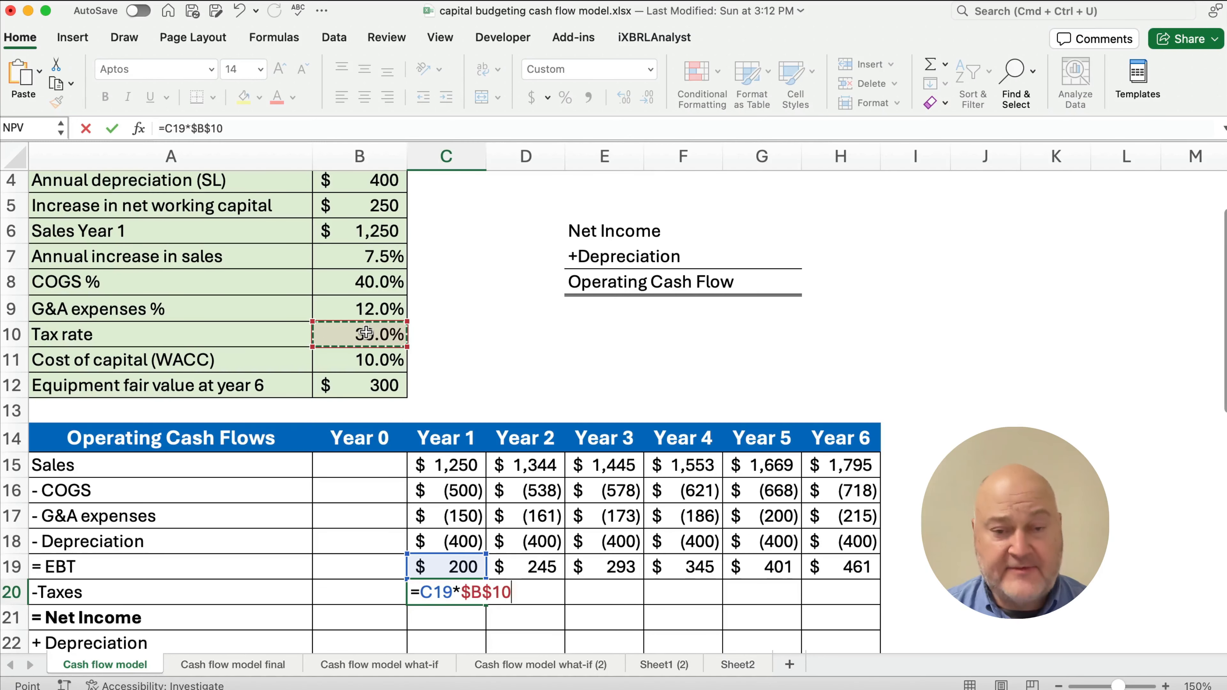
pyautogui.press('Return')
pyautogui.press('Up')
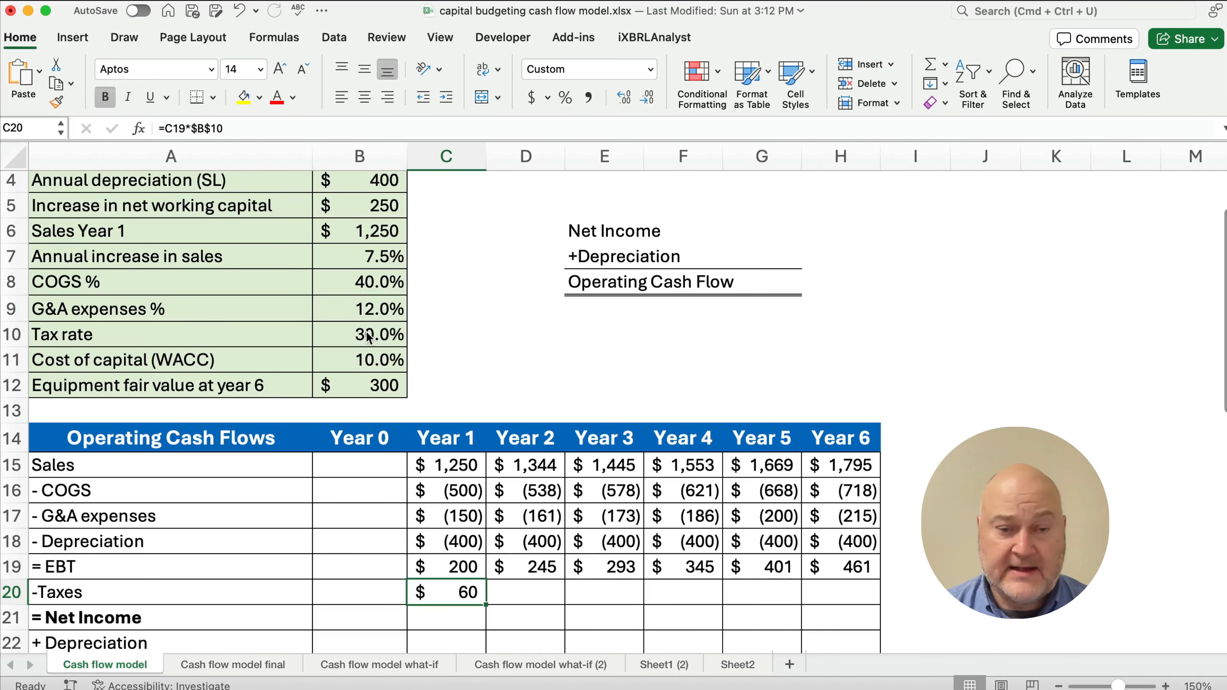
# Make the Year 1 taxes formula negative as =-C19*$B$10 and fill it across through Year 6 in H20
pyautogui.click(169, 129)
pyautogui.write('-')
pyautogui.press('Return')
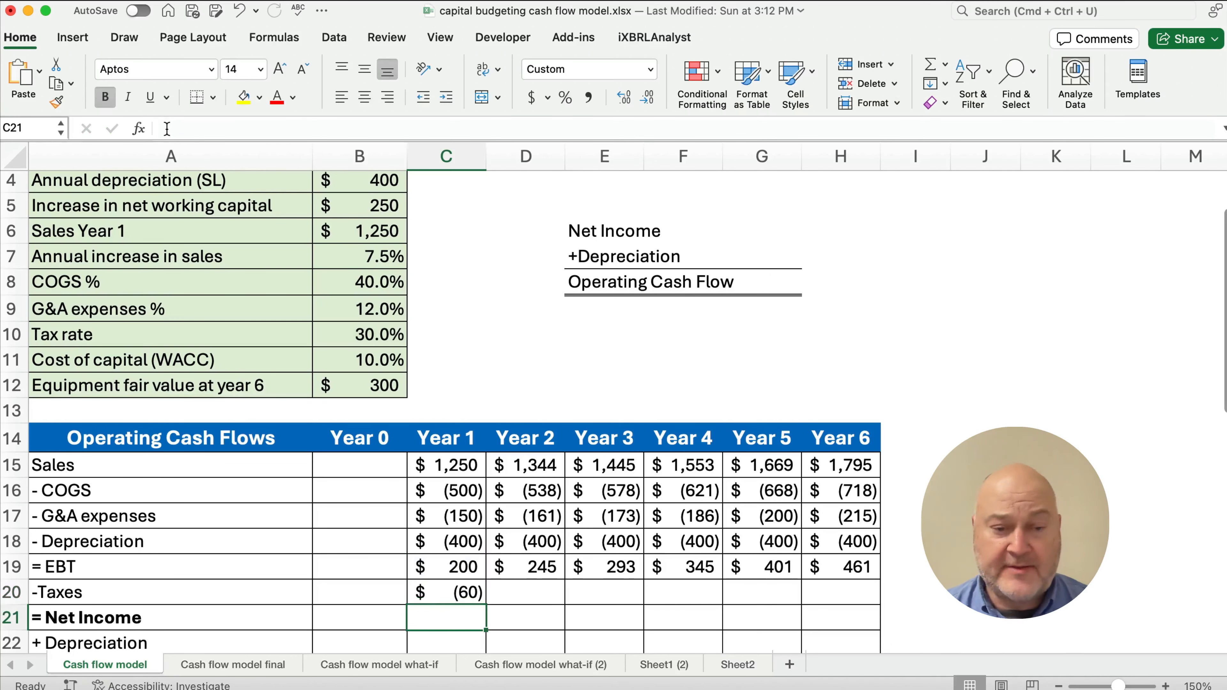
pyautogui.click(475, 597)
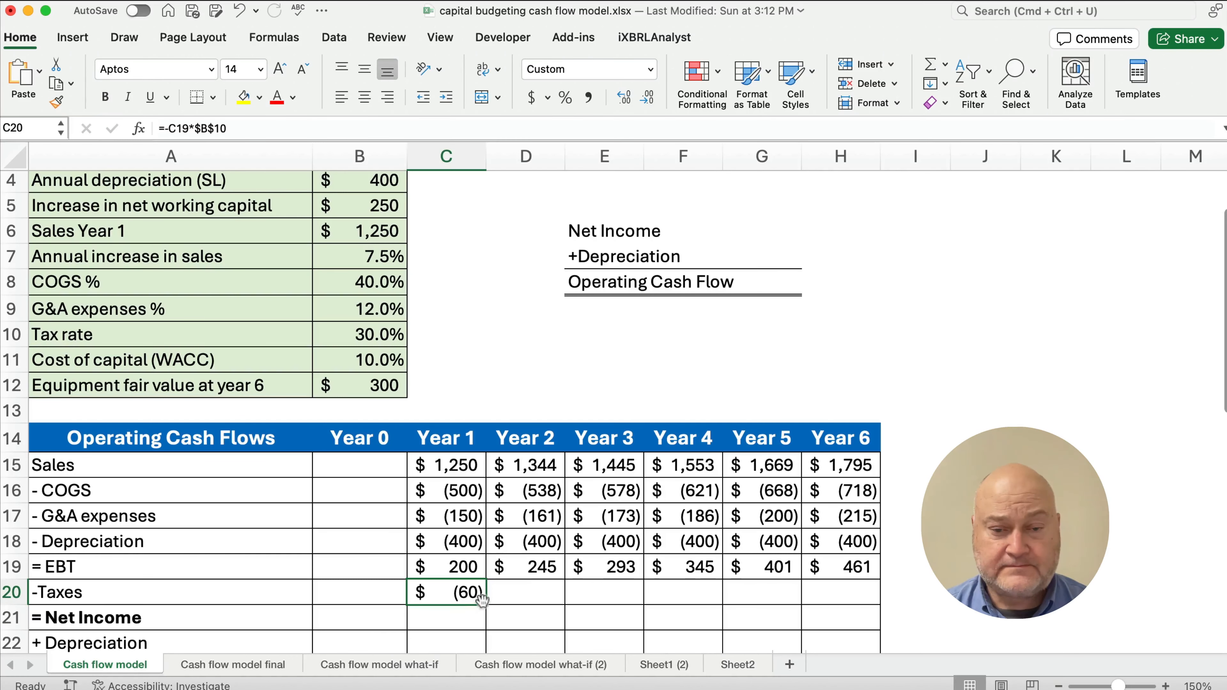
pyautogui.moveTo(486, 603); pyautogui.dragTo(816, 593)
# Calculate Year 1 net income in C21 as EBT plus taxes with =C19+C20 and fill it across through Year 6 in H21
pyautogui.scroll(-2, 492, 546)
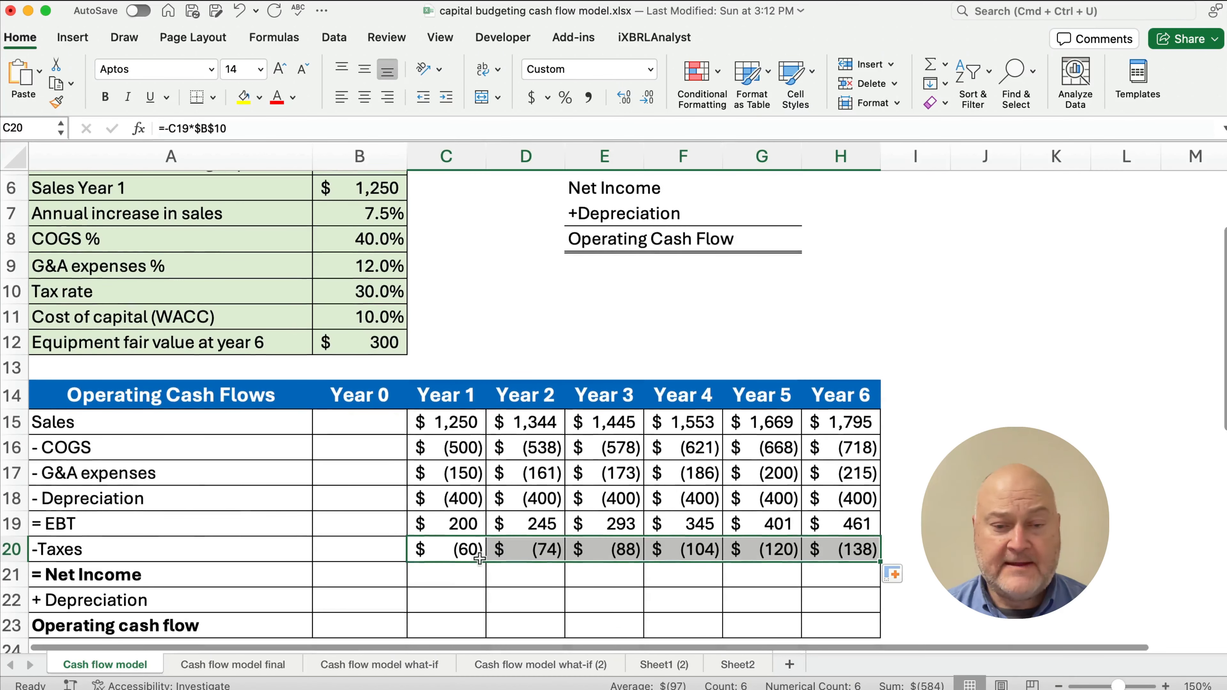
pyautogui.click(452, 575)
pyautogui.write('=')
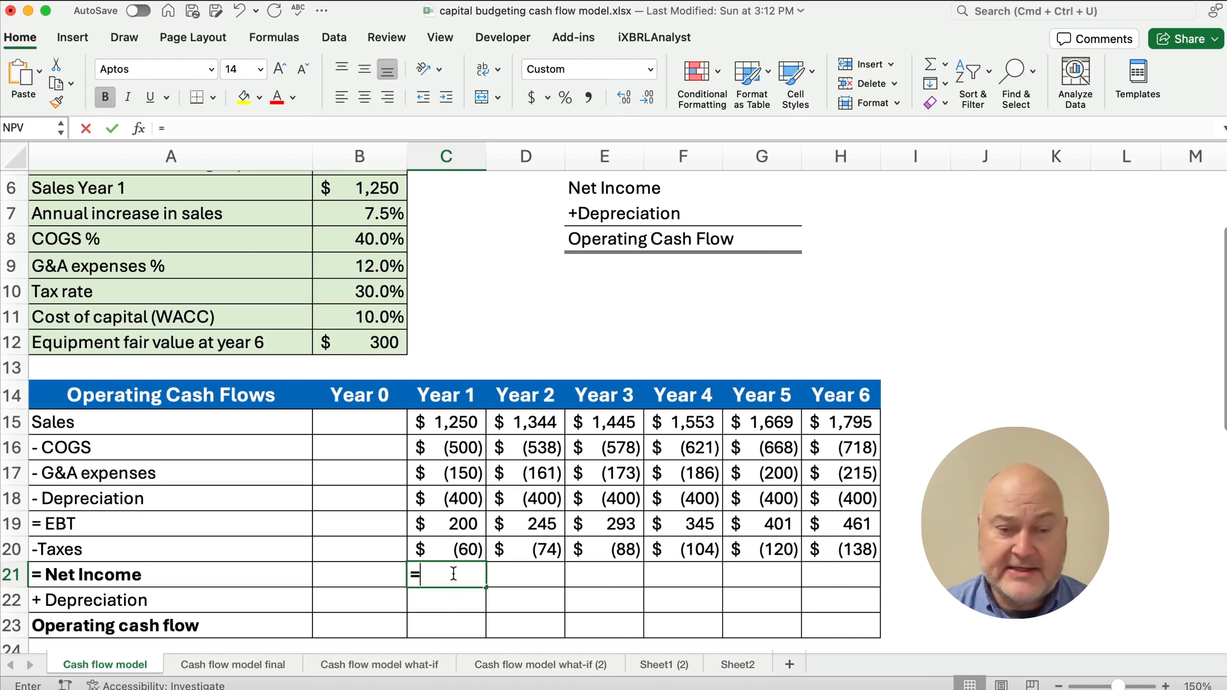
pyautogui.press('Up')
pyautogui.press('Up')
pyautogui.write('+')
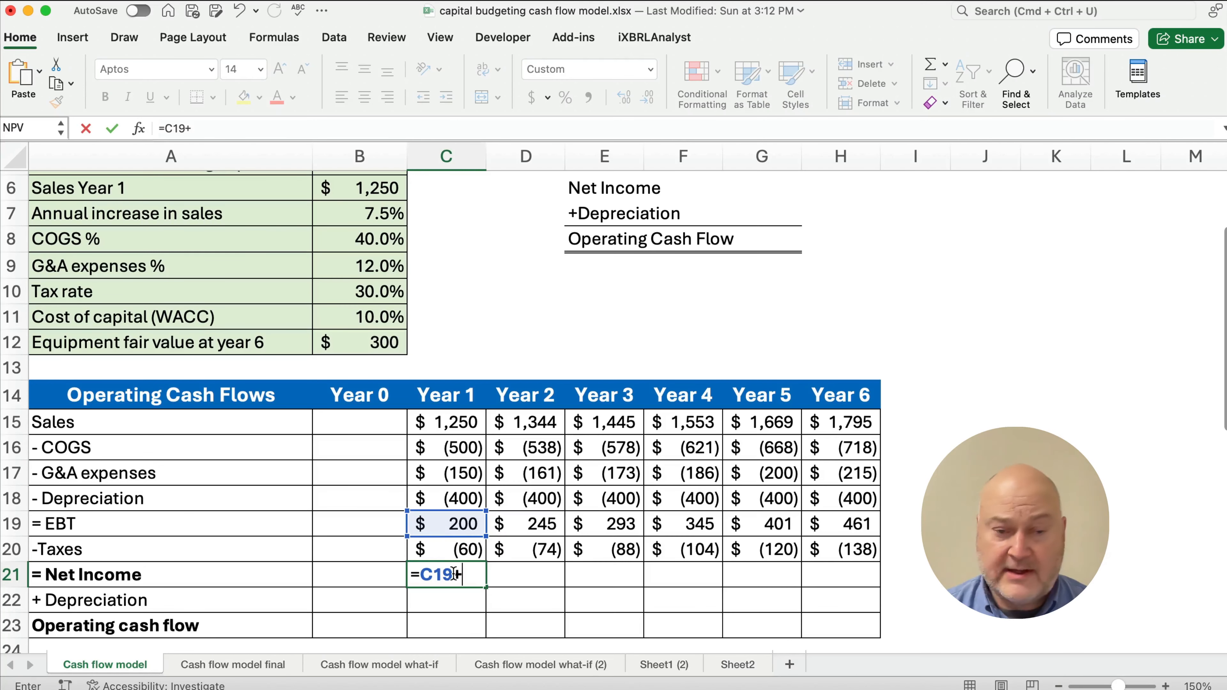
pyautogui.press('Up')
pyautogui.press('Return')
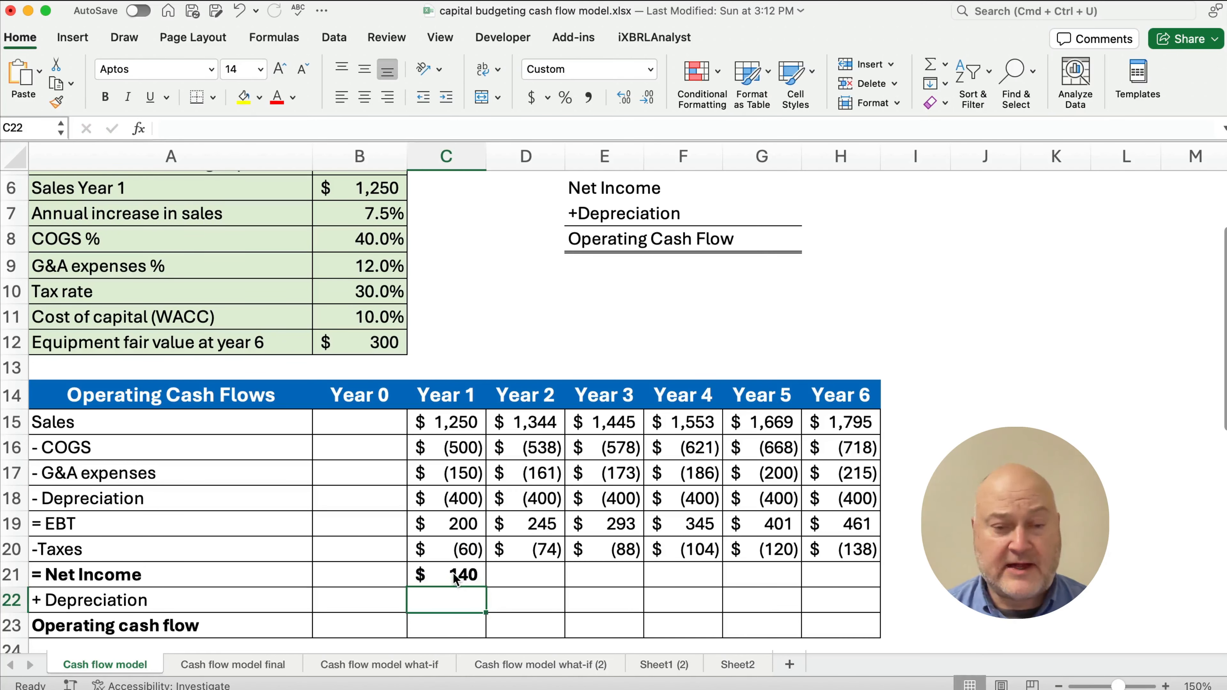
pyautogui.click(456, 578)
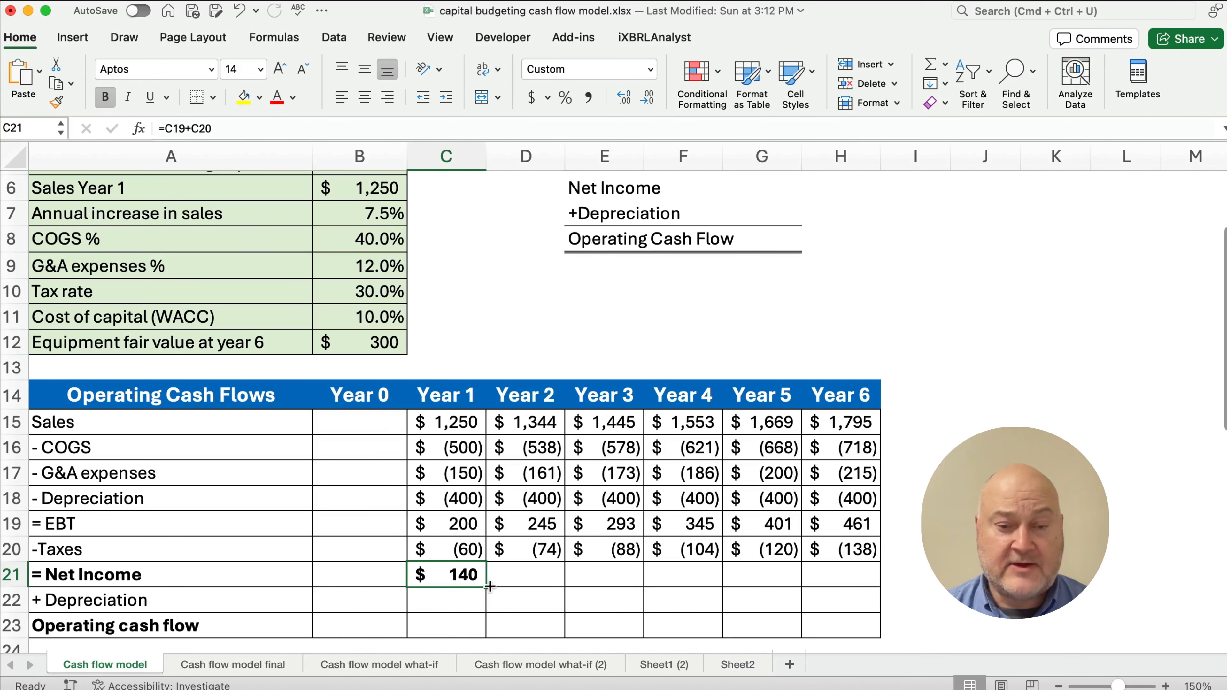
pyautogui.moveTo(486, 587); pyautogui.dragTo(870, 584)
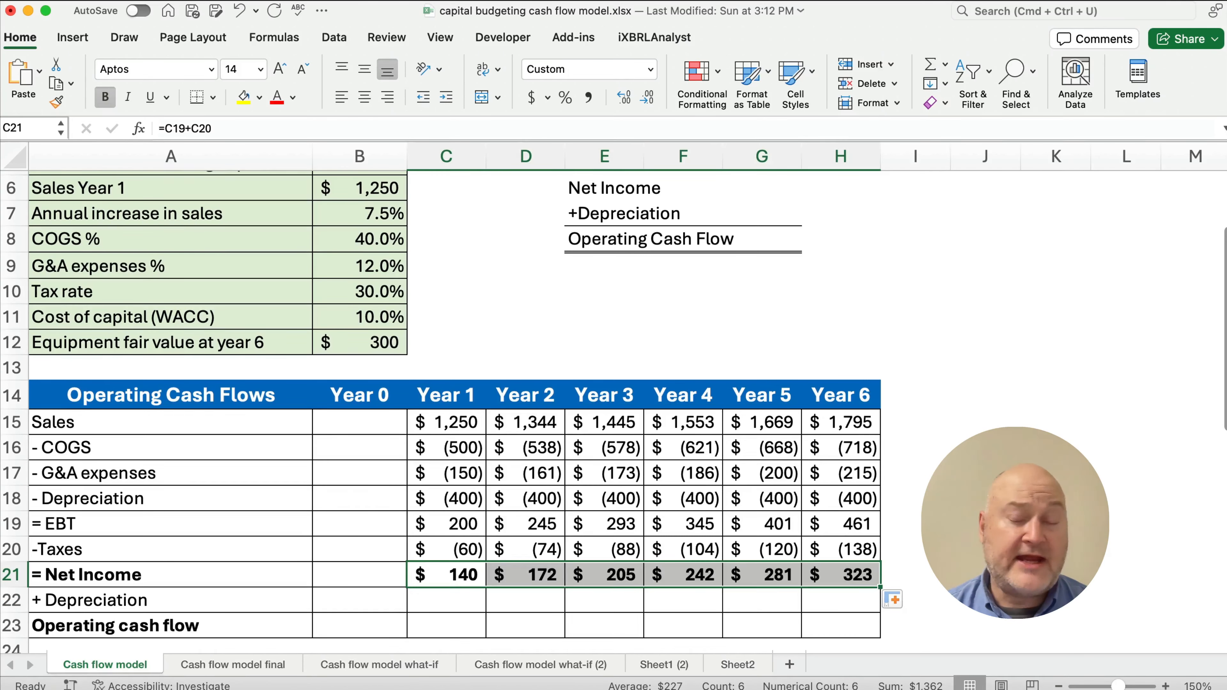
# Add back Year 1 depreciation in C22 with the absolute reference =$B$4 and fill it across through Year 6 in H22
pyautogui.click(462, 602)
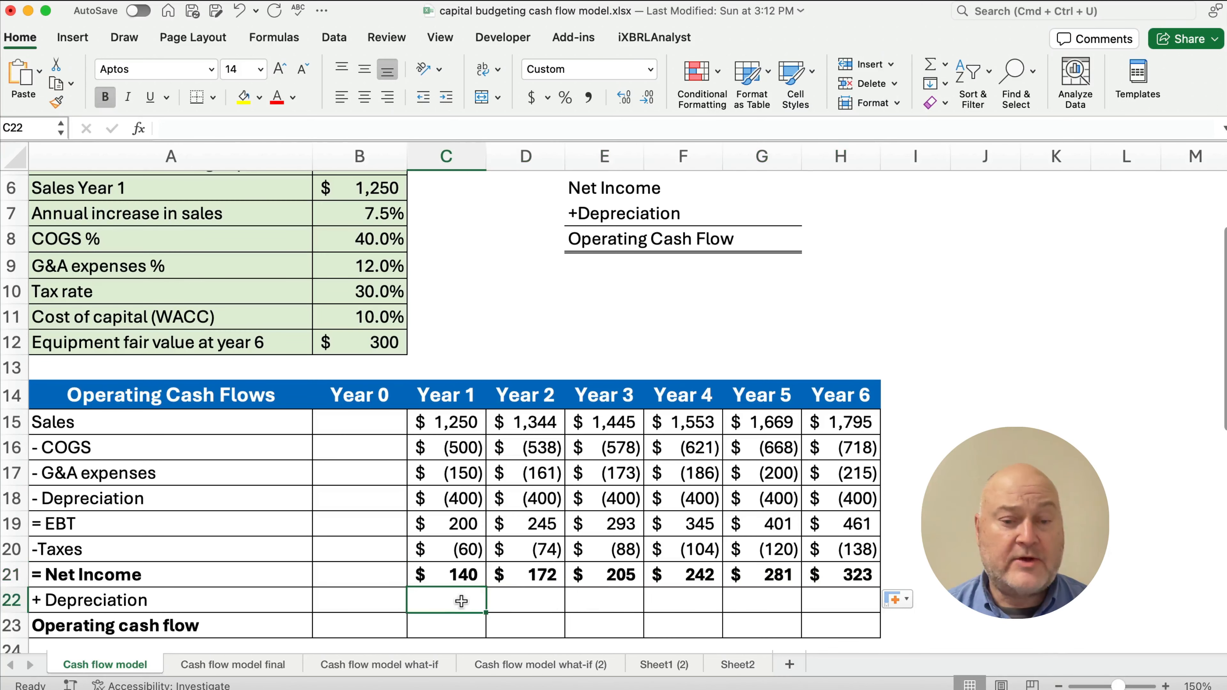
pyautogui.write('=')
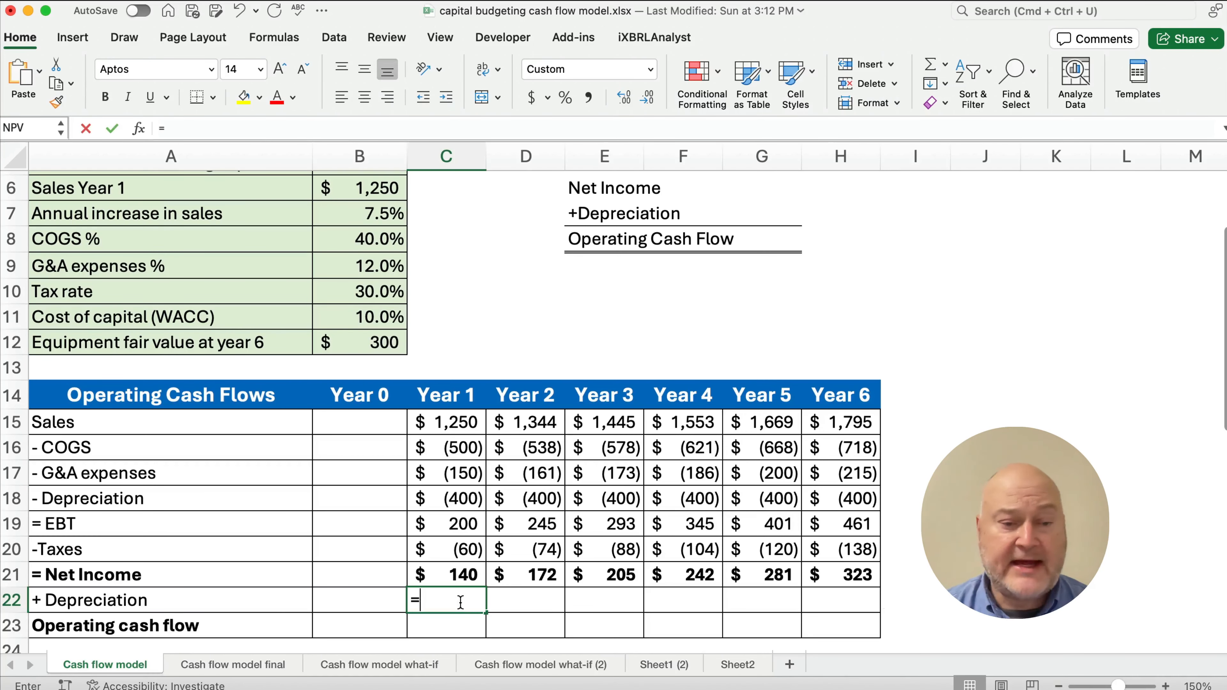
pyautogui.click(492, 426)
pyautogui.scroll(3, 492, 430)
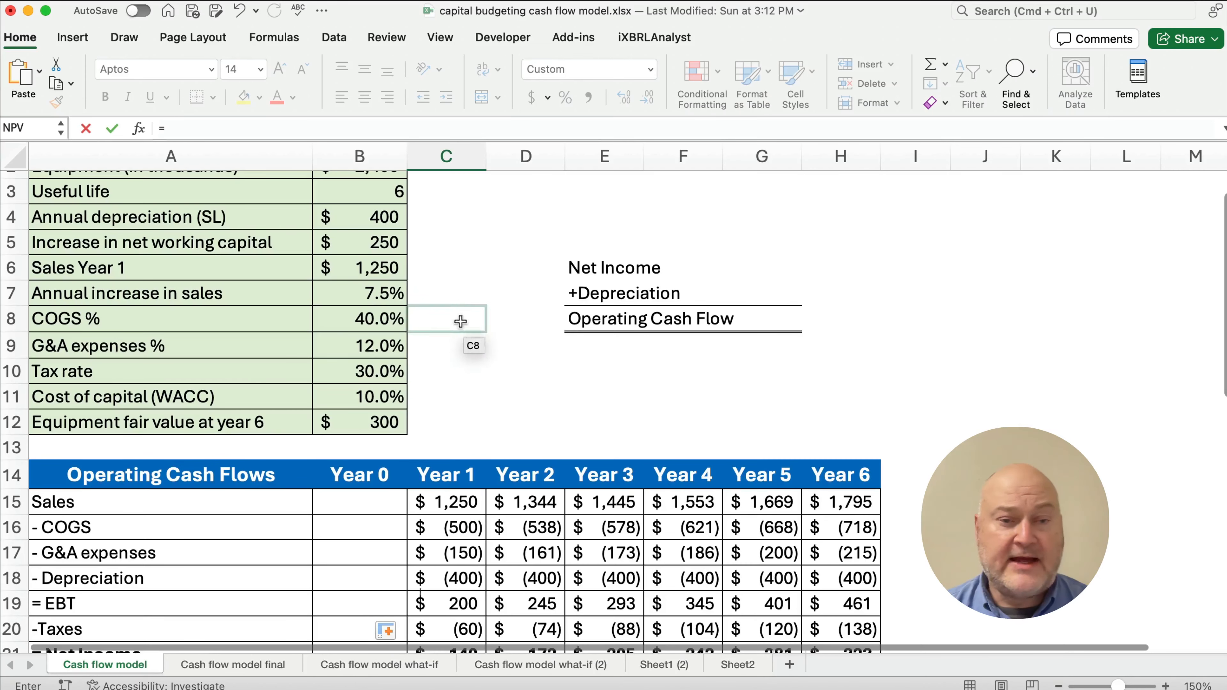
pyautogui.click(377, 222)
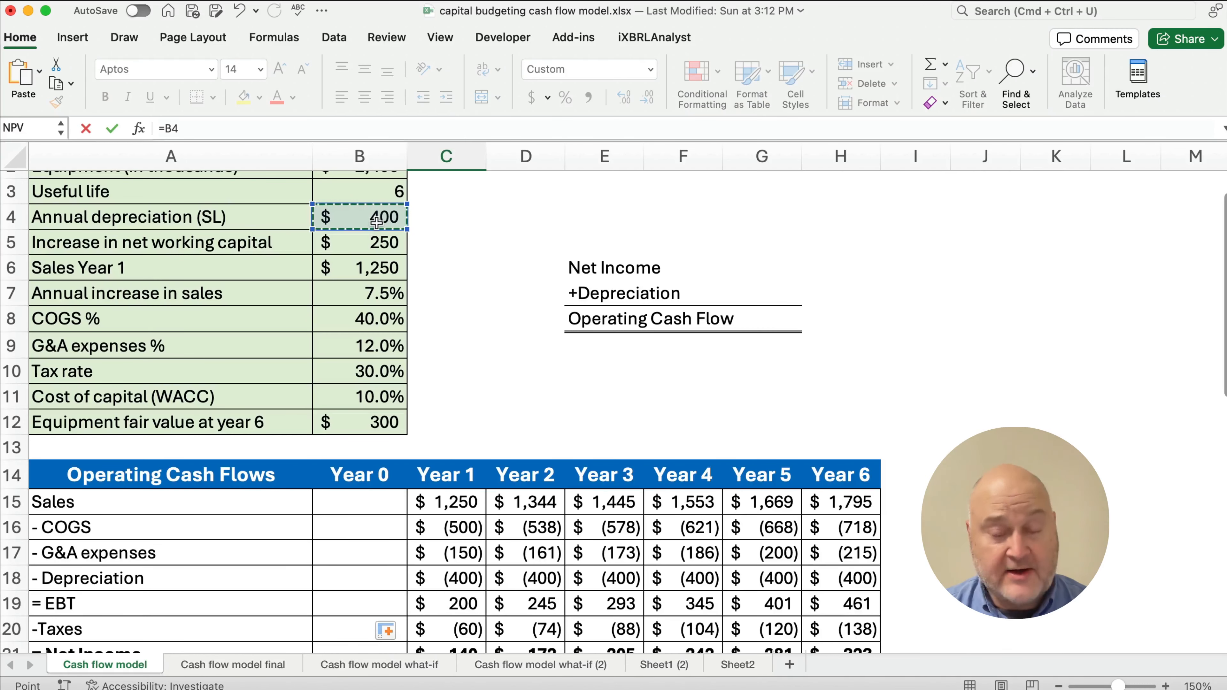
pyautogui.press('F4')
pyautogui.scroll(-5, 377, 221)
pyautogui.press('Return')
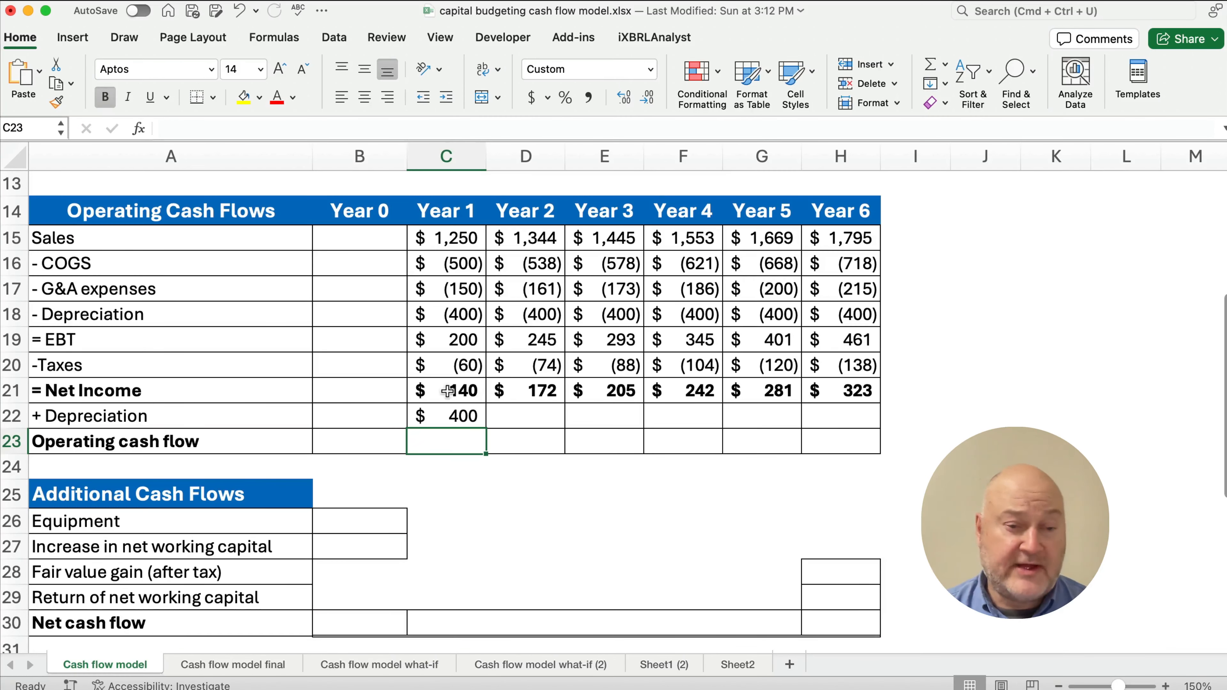
pyautogui.click(462, 417)
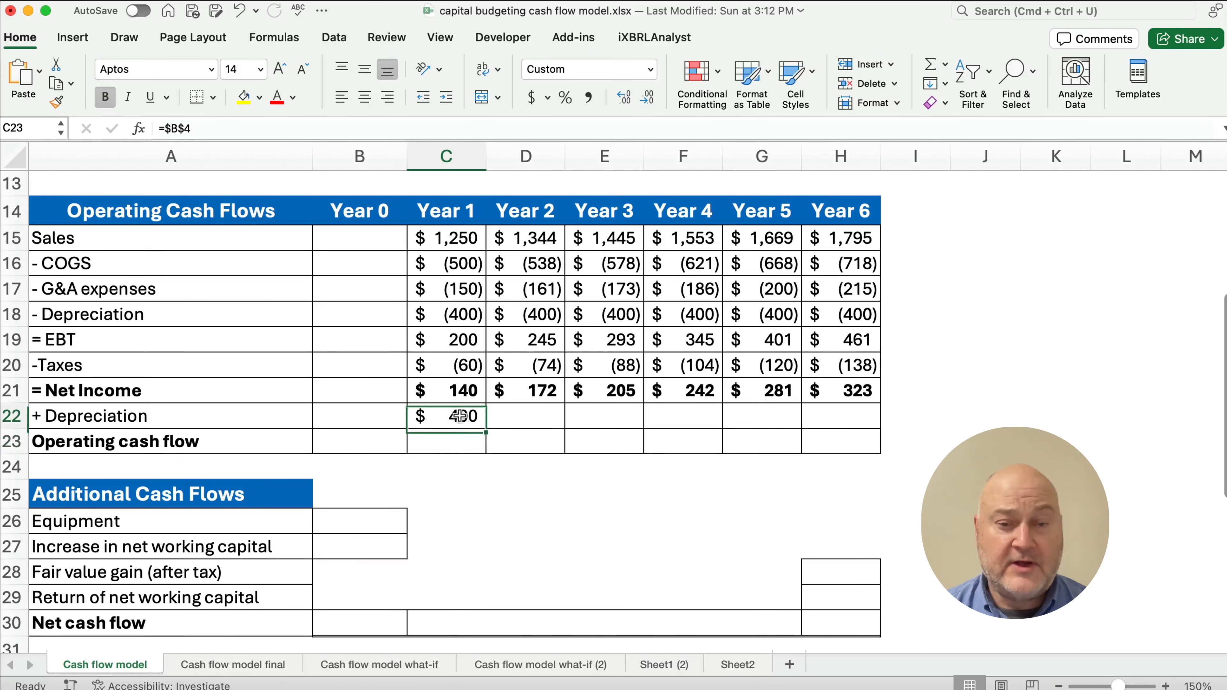
pyautogui.moveTo(487, 428); pyautogui.dragTo(858, 421)
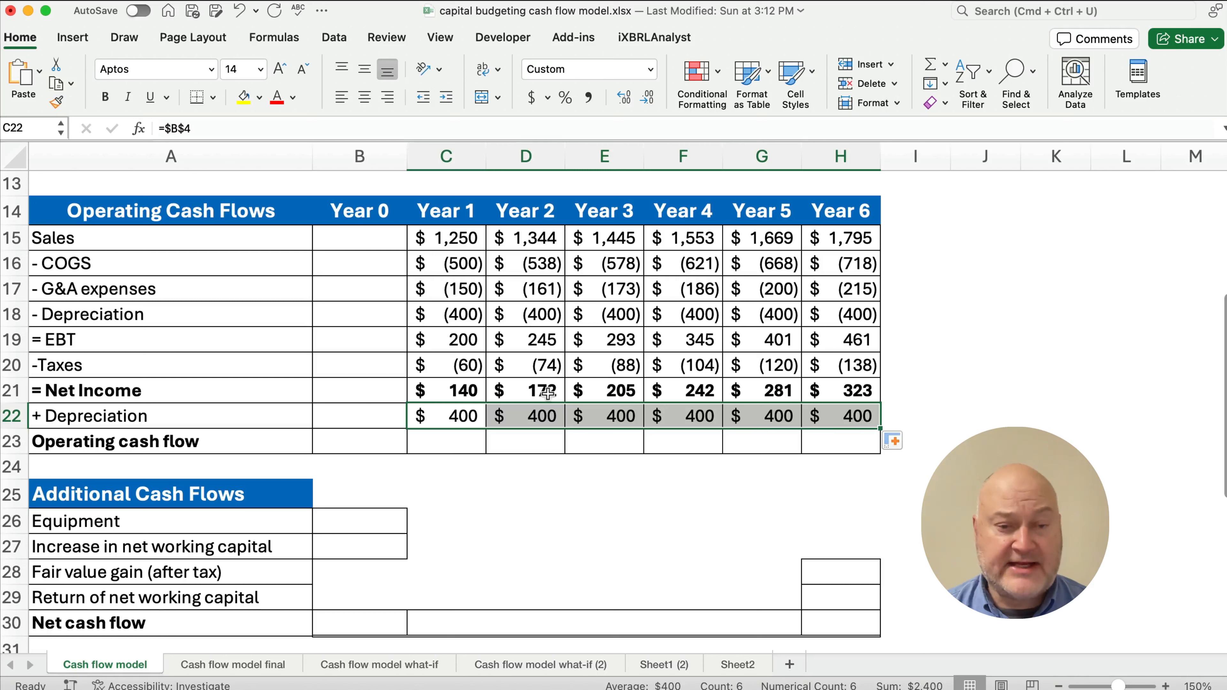
# Calculate Year 1 operating cash flow in C23 as net income plus depreciation with =C21+C22
pyautogui.click(459, 438)
pyautogui.moveTo(458, 439); pyautogui.dragTo(773, 442)
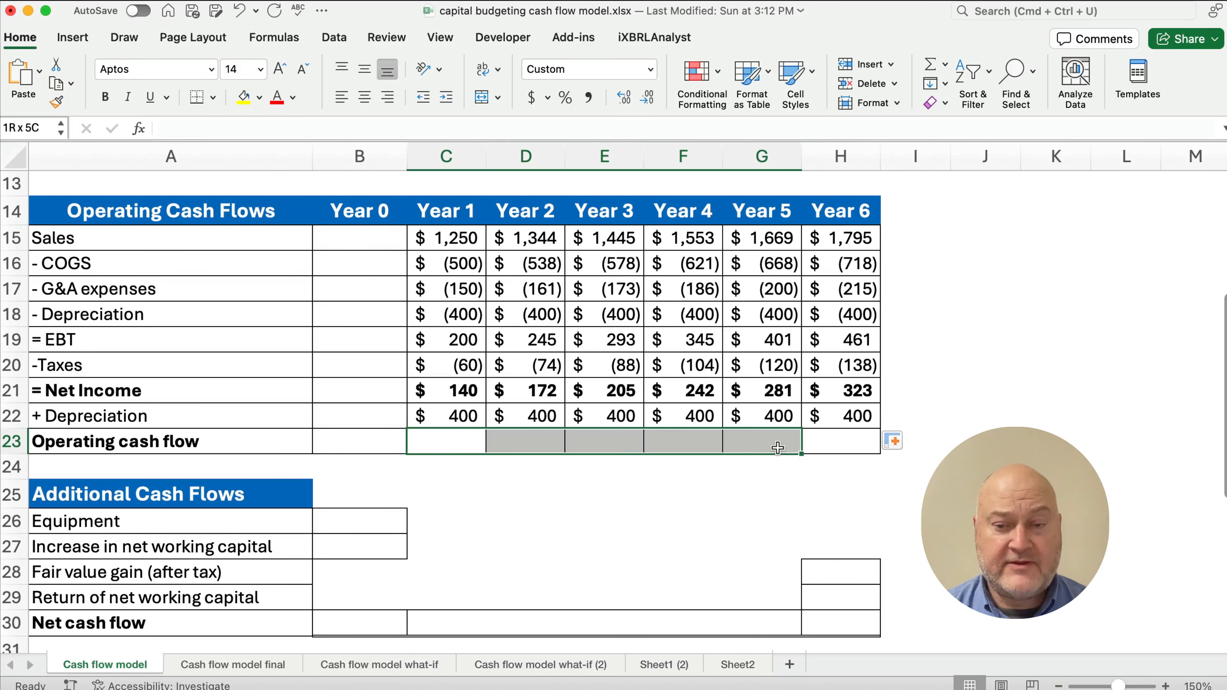
pyautogui.click(449, 436)
pyautogui.write('=')
pyautogui.press('Up')
pyautogui.press('Up')
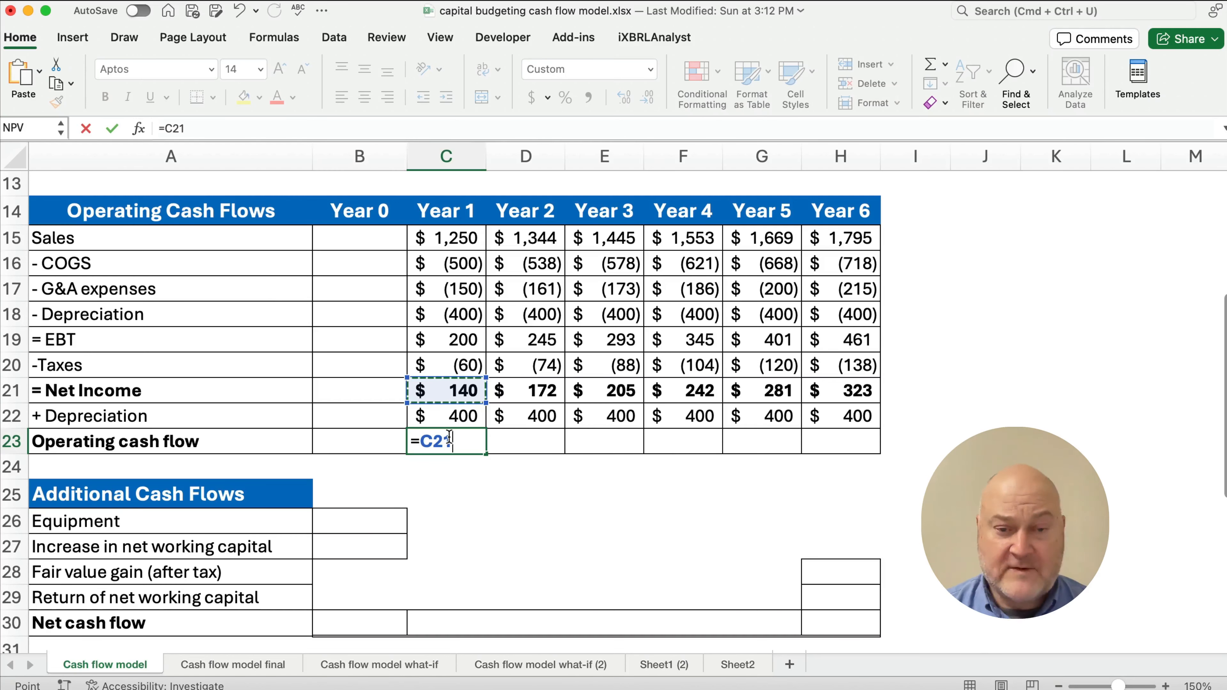
pyautogui.write('+')
pyautogui.press('Up')
pyautogui.press('Return')
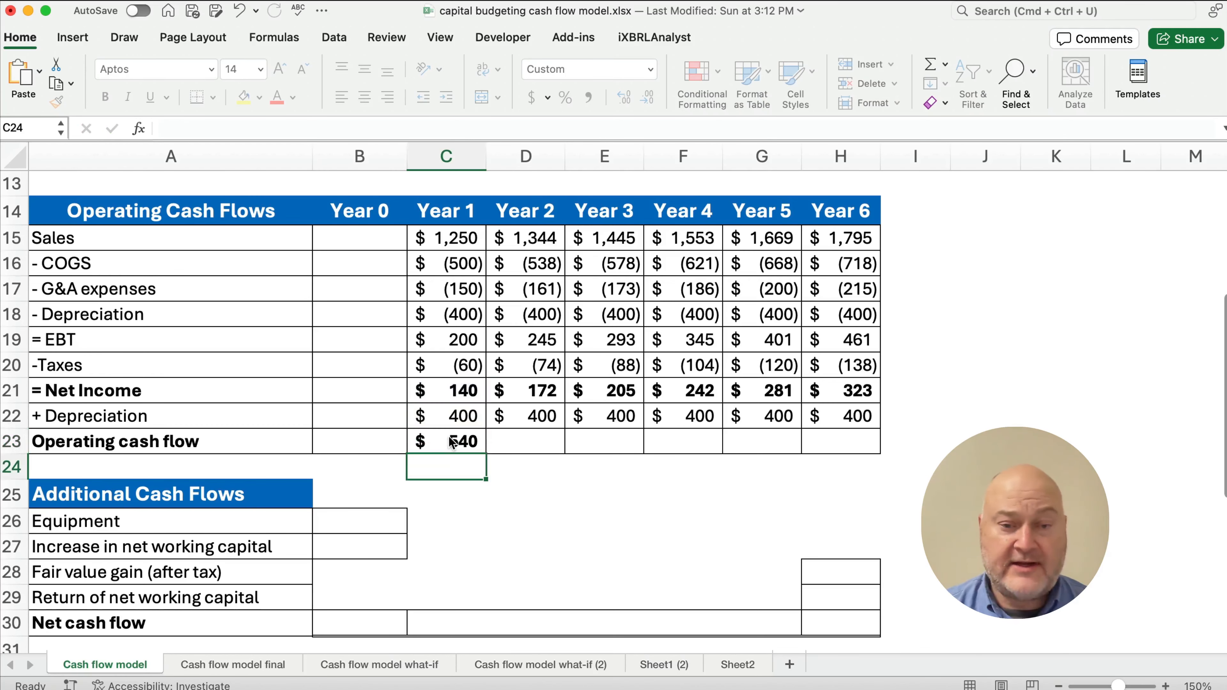
# Fill the operating cash flow formula across through Year 6 in H23 and review the completed row
pyautogui.press('Up')
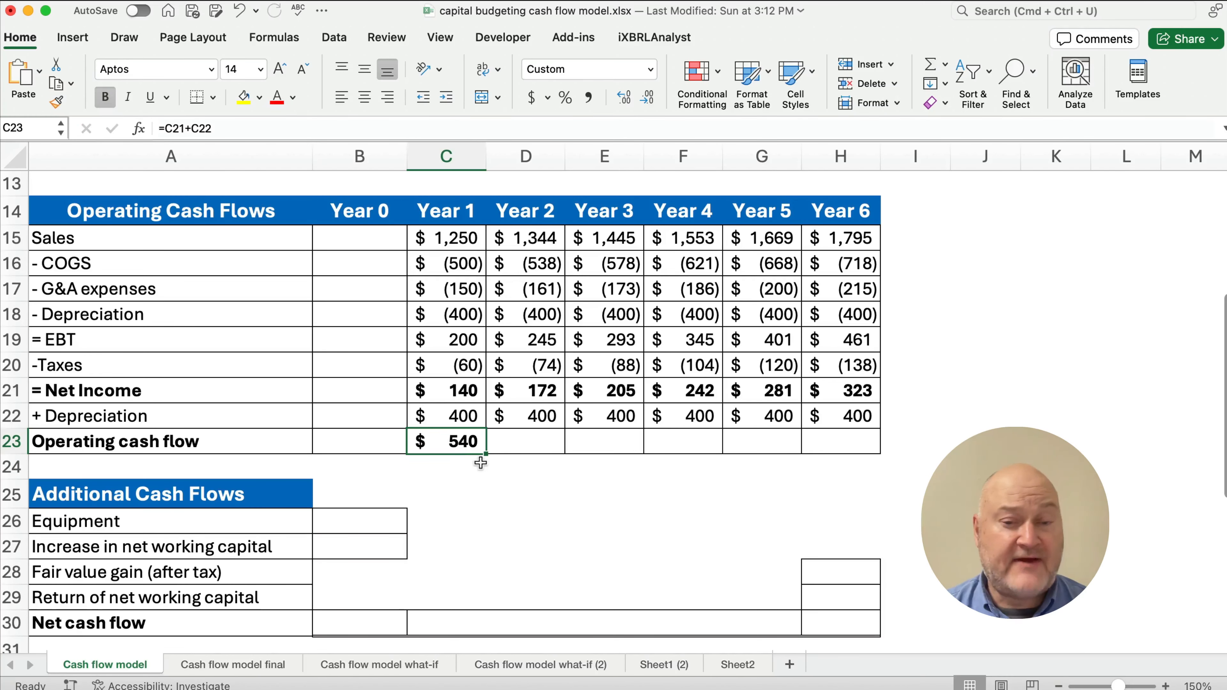
pyautogui.moveTo(487, 455); pyautogui.dragTo(851, 452)
pyautogui.click(476, 419)
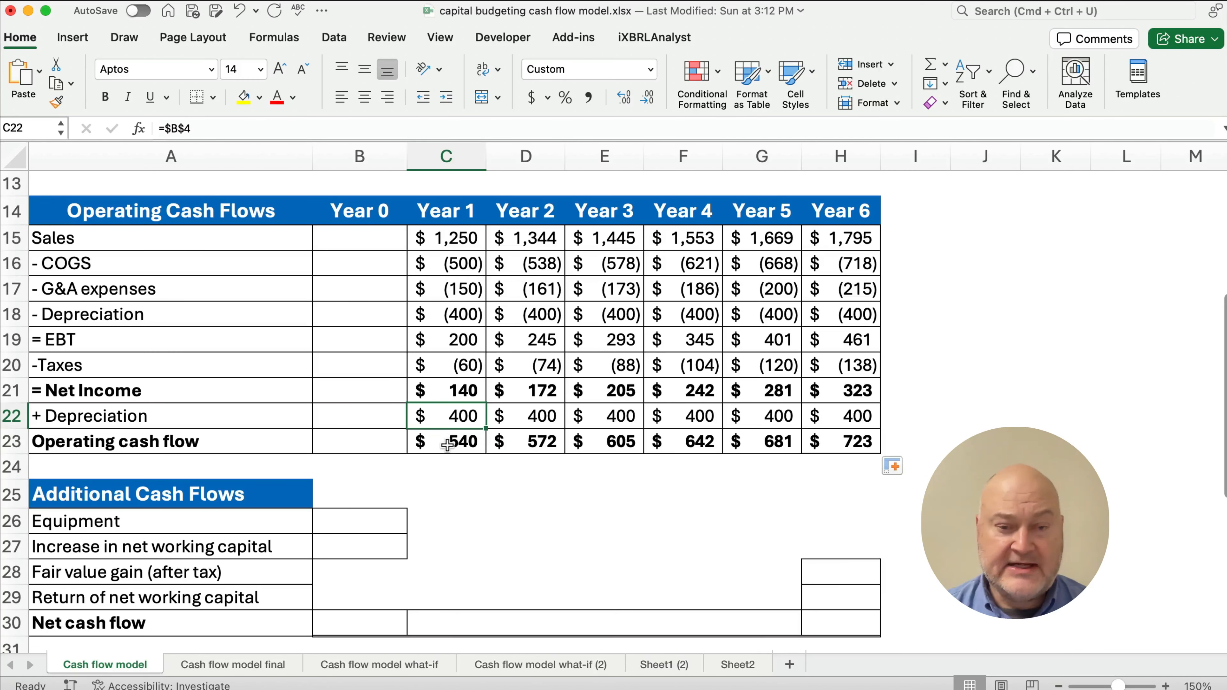
pyautogui.moveTo(449, 444); pyautogui.dragTo(833, 450)
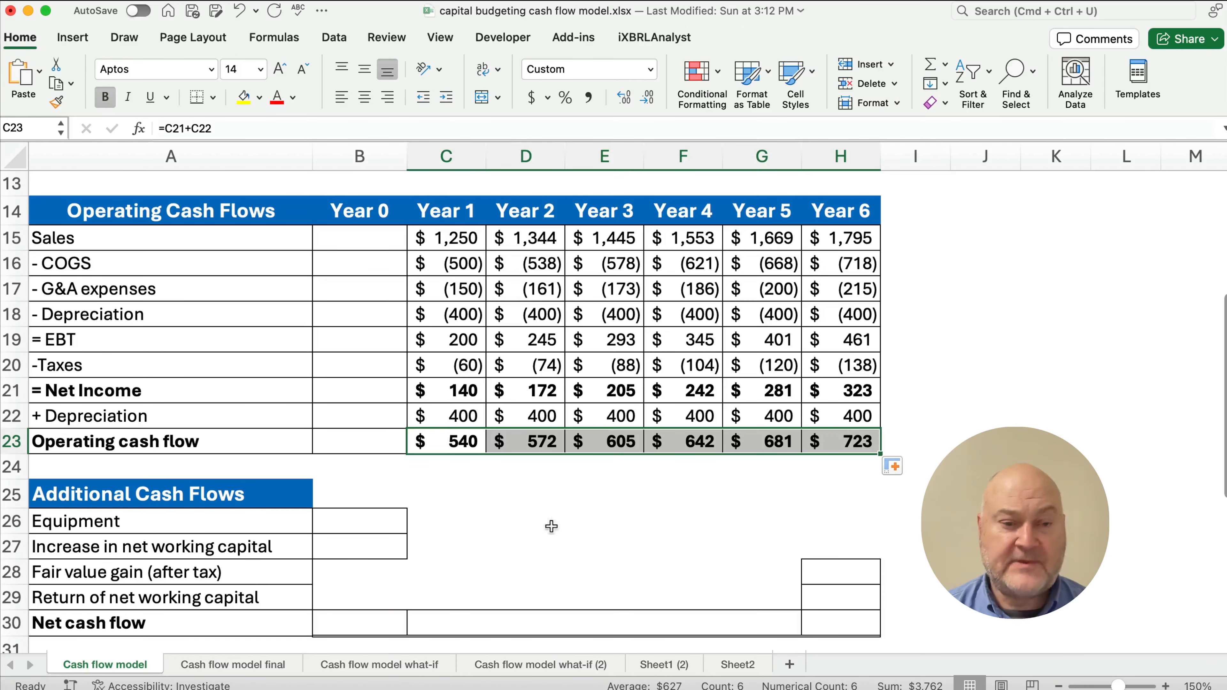
# Enter the Year 0 equipment outlay in B26 as a negative reference to the equipment cost with =-B2
pyautogui.scroll(-1, 520, 527)
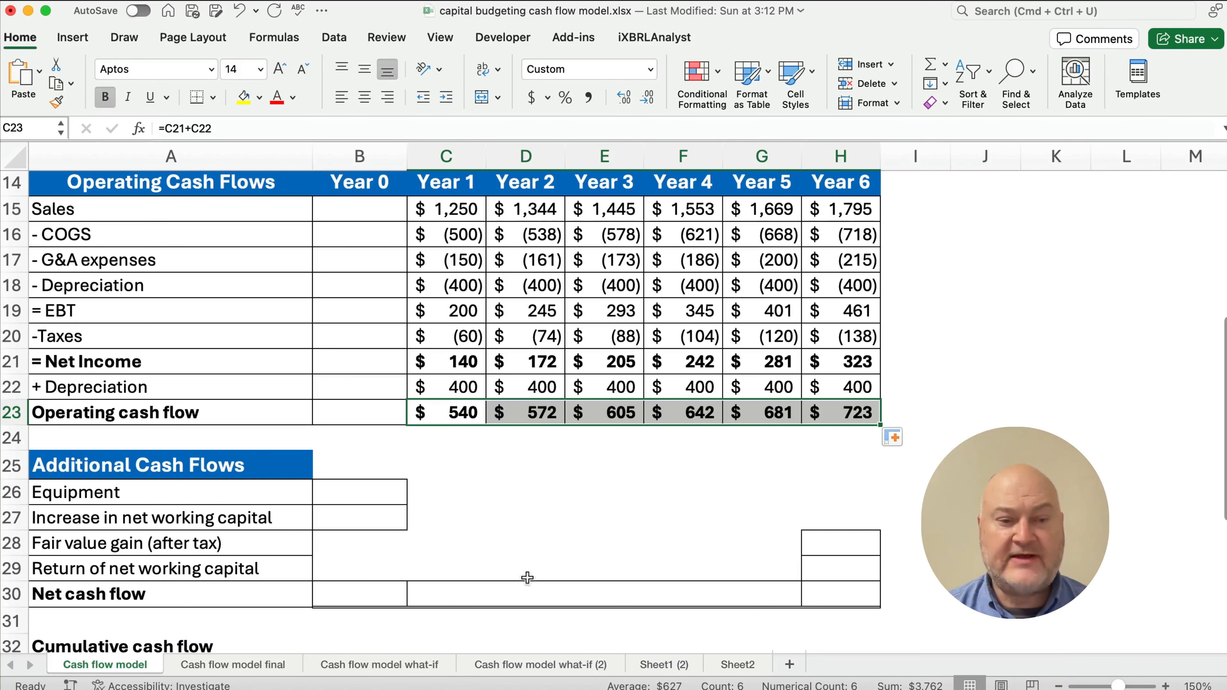
pyautogui.click(359, 492)
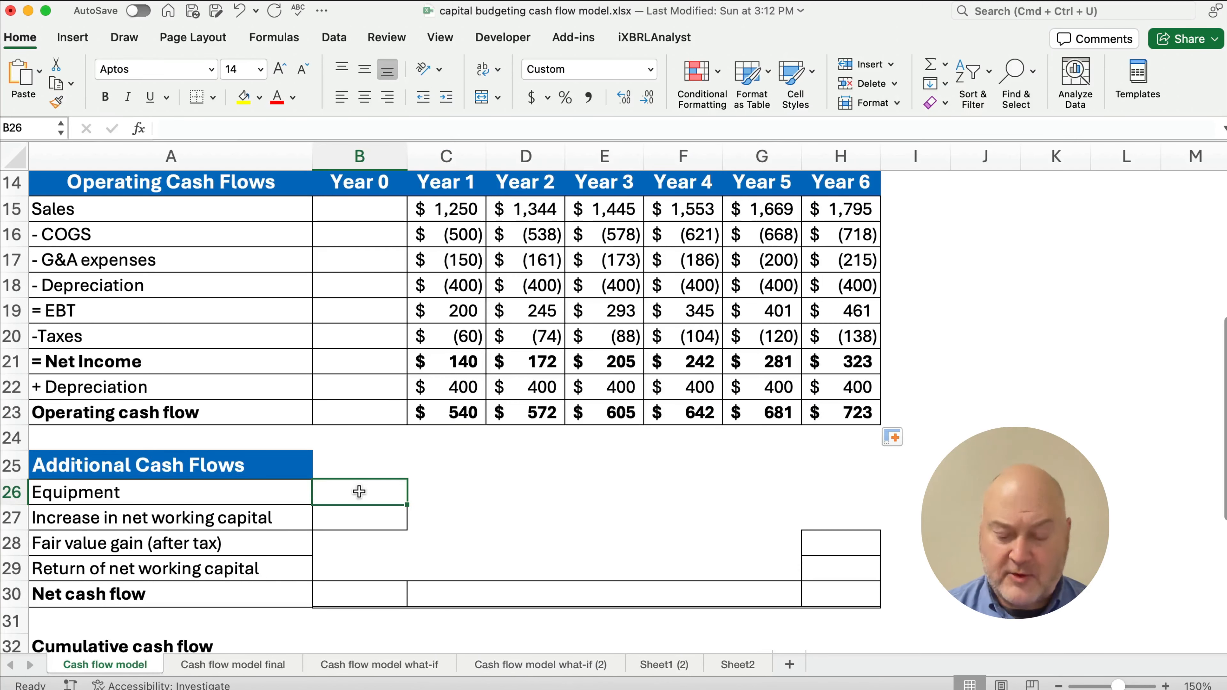
pyautogui.write('=-')
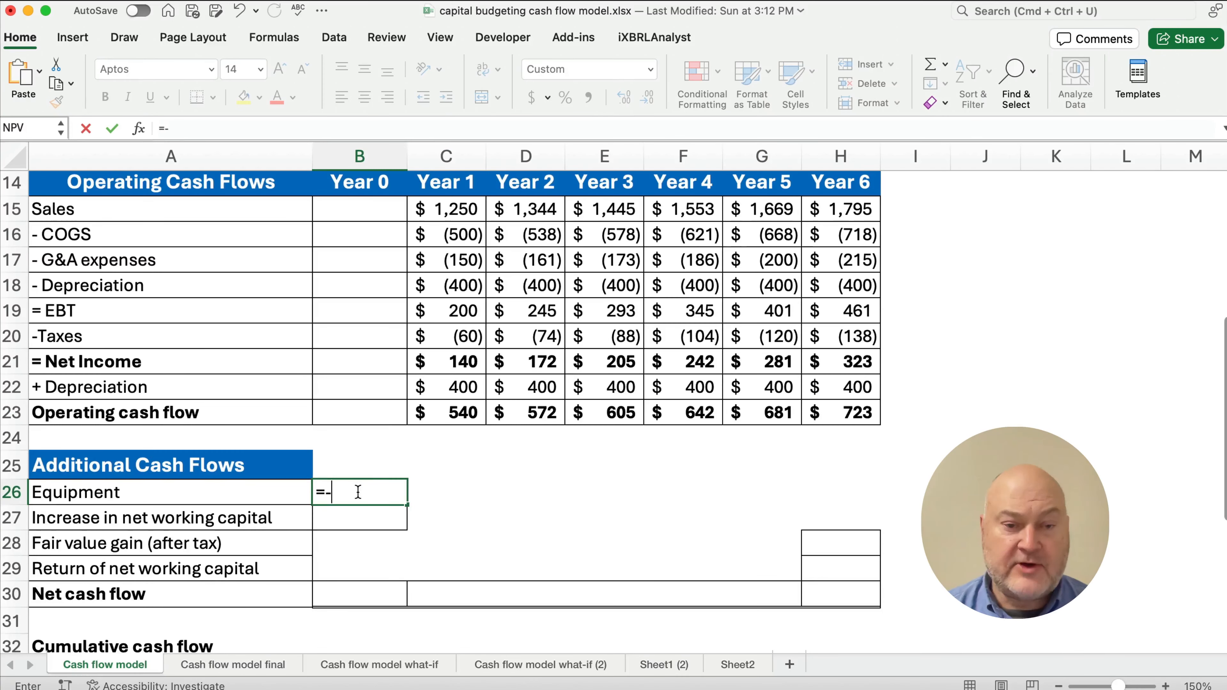
pyautogui.scroll(10, 399, 387)
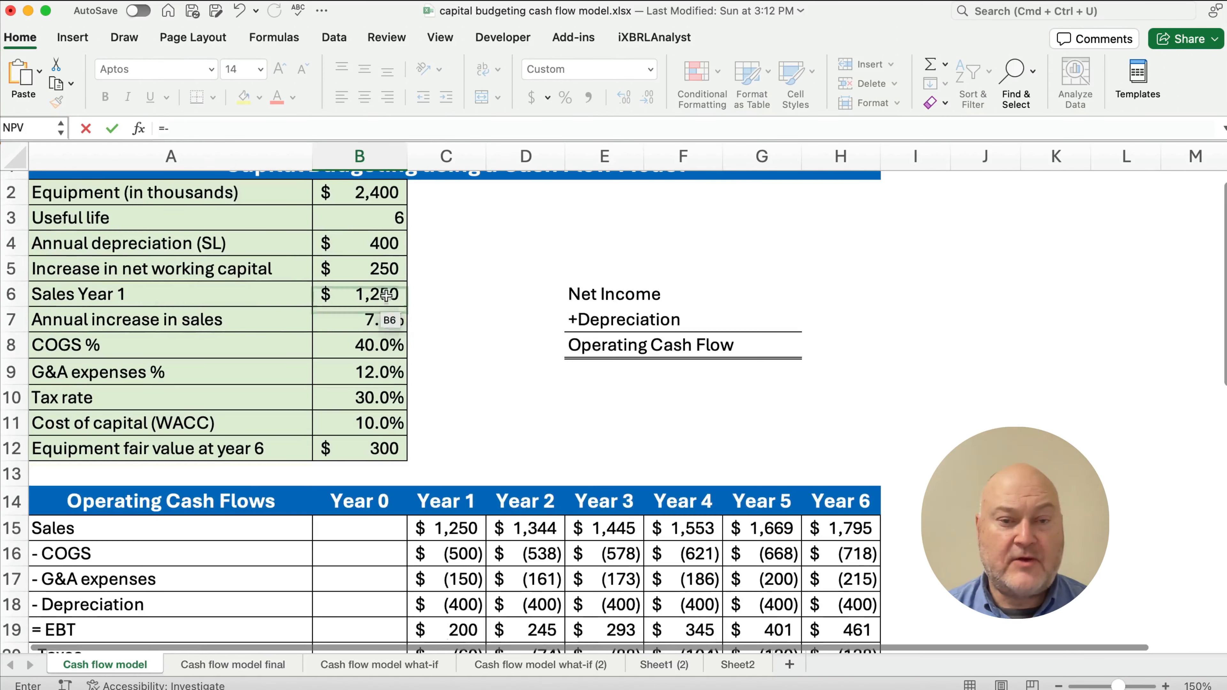
pyautogui.click(362, 192)
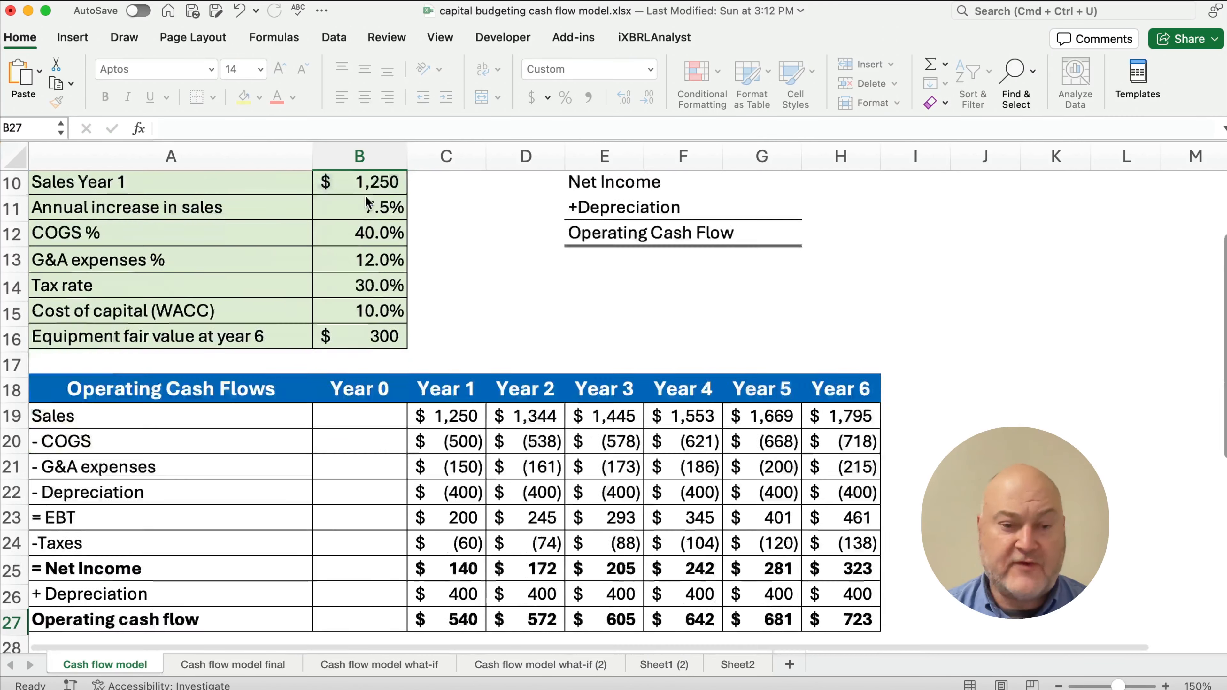
# Enter the Year 0 increase in net working capital in B27 as a negative reference with =-B5
pyautogui.scroll(-3, 367, 203)
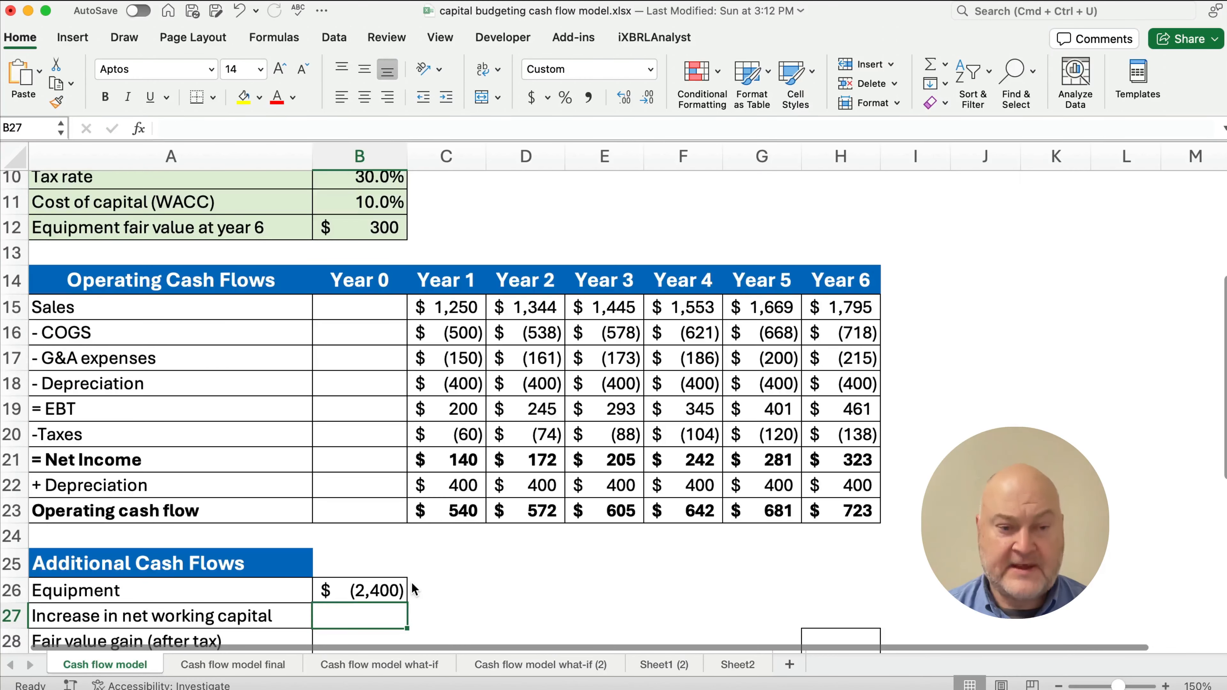
pyautogui.scroll(-3, 414, 590)
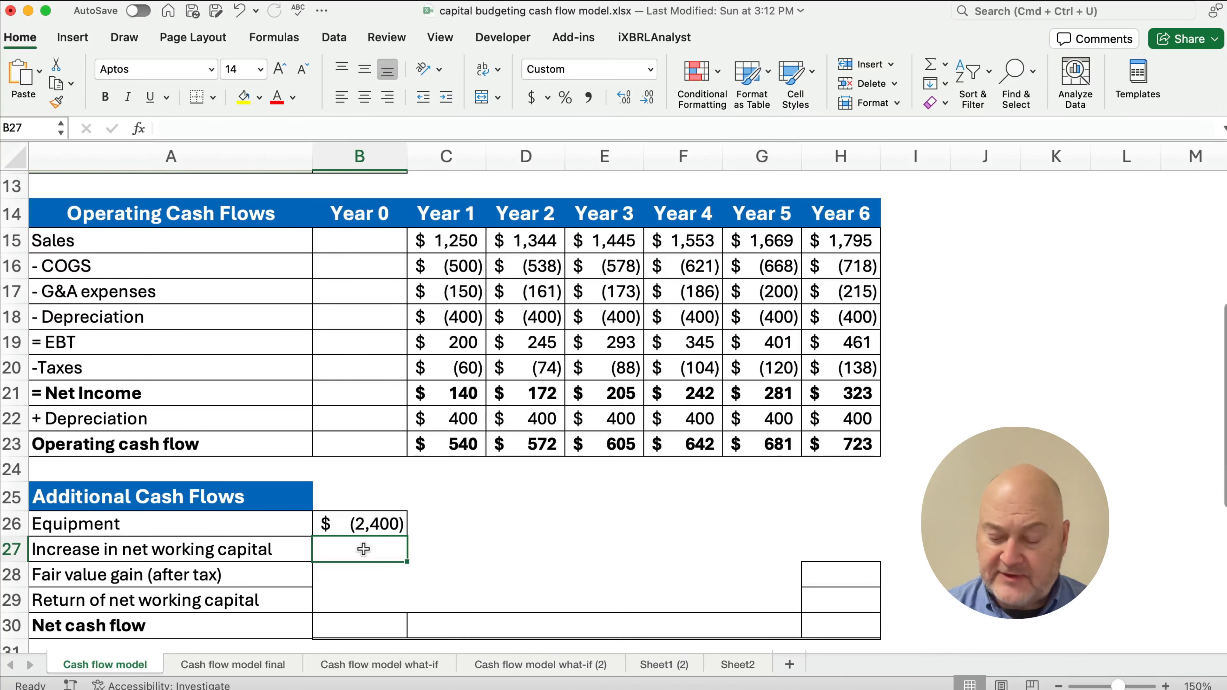
pyautogui.write('=-')
pyautogui.scroll(12, 406, 585)
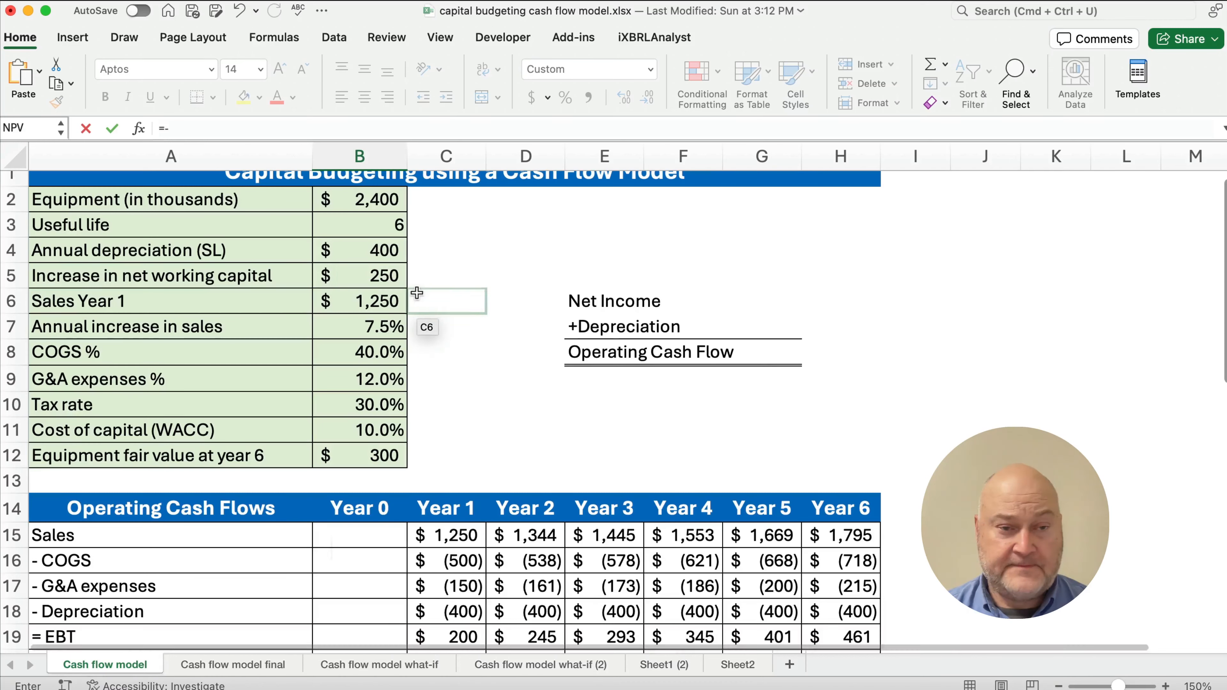
pyautogui.click(381, 276)
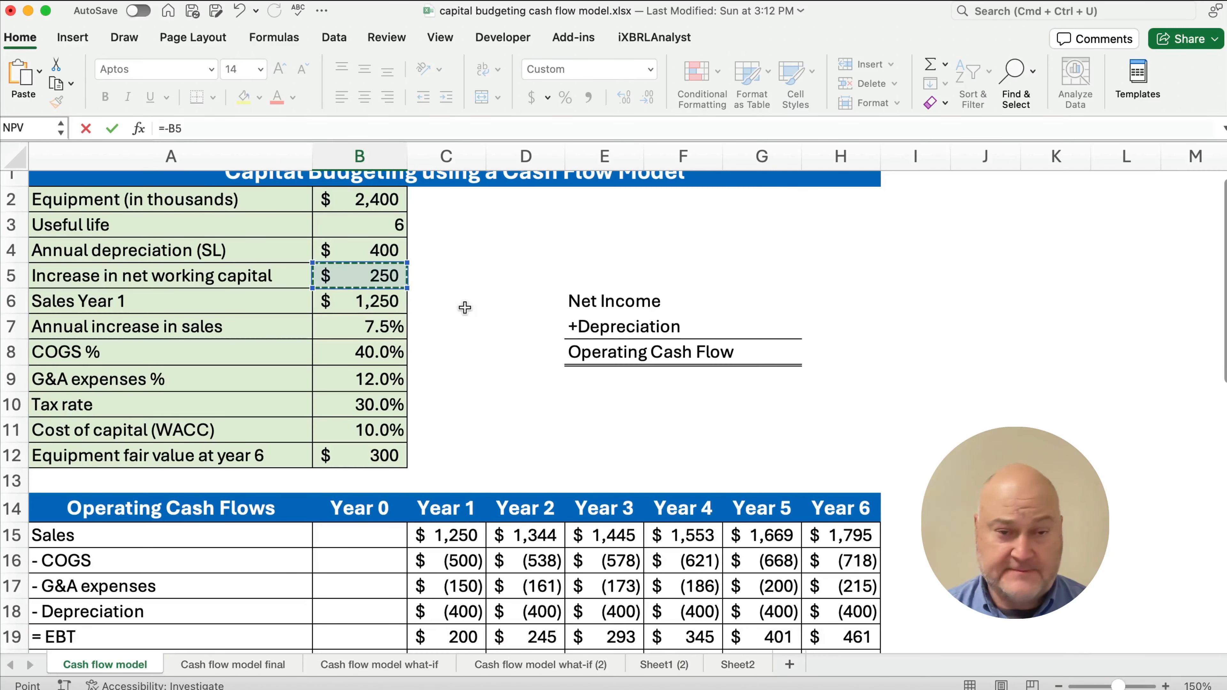
pyautogui.press('Return')
pyautogui.scroll(-3, 457, 447)
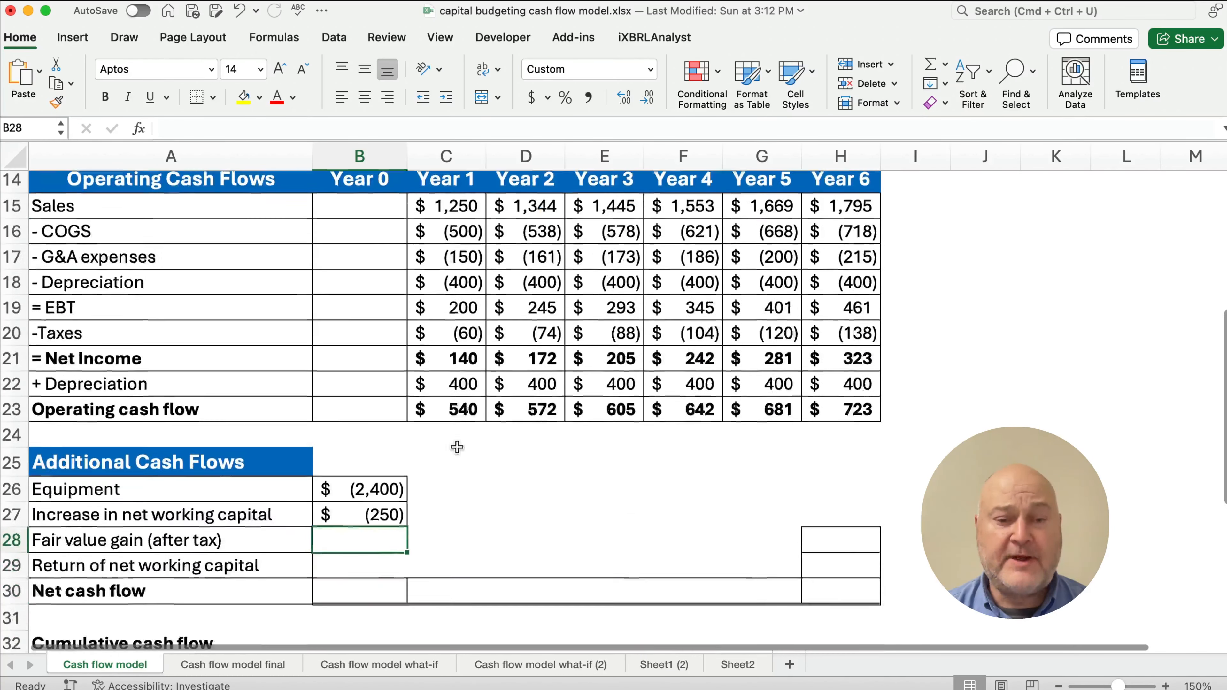
# Try an AutoSum of B23:B29 into the Year 0 net cash flow cell B30, and clear the result
pyautogui.scroll(-1, 458, 447)
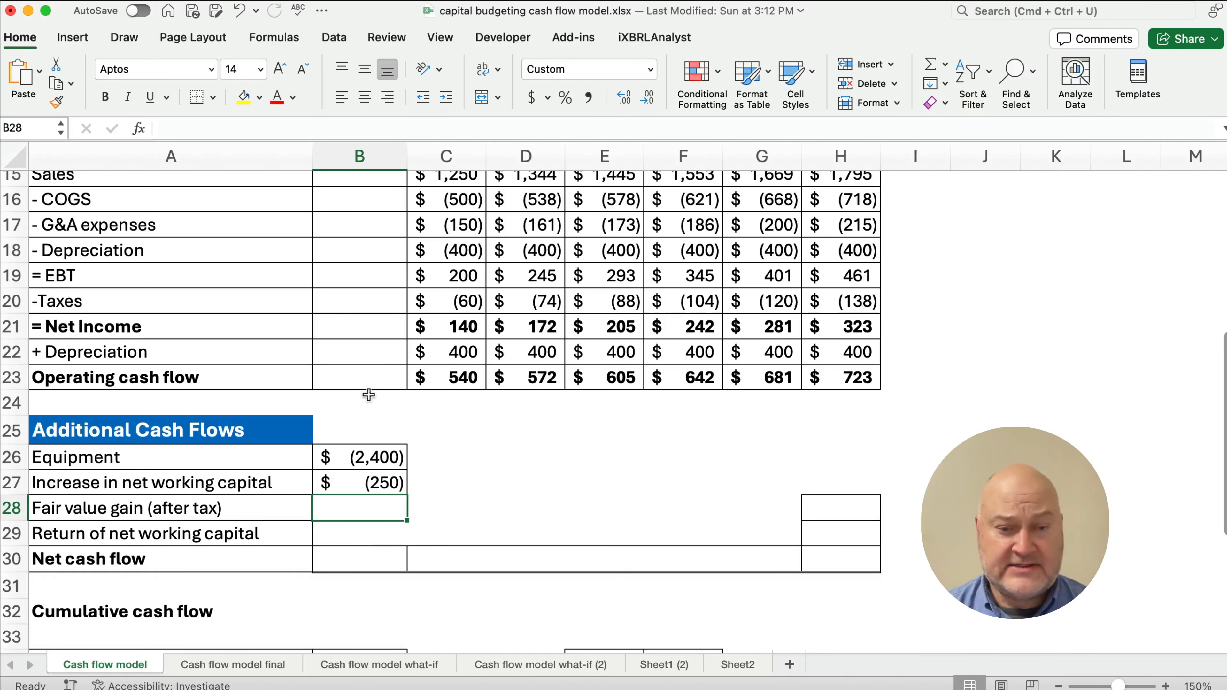
pyautogui.moveTo(364, 378); pyautogui.dragTo(369, 554)
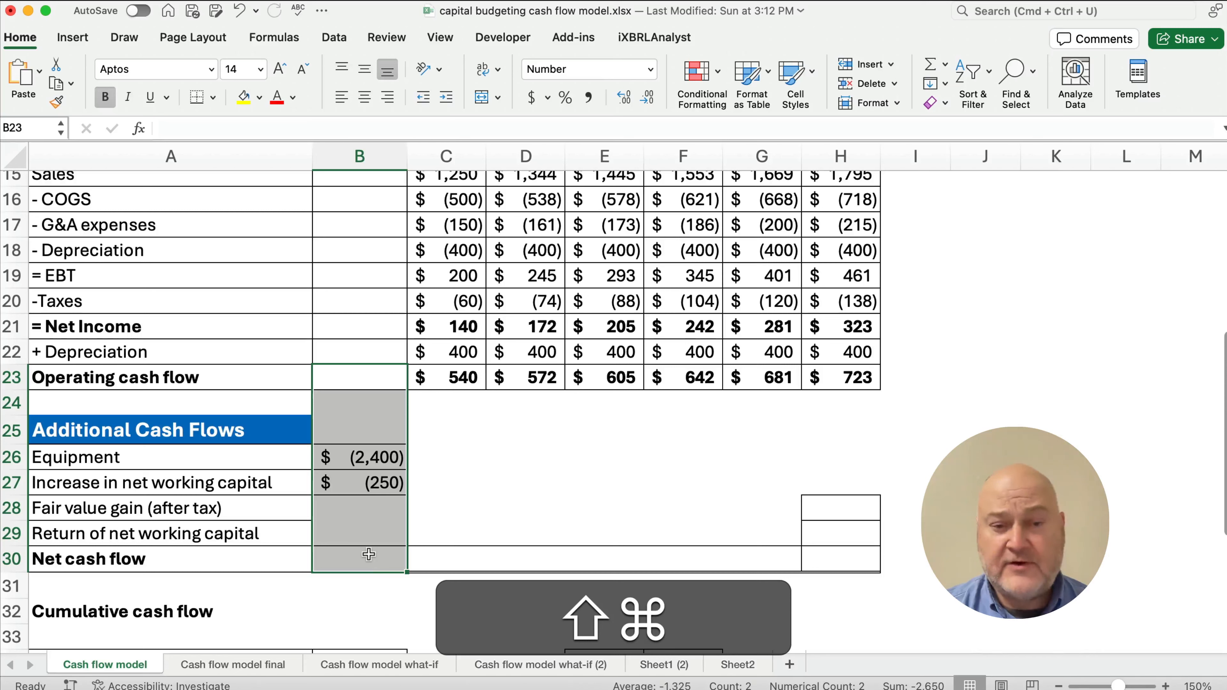
pyautogui.press('shift+super+t')
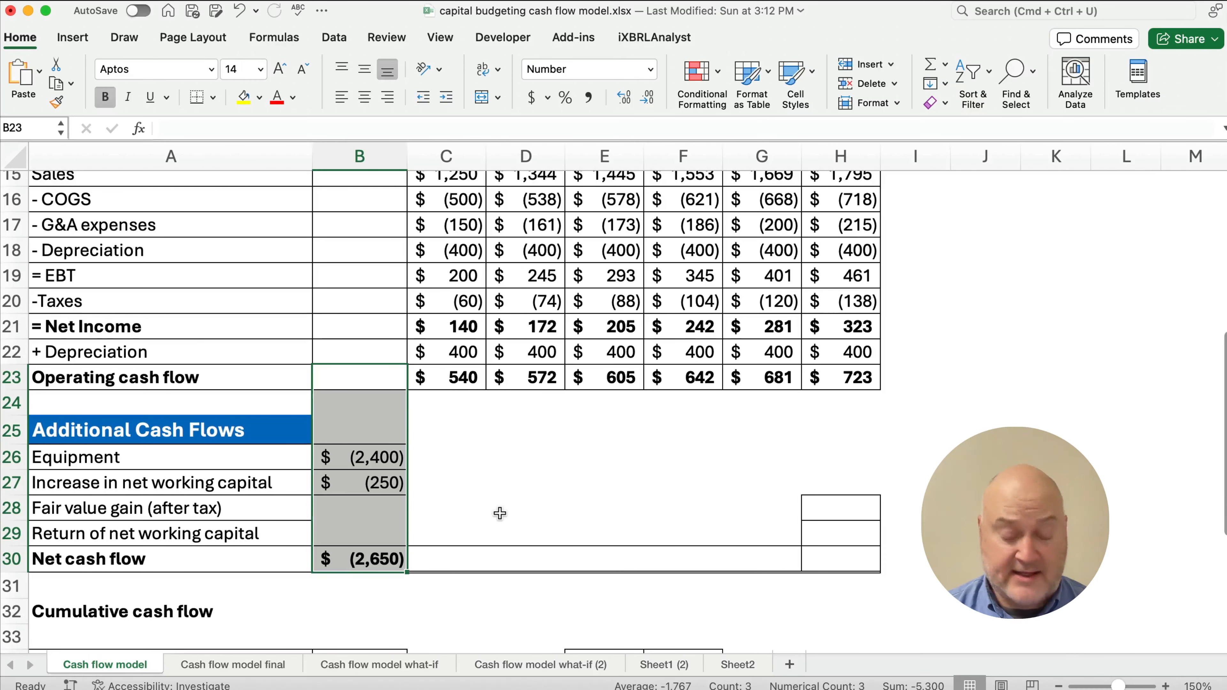
pyautogui.click(389, 560)
pyautogui.press('Delete')
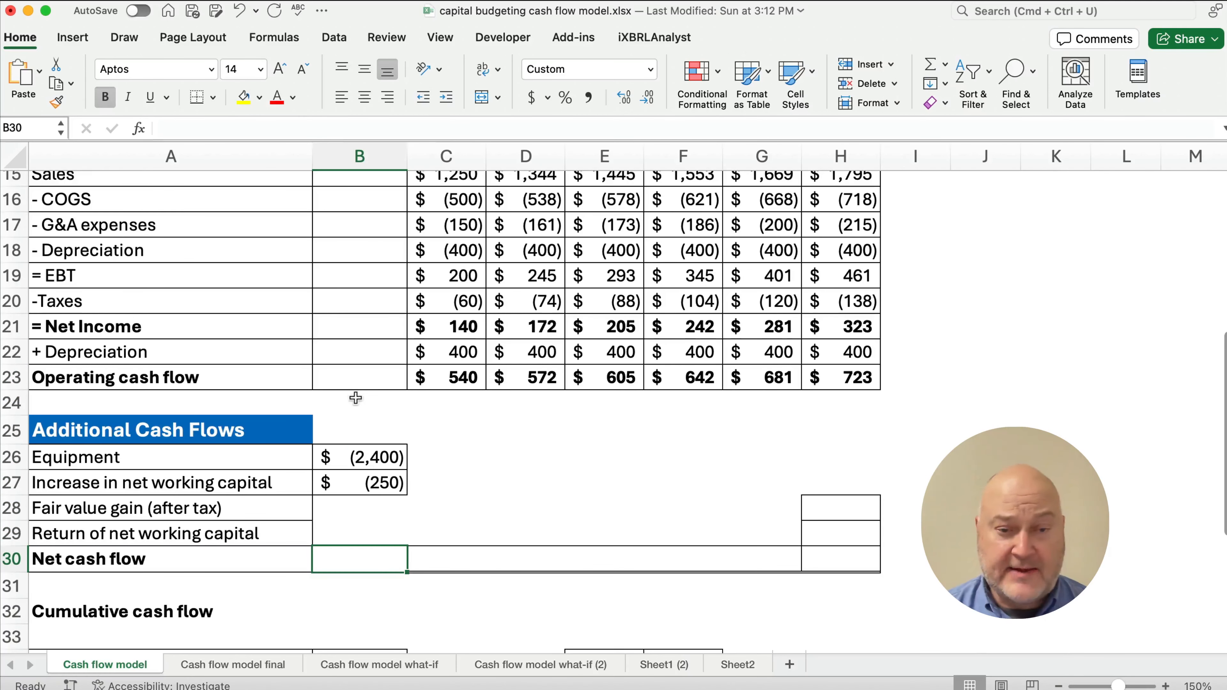
# Total Year 0 net cash flow in B30 again with =SUM(B23:B29), inspect the summed range, and delete the formula
pyautogui.moveTo(356, 381); pyautogui.dragTo(352, 552)
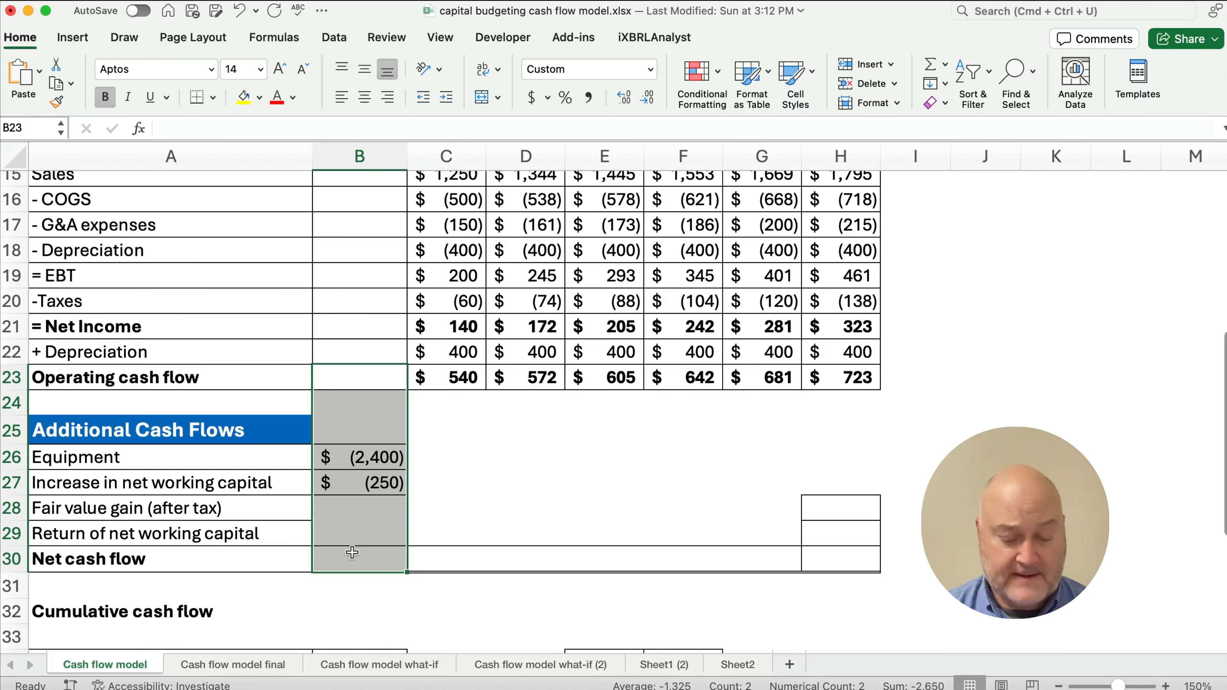
pyautogui.press('super+shift+t')
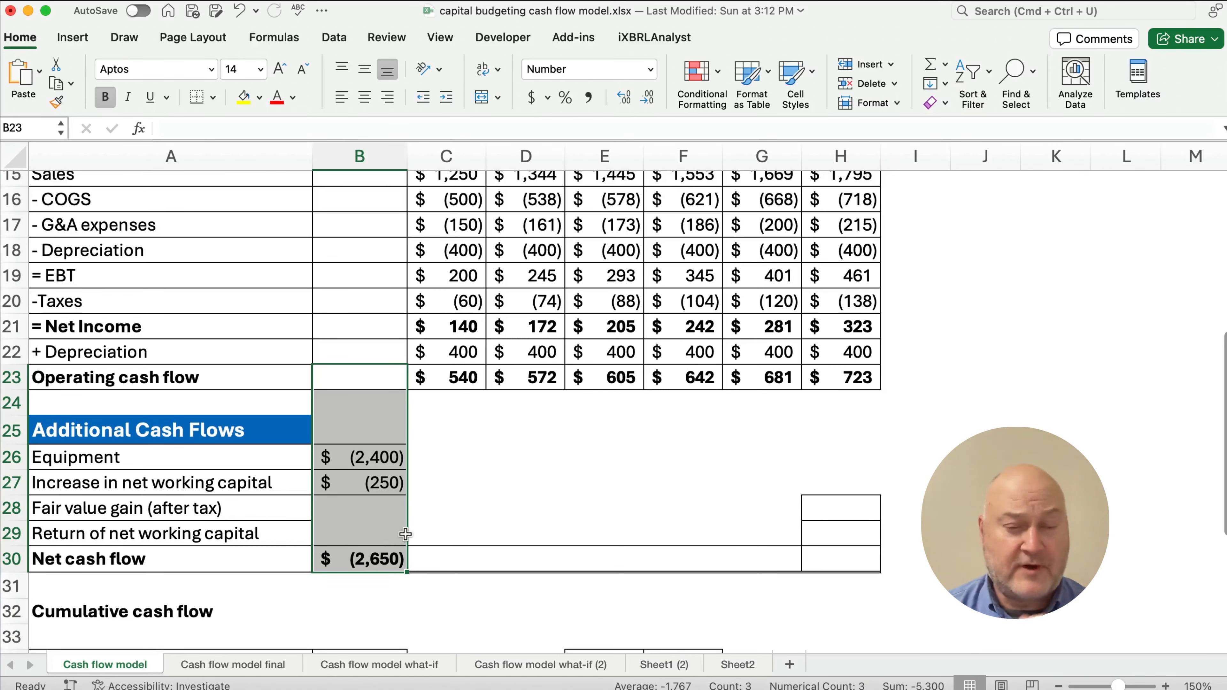
pyautogui.click(394, 562)
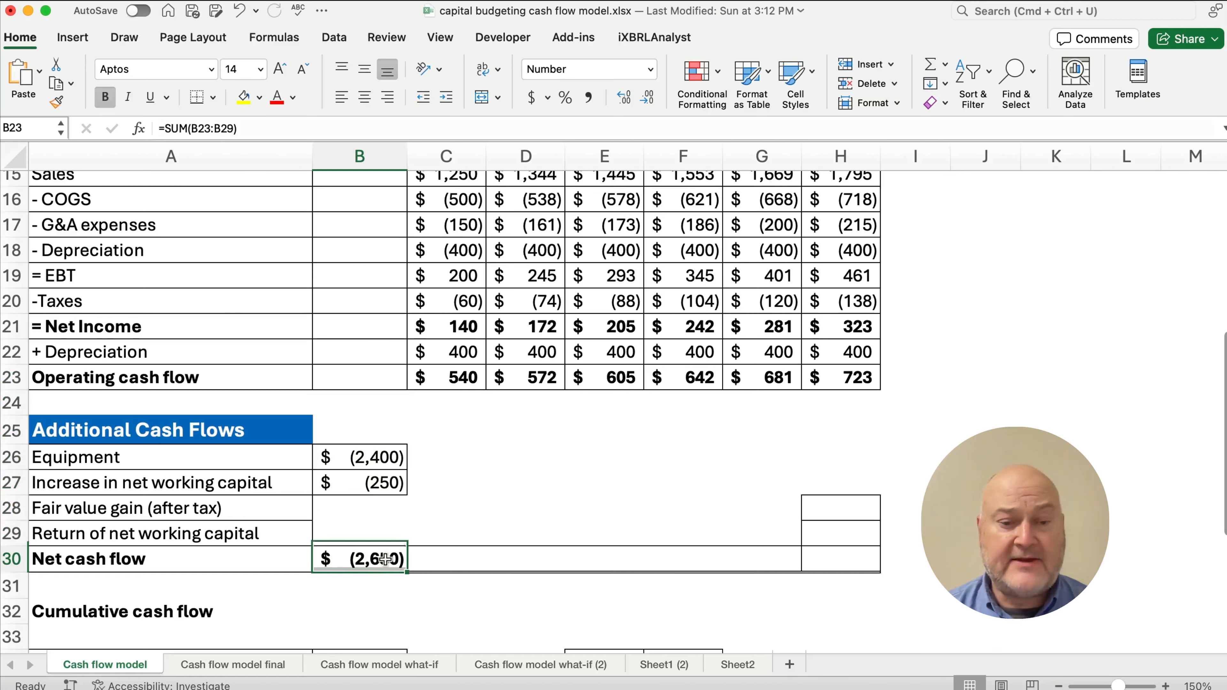
pyautogui.click(201, 134)
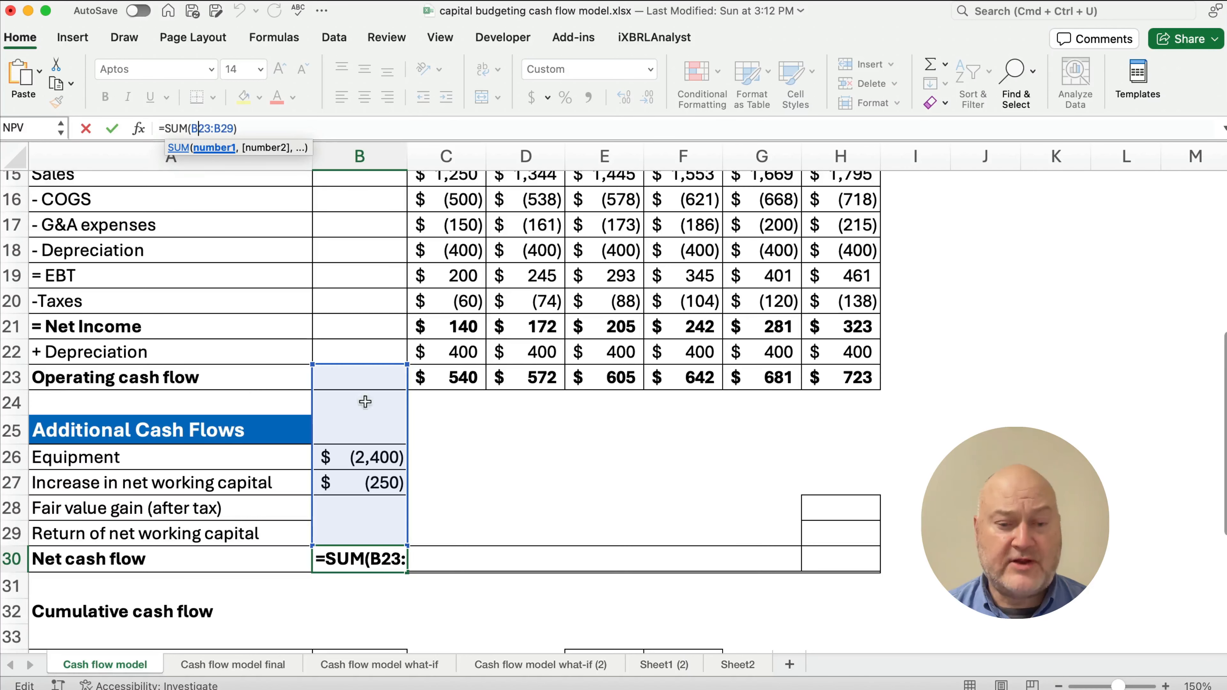
pyautogui.press('Return')
pyautogui.moveTo(346, 558); pyautogui.dragTo(762, 578)
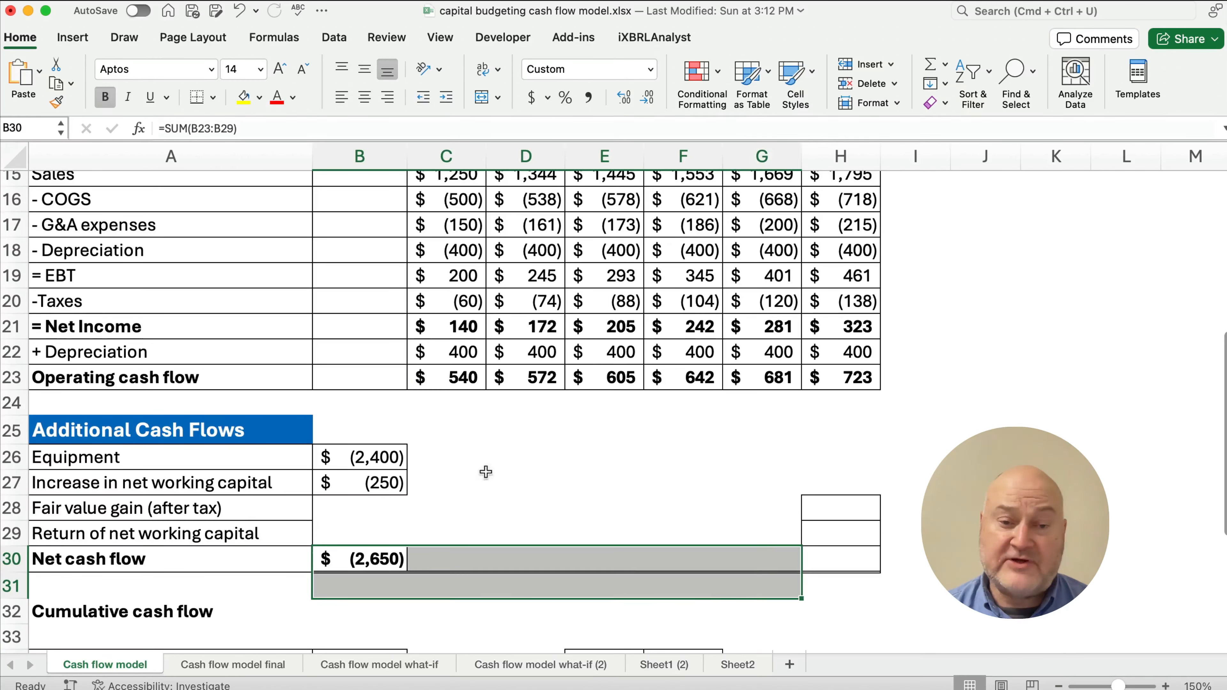
pyautogui.click(364, 378)
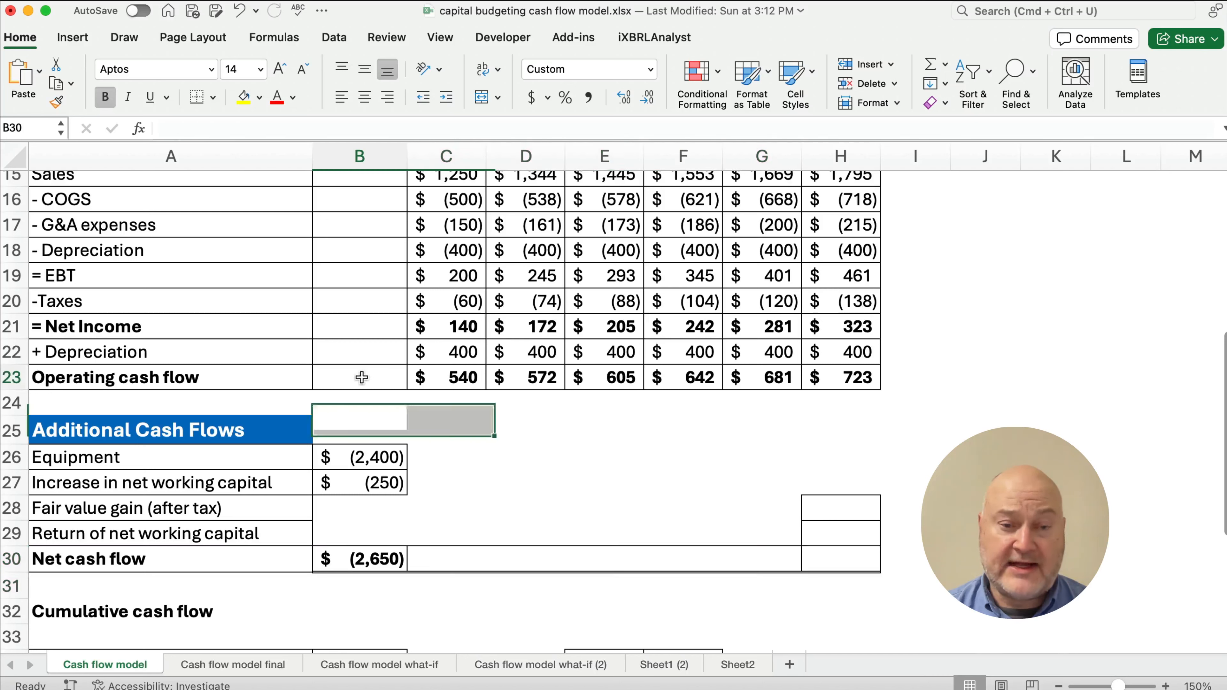
pyautogui.click(368, 557)
pyautogui.press('Delete')
# AutoSum rows 23 to 29 into the net cash flow row B30:H30 for Years 0 to 6, and check the formulas
pyautogui.moveTo(368, 378); pyautogui.dragTo(823, 556)
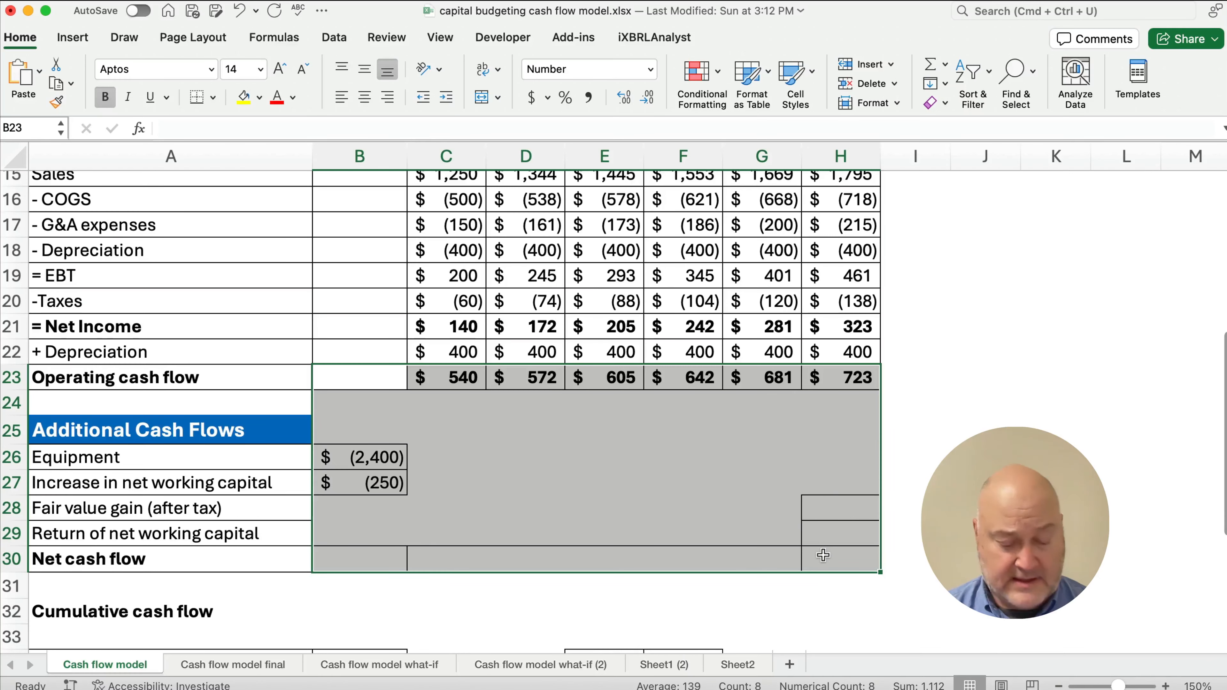
pyautogui.press('super+shift+t')
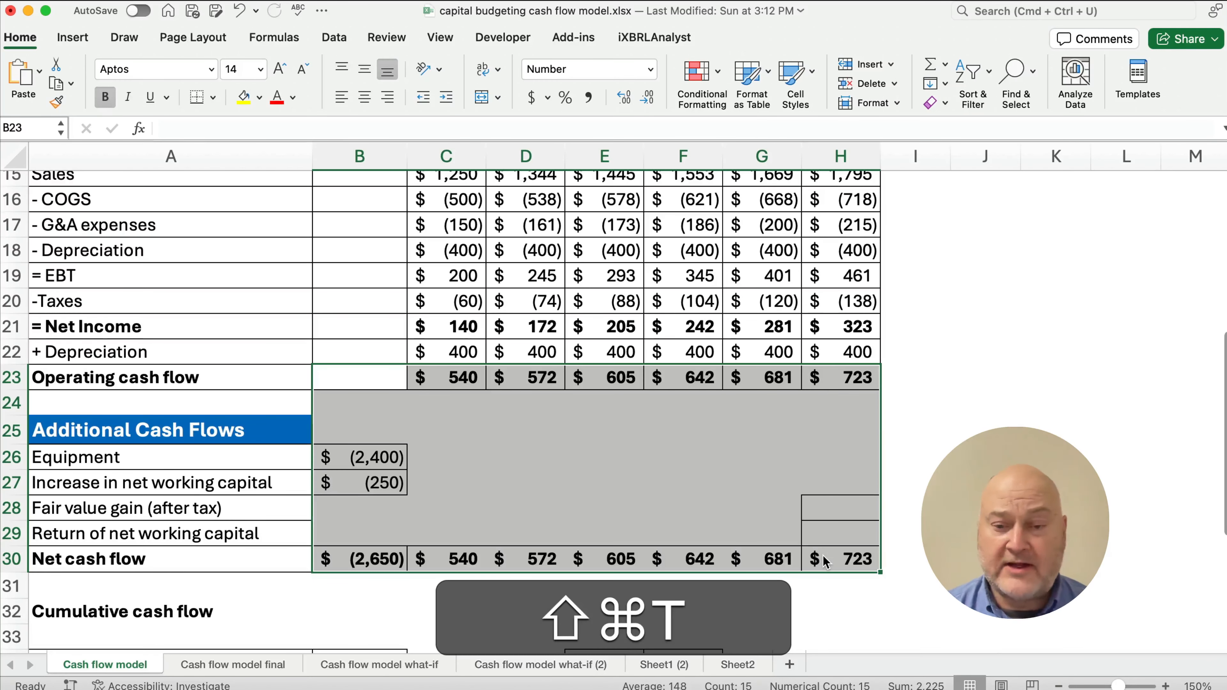
pyautogui.click(788, 586)
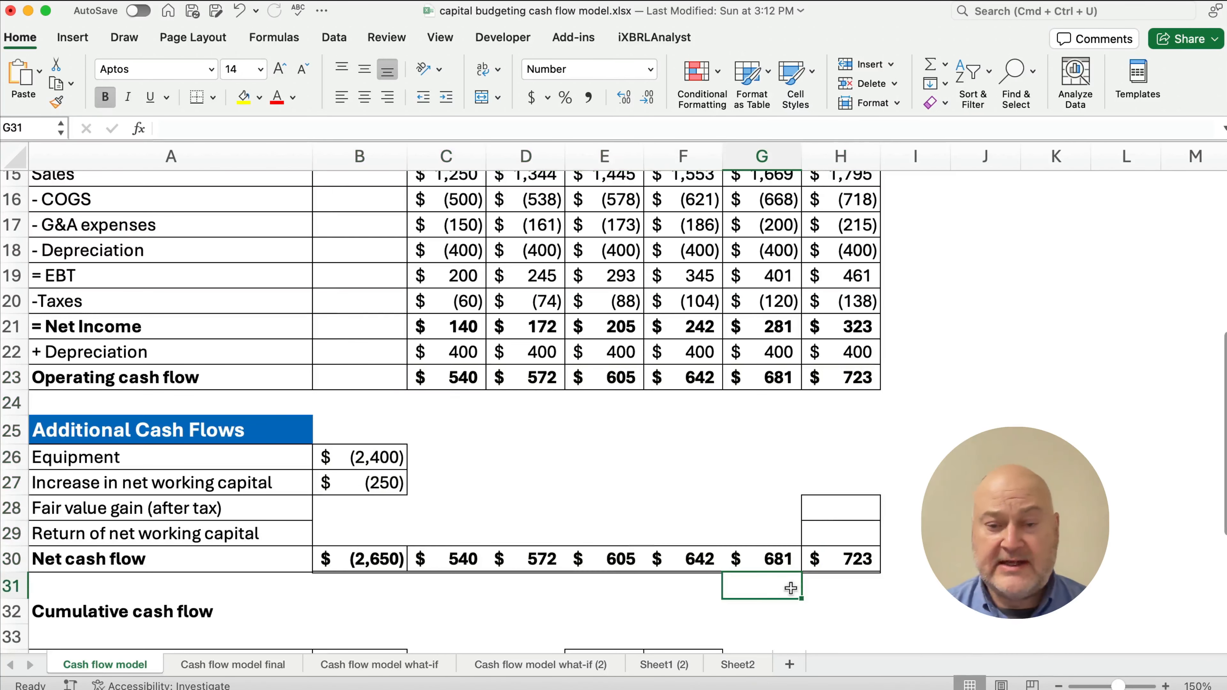
pyautogui.click(392, 561)
pyautogui.click(212, 129)
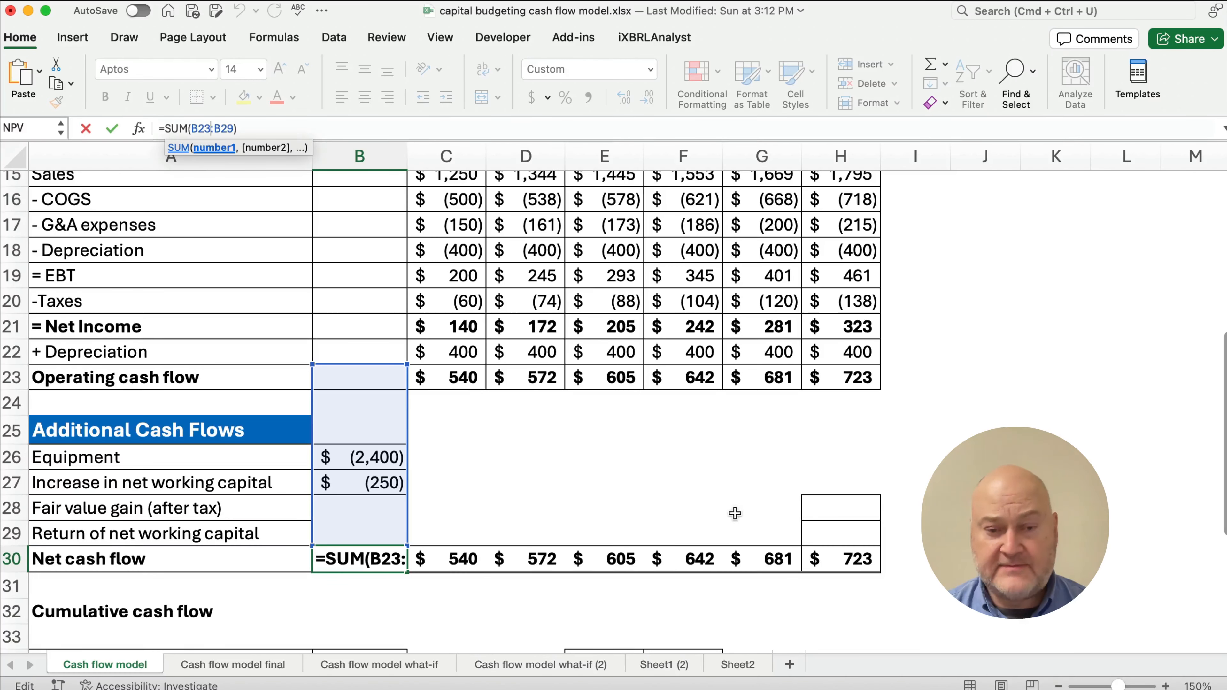
pyautogui.click(854, 560)
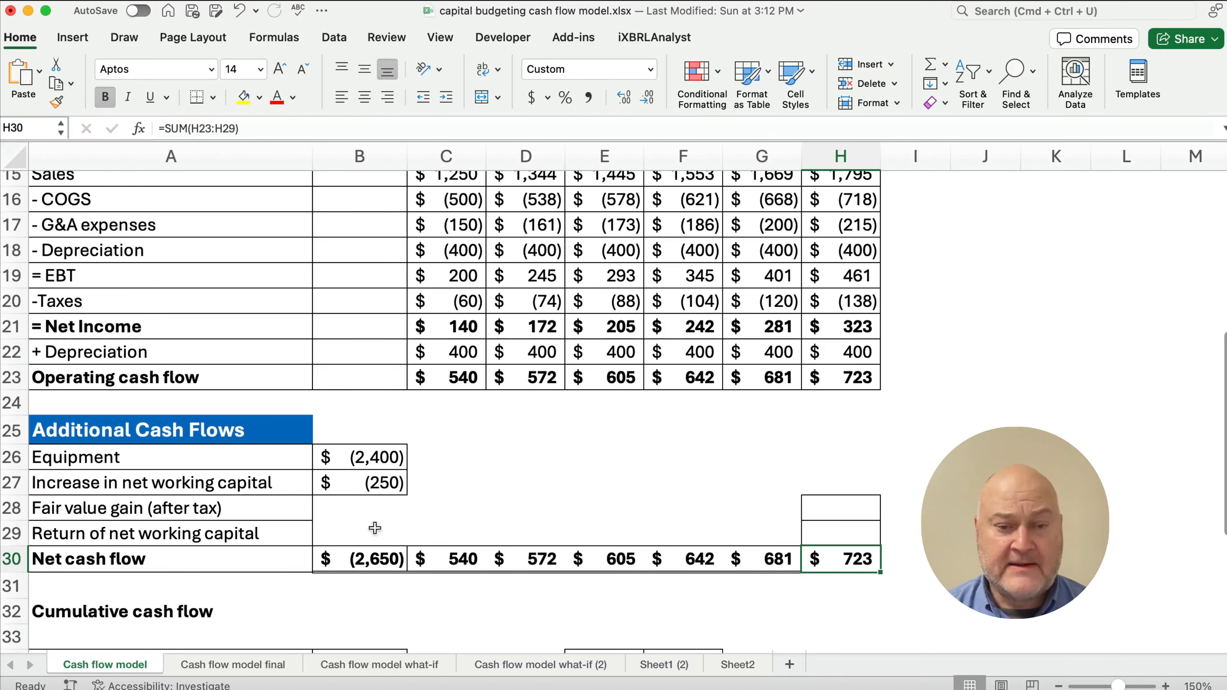
pyautogui.click(442, 563)
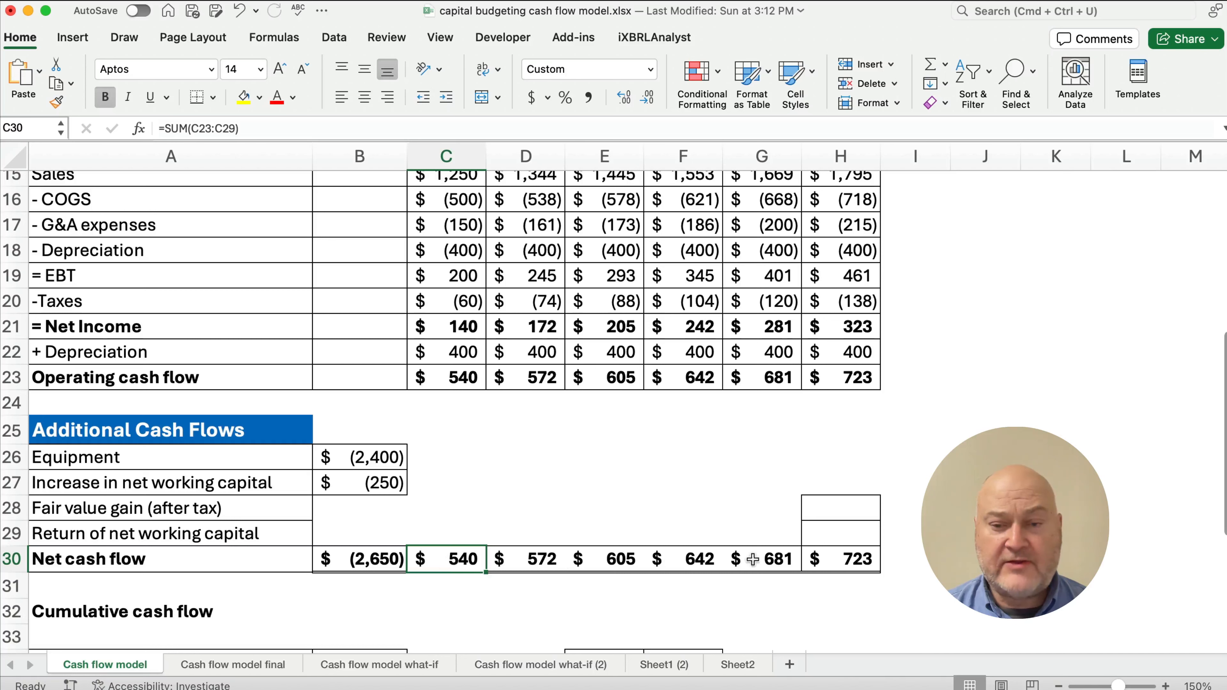
pyautogui.click(764, 559)
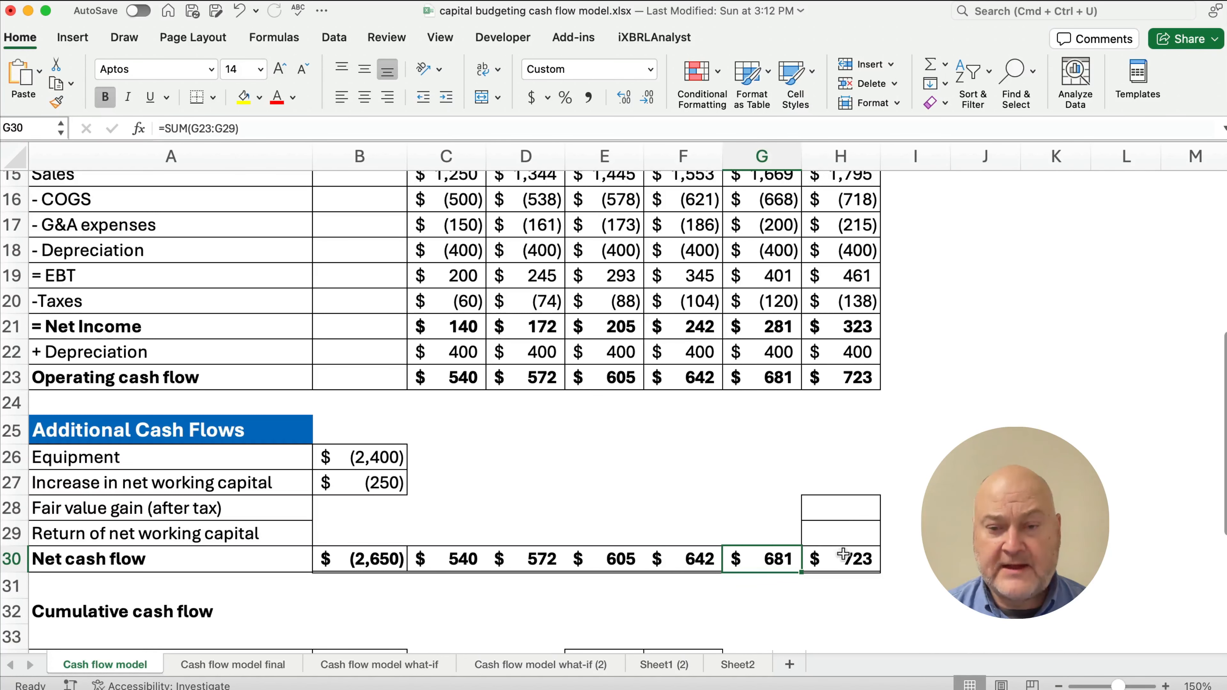
# Calculate the Year 6 after-tax fair value gain in H28 from the equipment fair value and tax rate with =B12*(1-B10)
pyautogui.click(843, 516)
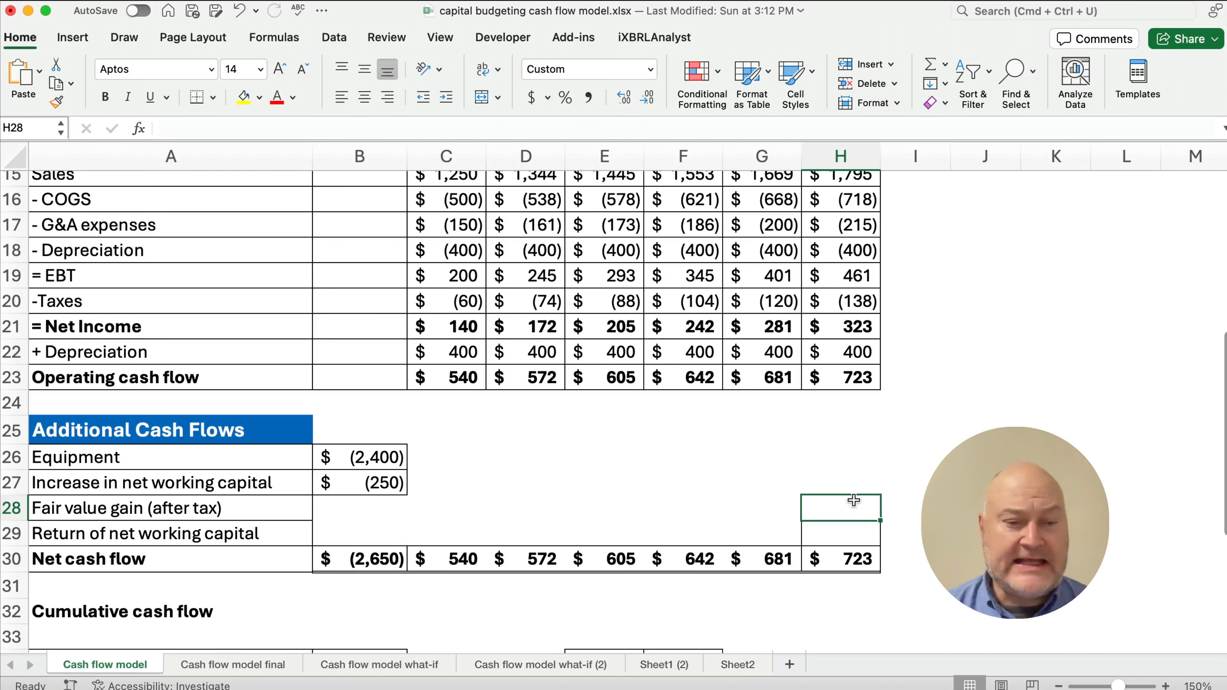
pyautogui.scroll(5, 488, 474)
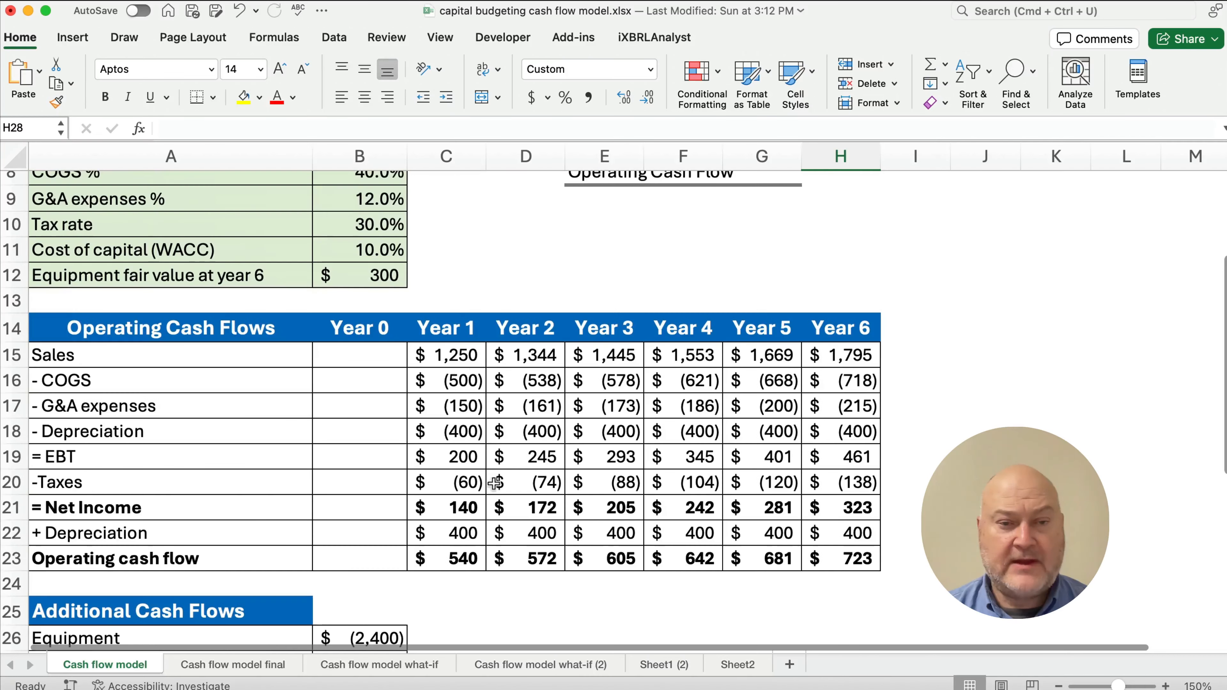
pyautogui.click(319, 276)
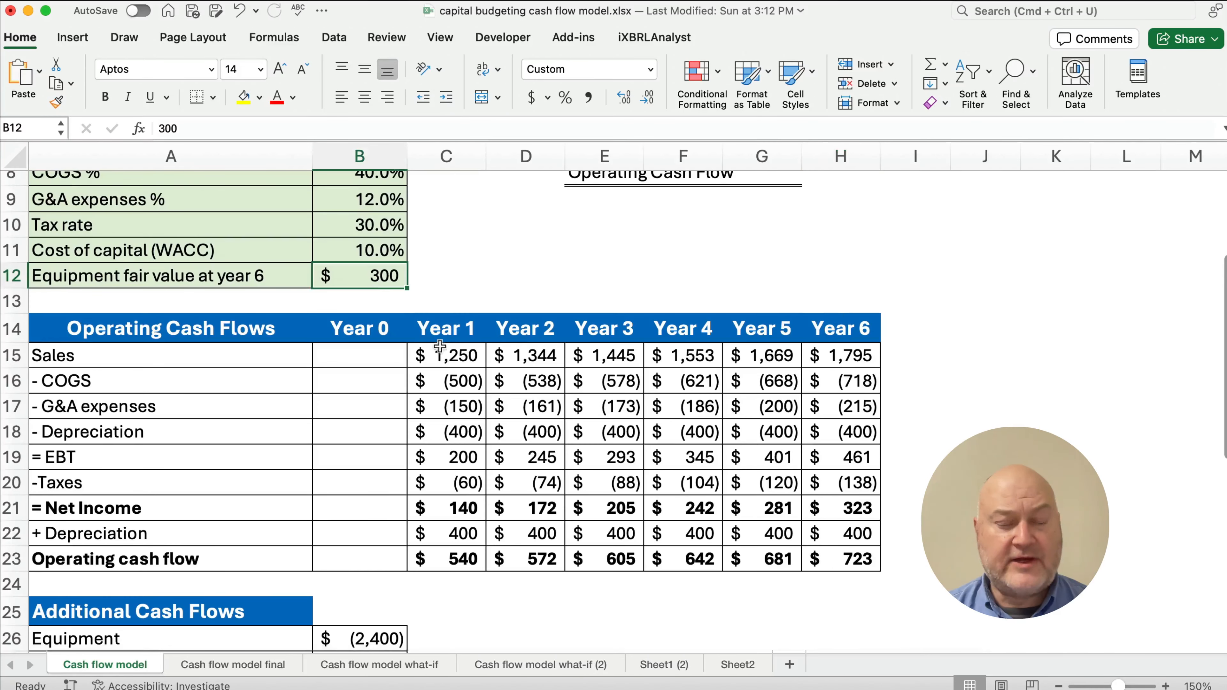
pyautogui.scroll(-3, 531, 411)
pyautogui.scroll(-5, 639, 468)
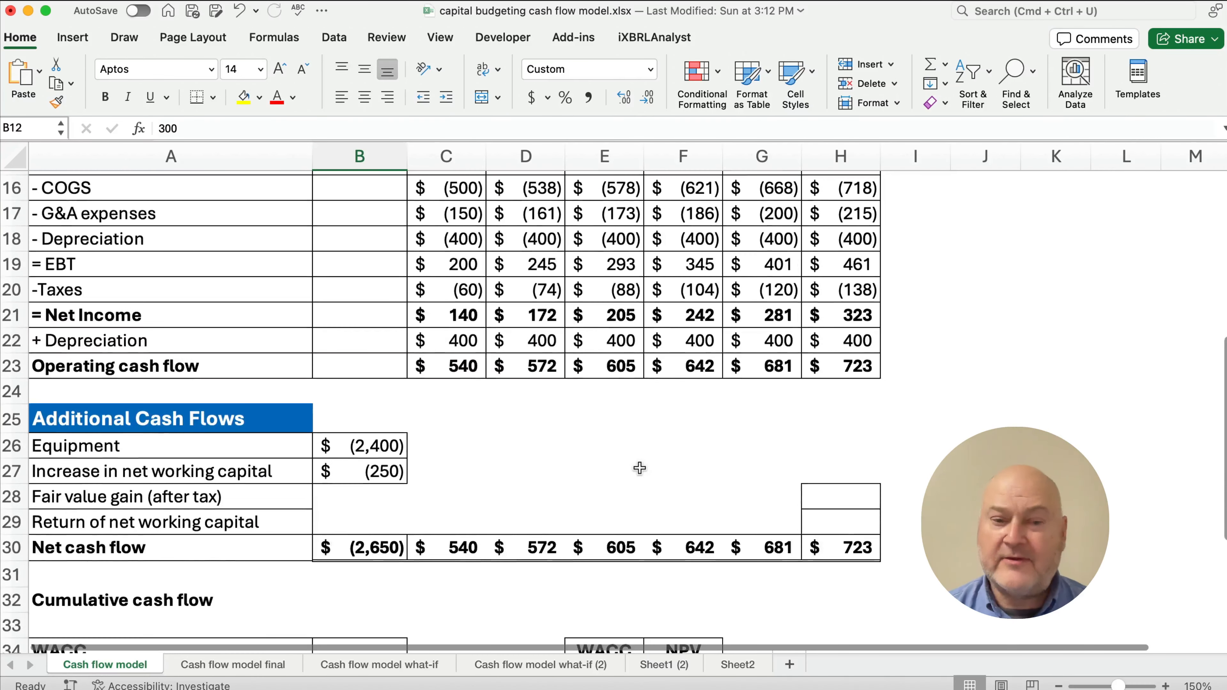
pyautogui.click(811, 492)
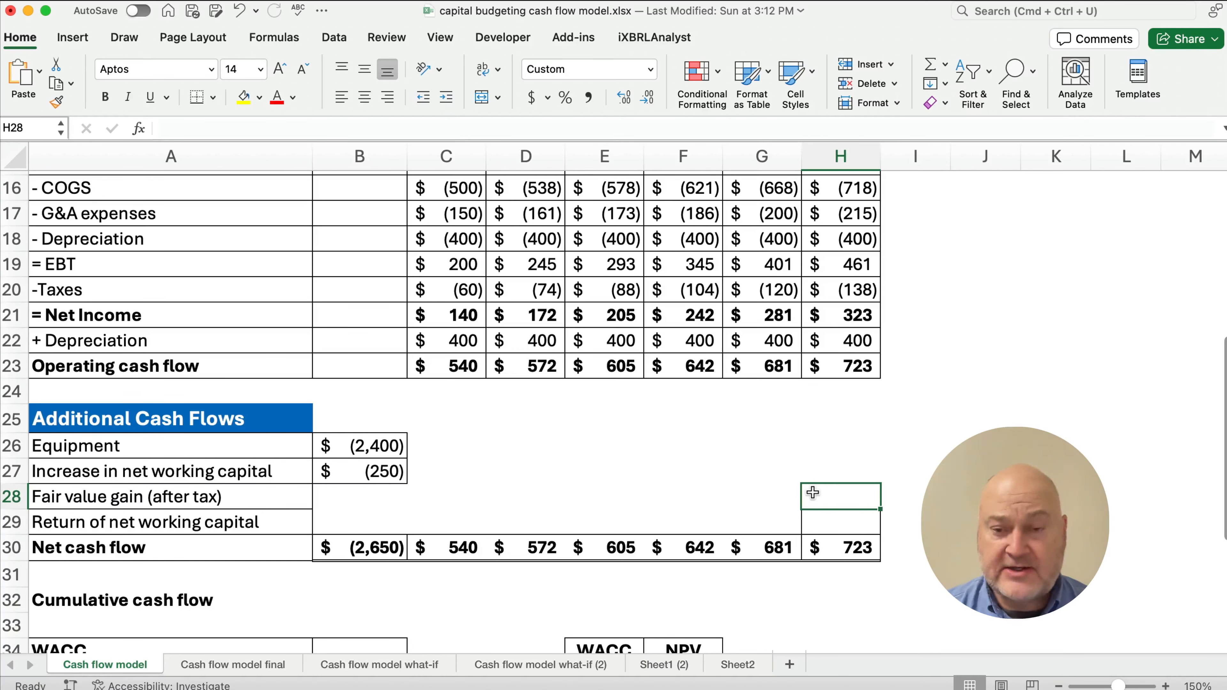
pyautogui.write('=')
pyautogui.scroll(6, 725, 484)
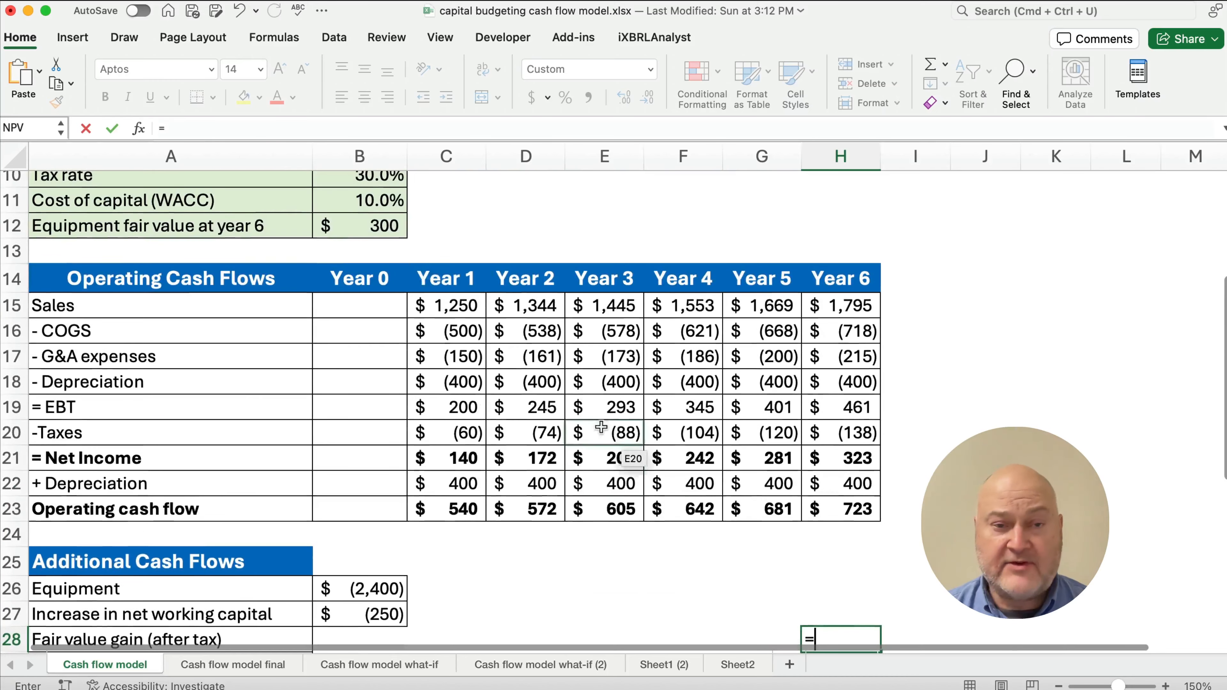
pyautogui.click(384, 231)
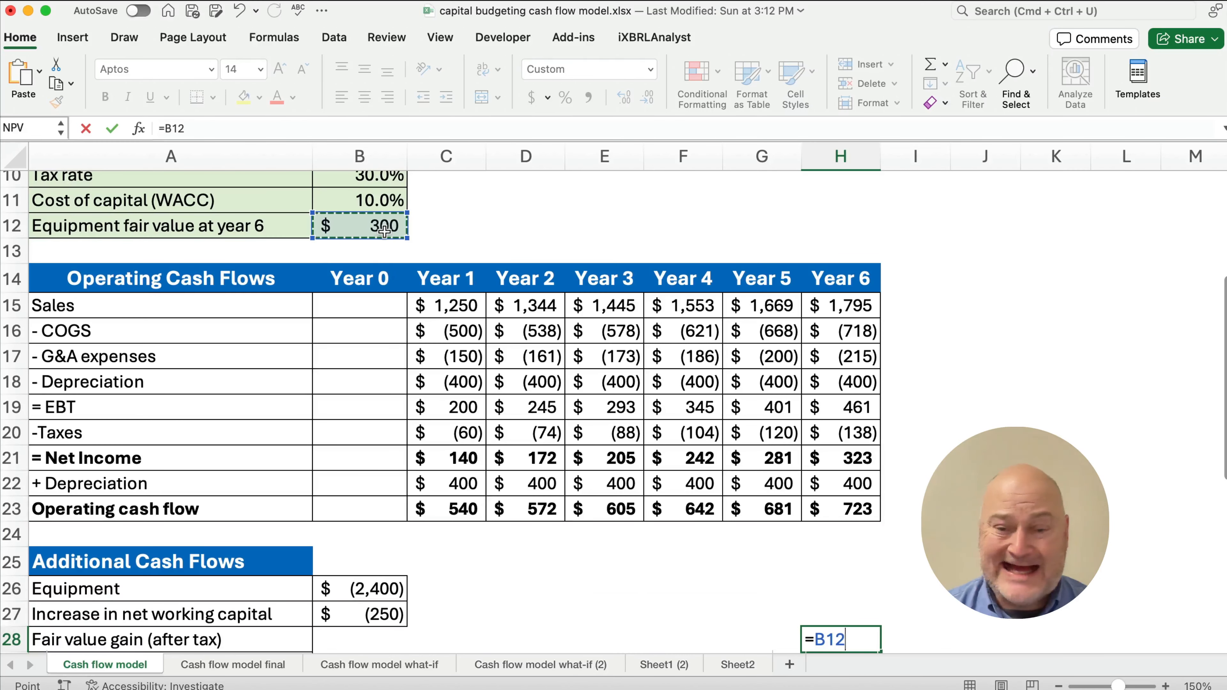
pyautogui.write('*(')
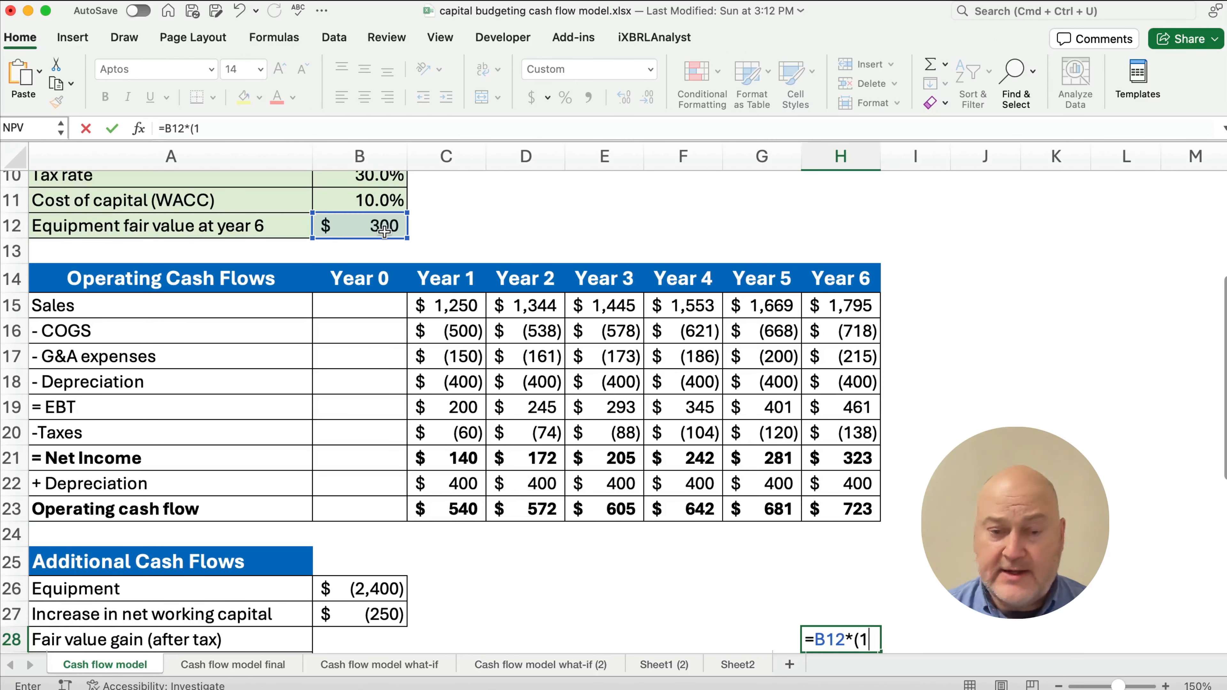
pyautogui.write('1-')
pyautogui.scroll(2, 384, 231)
pyautogui.click(377, 212)
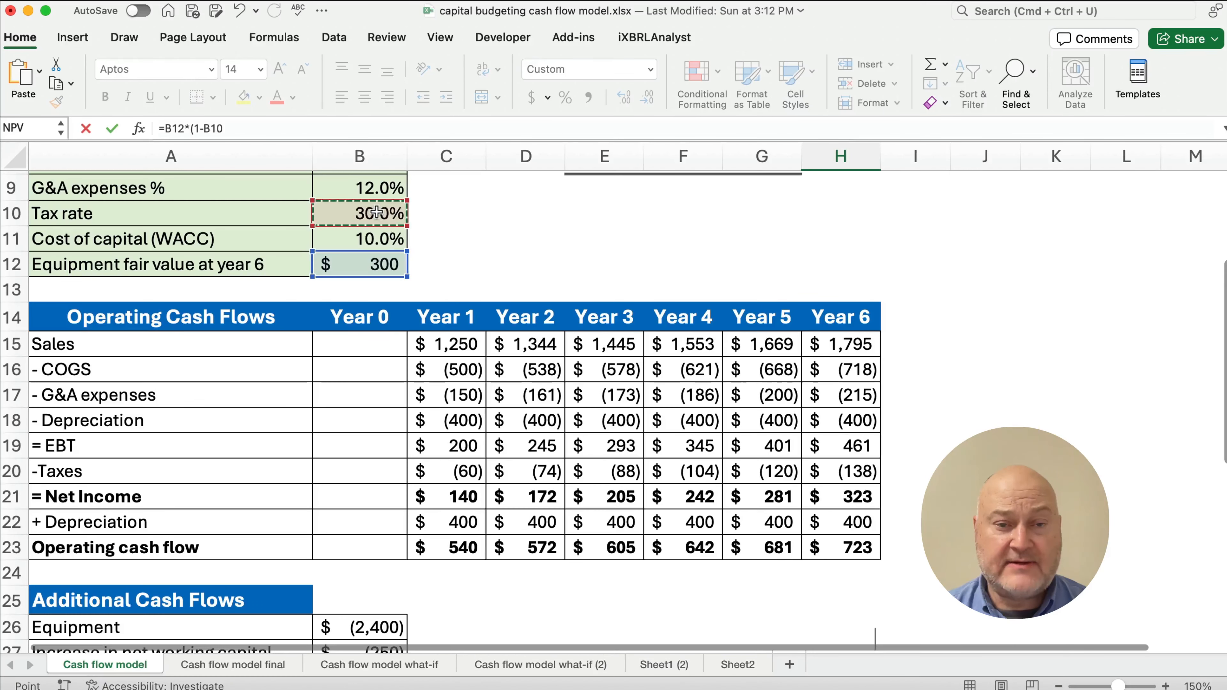
pyautogui.write(')')
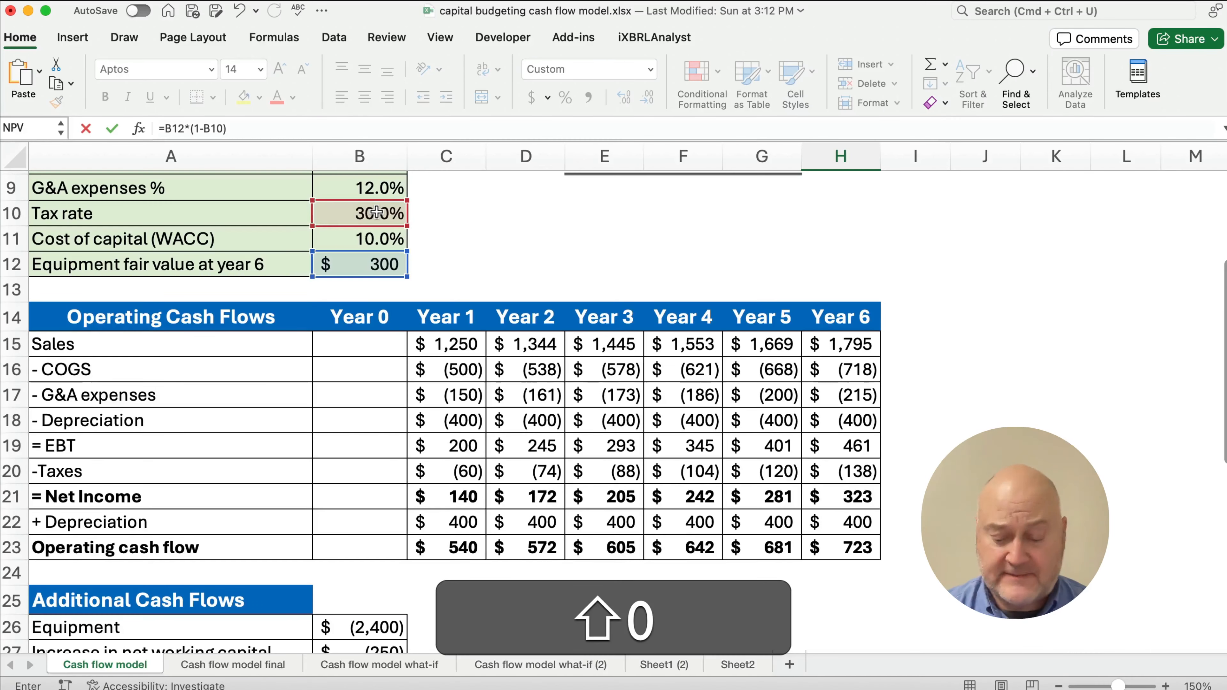
pyautogui.press('Return')
# Link the Year 6 return of net working capital in H29 to the increase in net working capital assumption with =B5
pyautogui.scroll(-2, 473, 315)
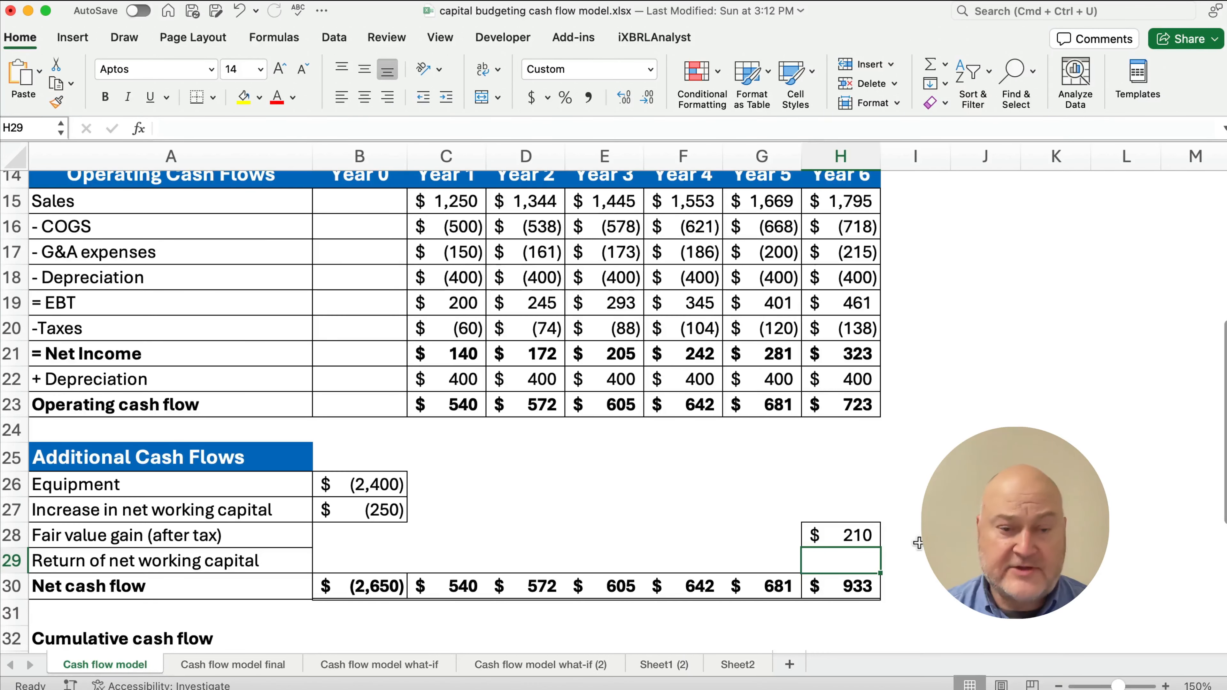
pyautogui.write('=')
pyautogui.scroll(6, 498, 411)
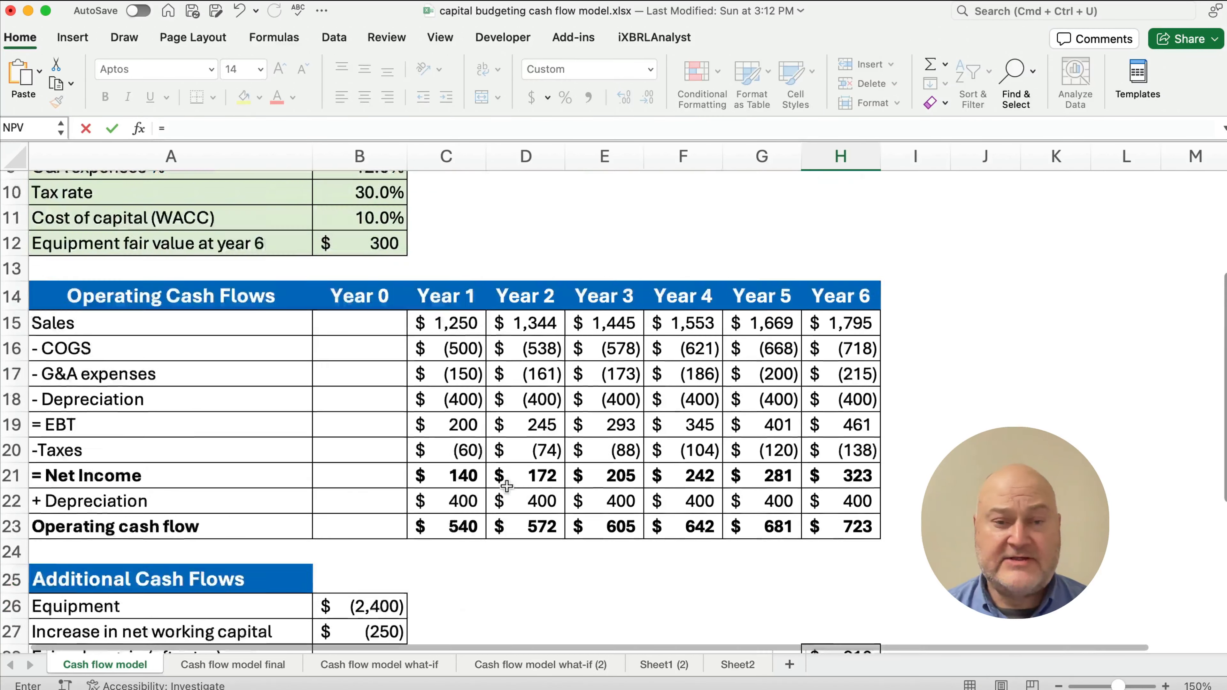
pyautogui.scroll(7, 464, 368)
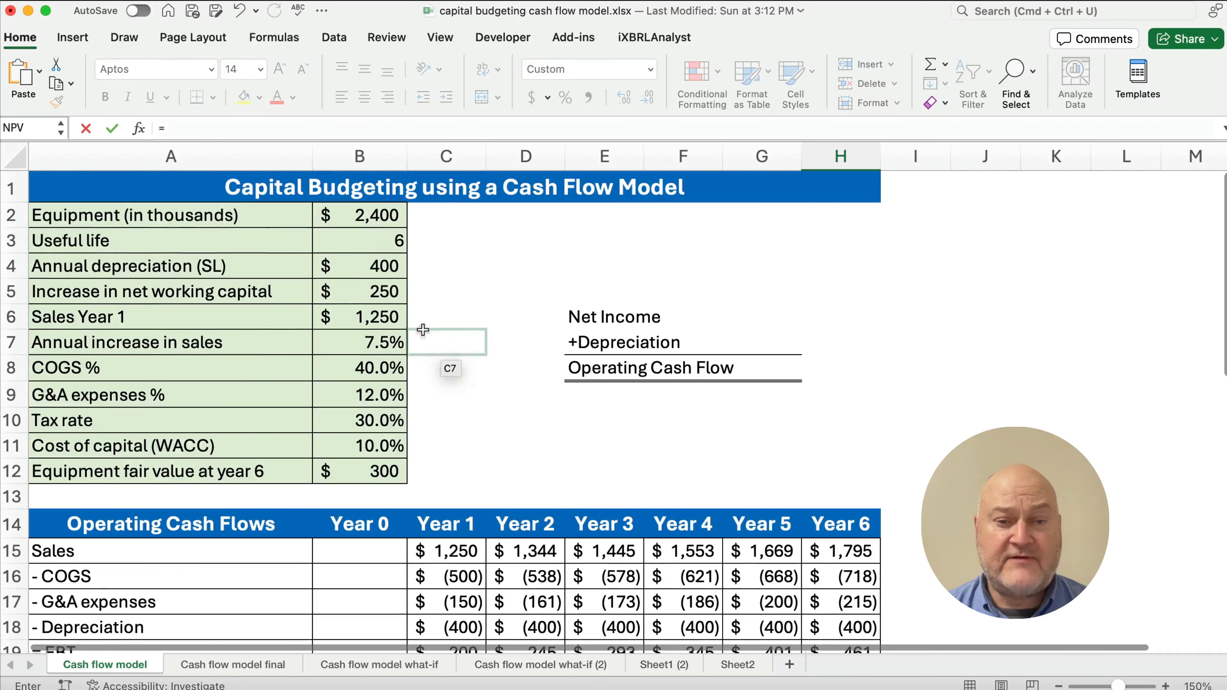
pyautogui.click(376, 291)
pyautogui.press('Return')
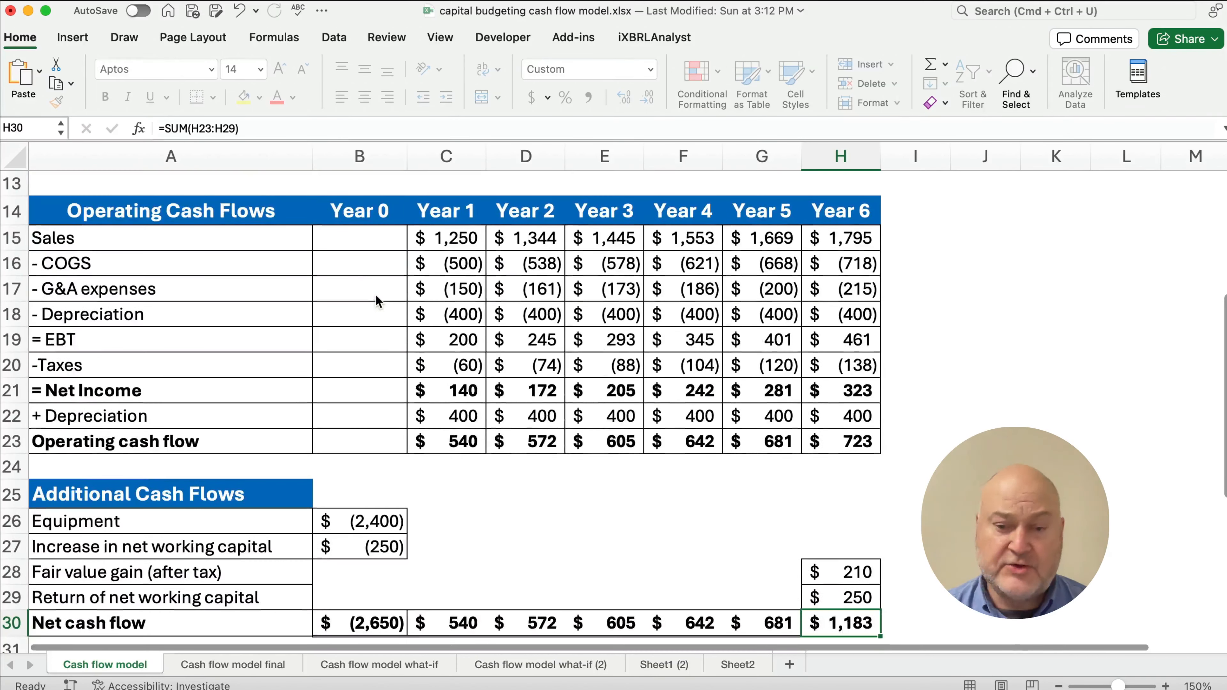
# Review the net cash flow row A30:H30, and link the WACC cell B34 to the cost of capital assumption with =B11
pyautogui.scroll(-11, 437, 345)
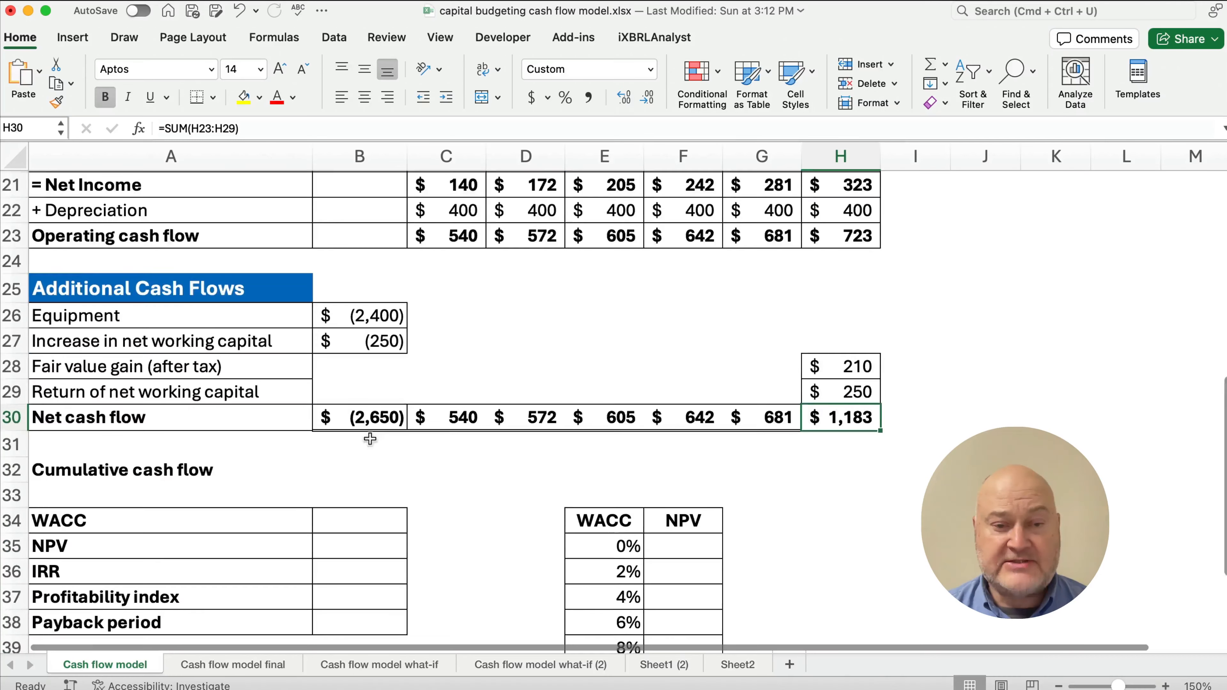
pyautogui.scroll(-1, 405, 439)
pyautogui.scroll(3, 279, 378)
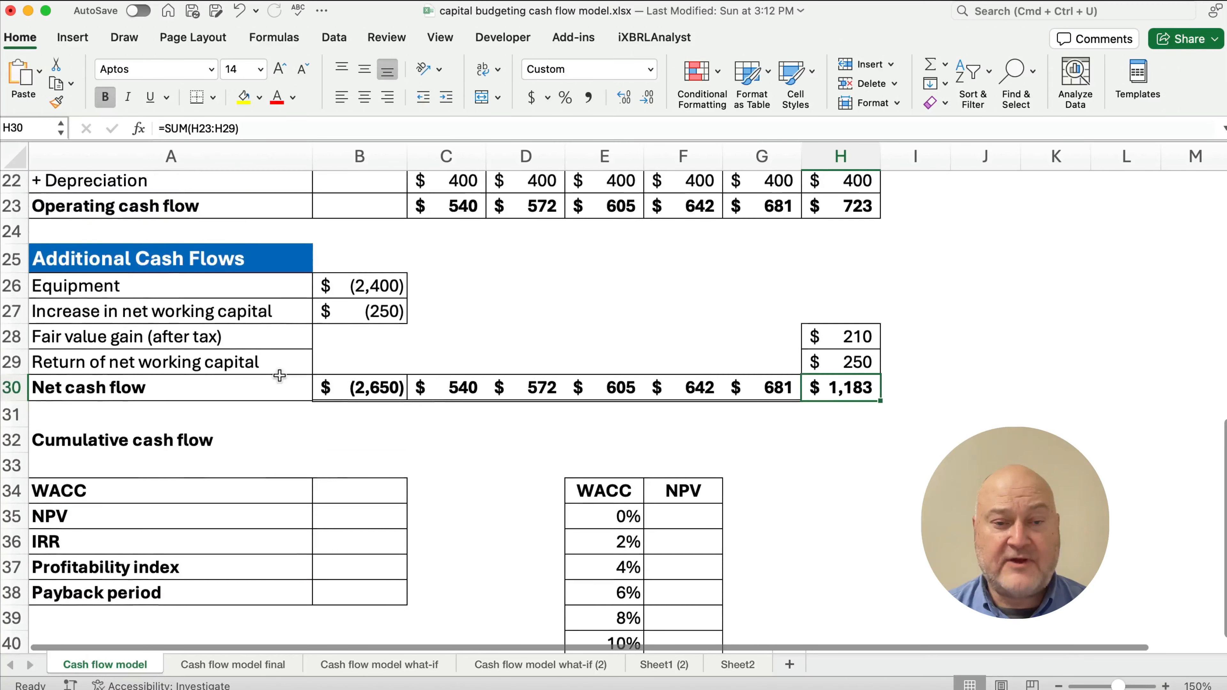
pyautogui.moveTo(110, 388); pyautogui.dragTo(842, 382)
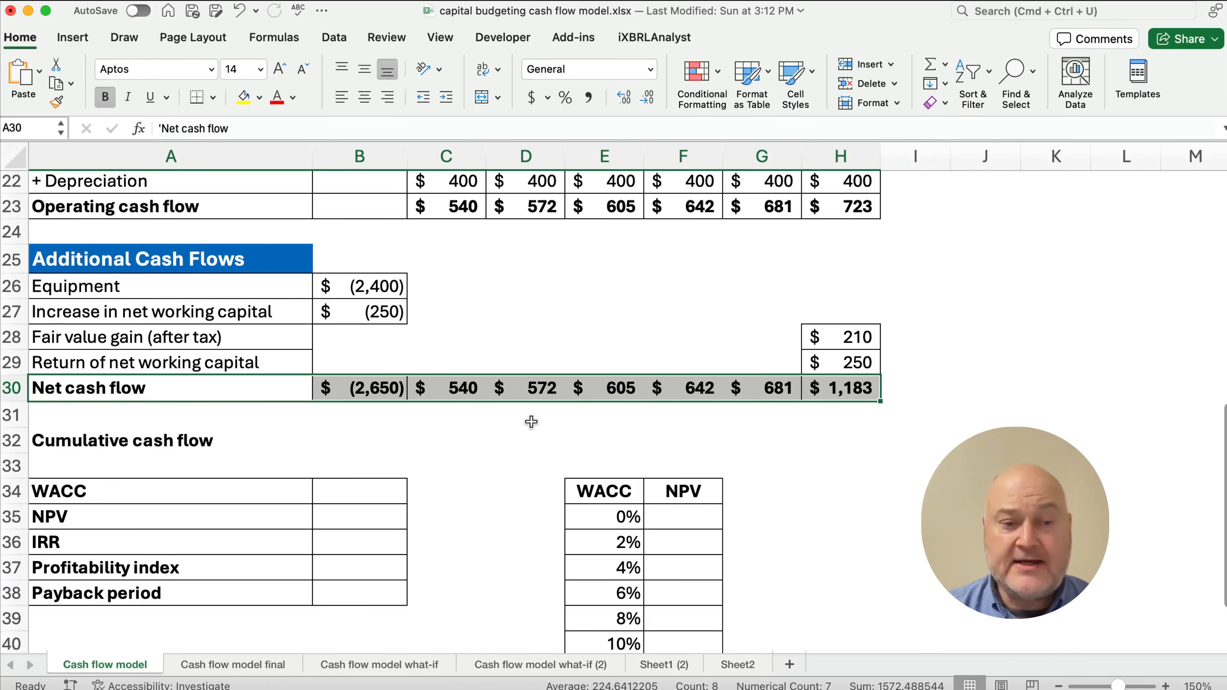
pyautogui.scroll(-1, 503, 425)
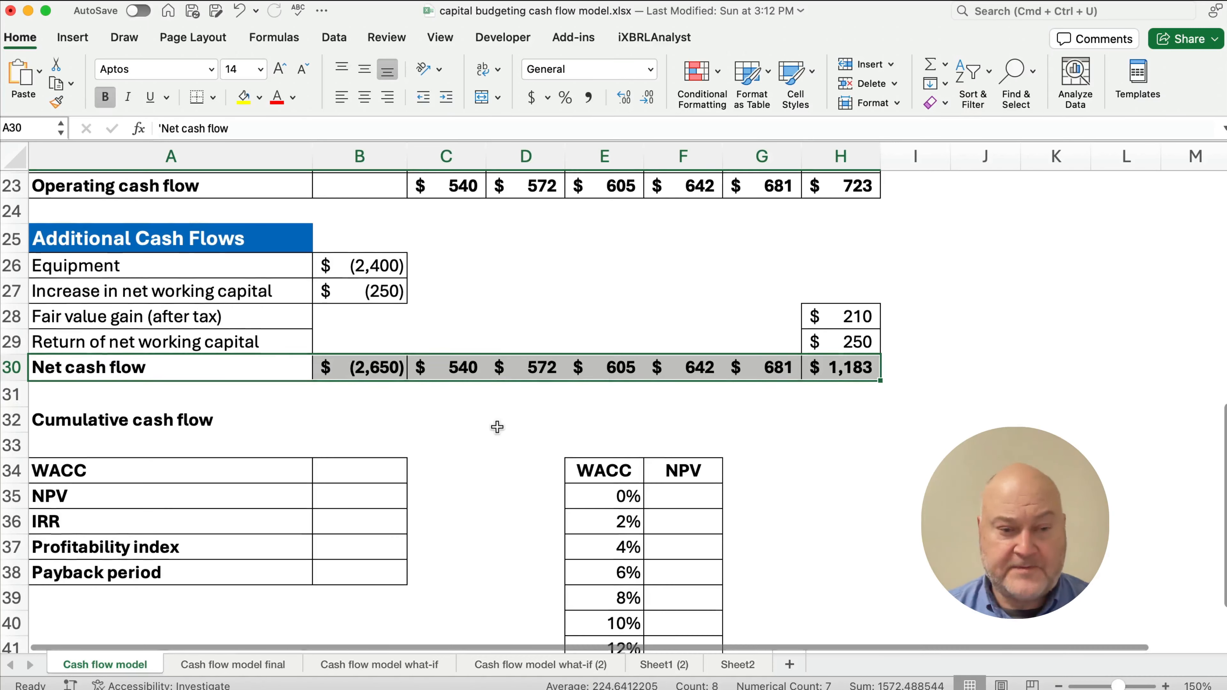
pyautogui.click(398, 465)
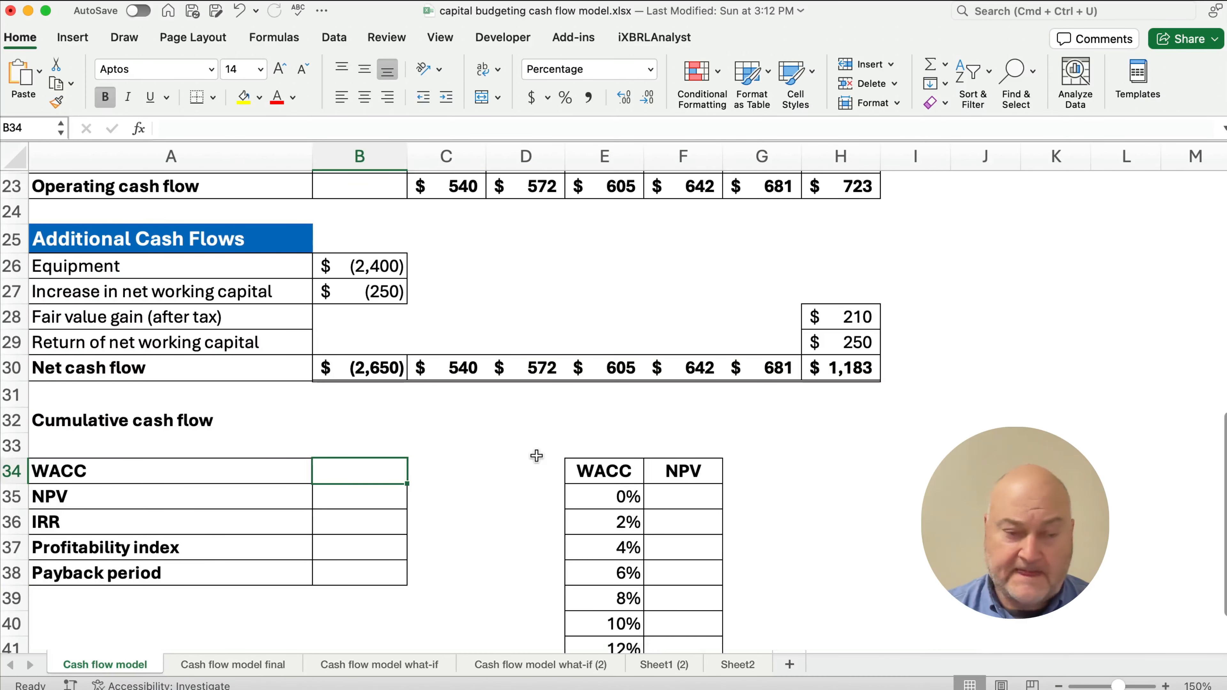
pyautogui.write('=')
pyautogui.scroll(10, 554, 320)
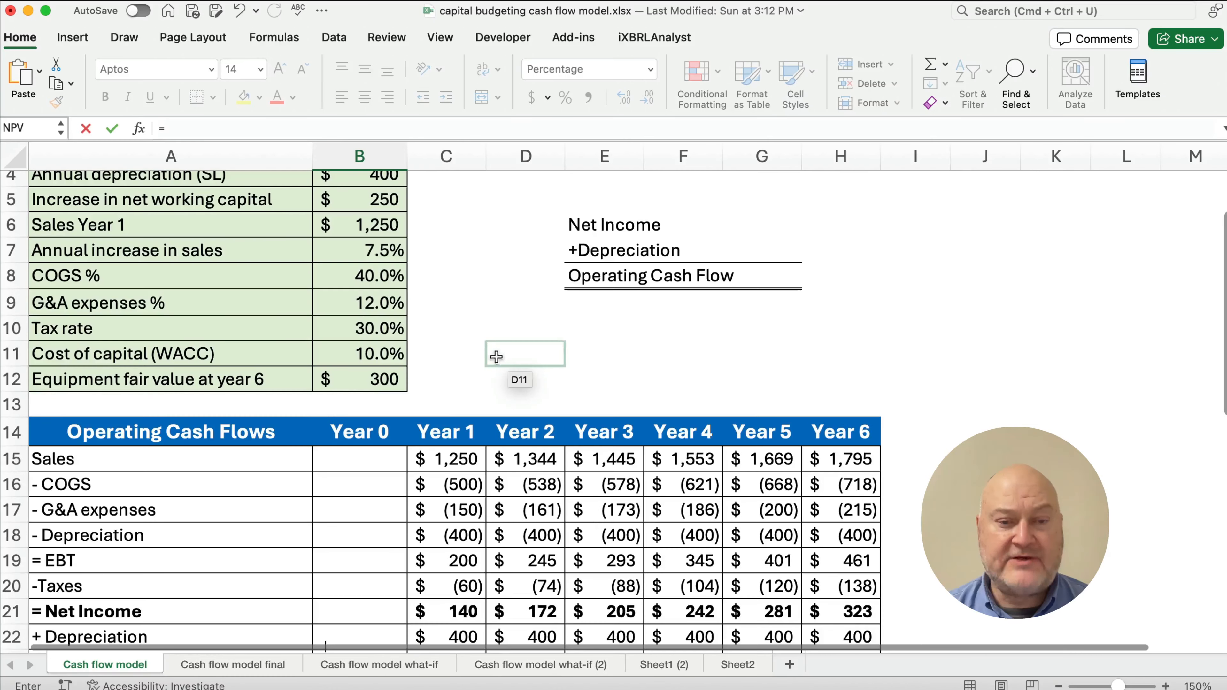
pyautogui.click(376, 352)
pyautogui.press('Return')
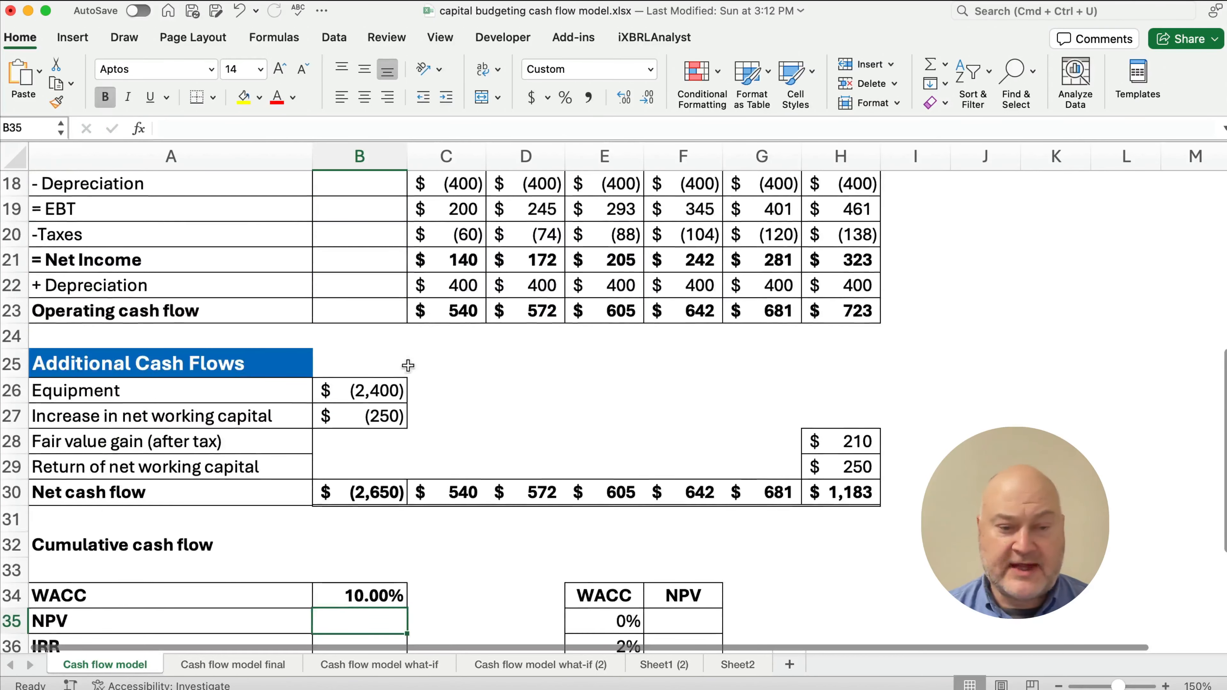
# Insert the NPV function in B35 with B34 as the rate and the Year 1 to 6 net cash flows C30:H30 as the values
pyautogui.scroll(-4, 410, 378)
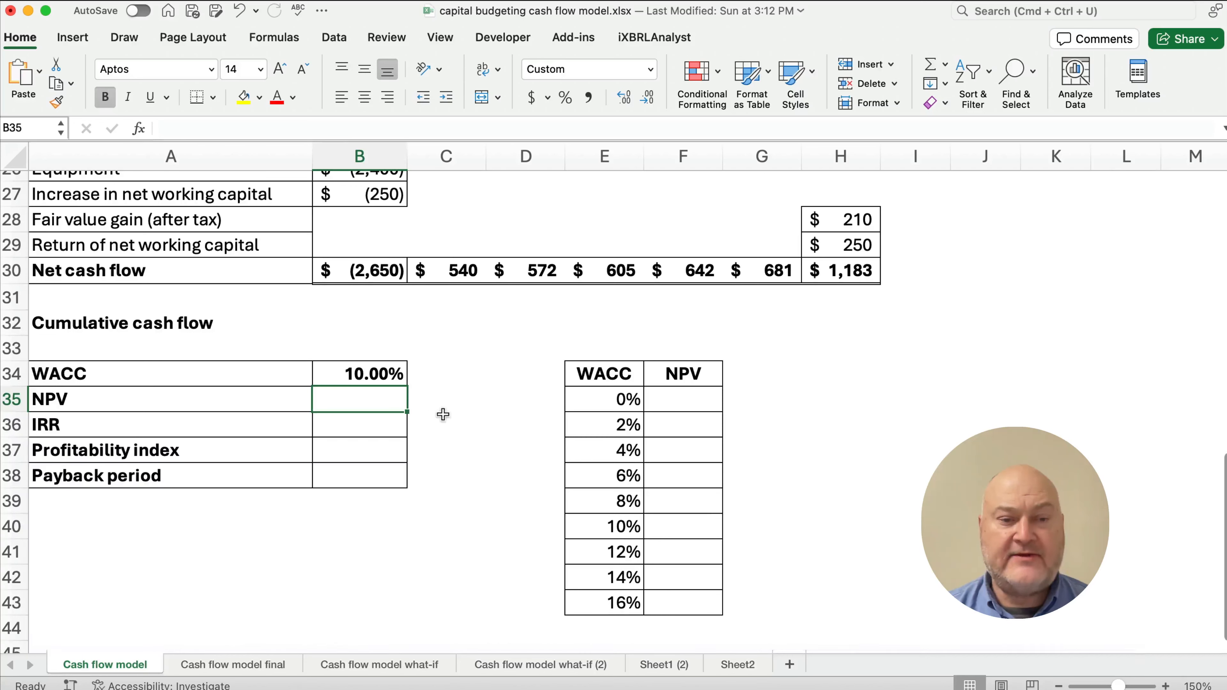
pyautogui.scroll(-1, 432, 403)
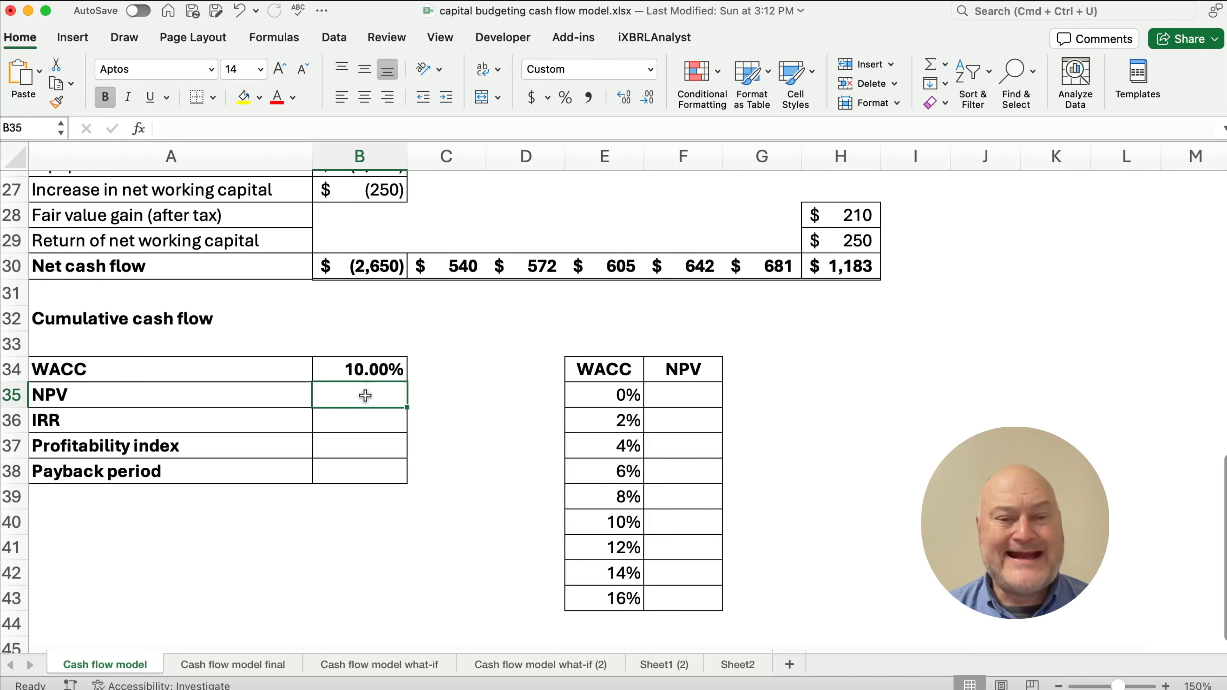
pyautogui.click(371, 267)
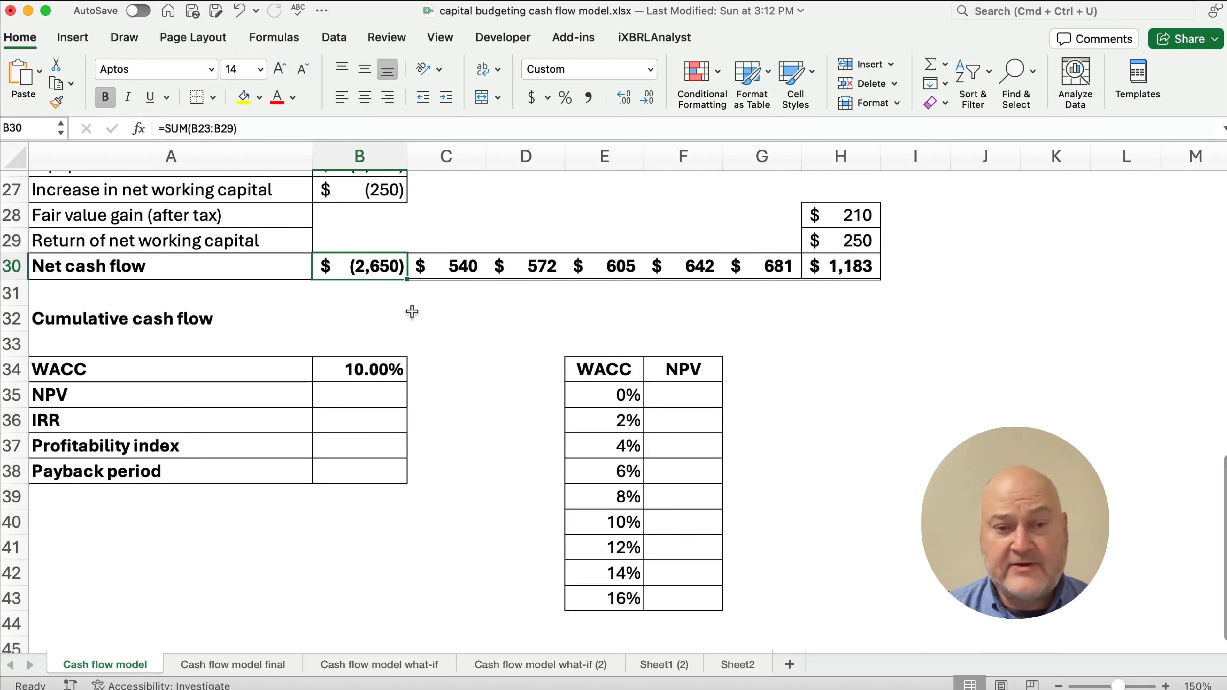
pyautogui.moveTo(435, 268); pyautogui.dragTo(824, 268)
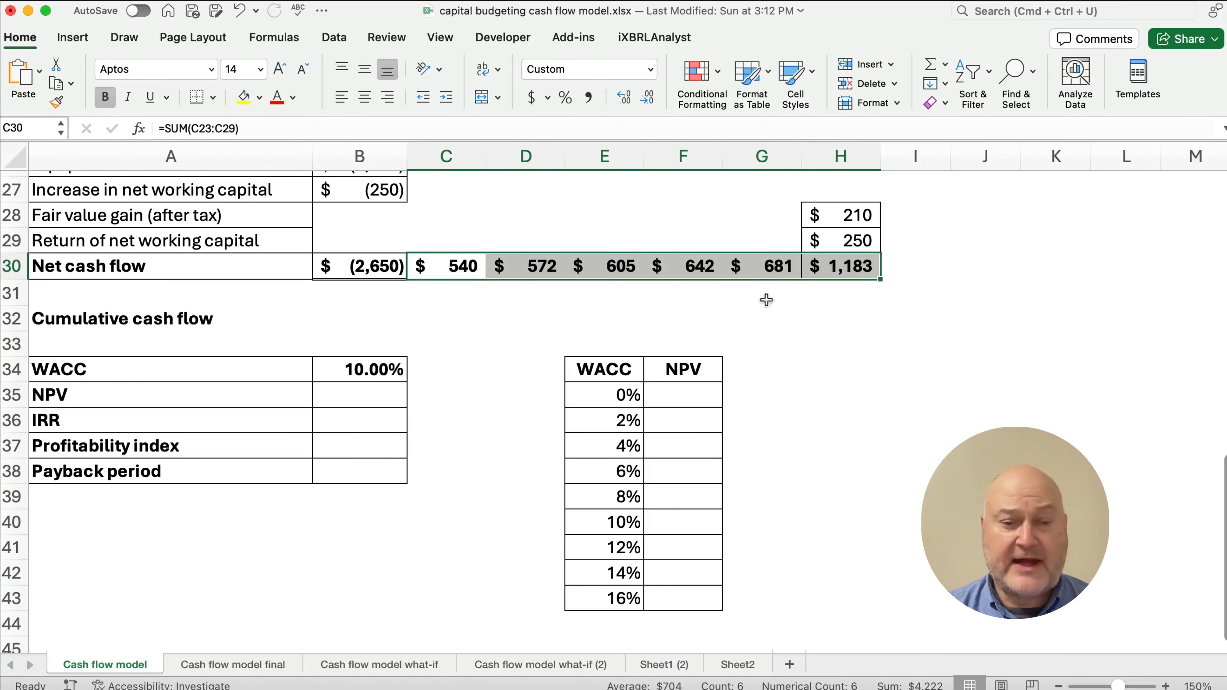
pyautogui.click(372, 393)
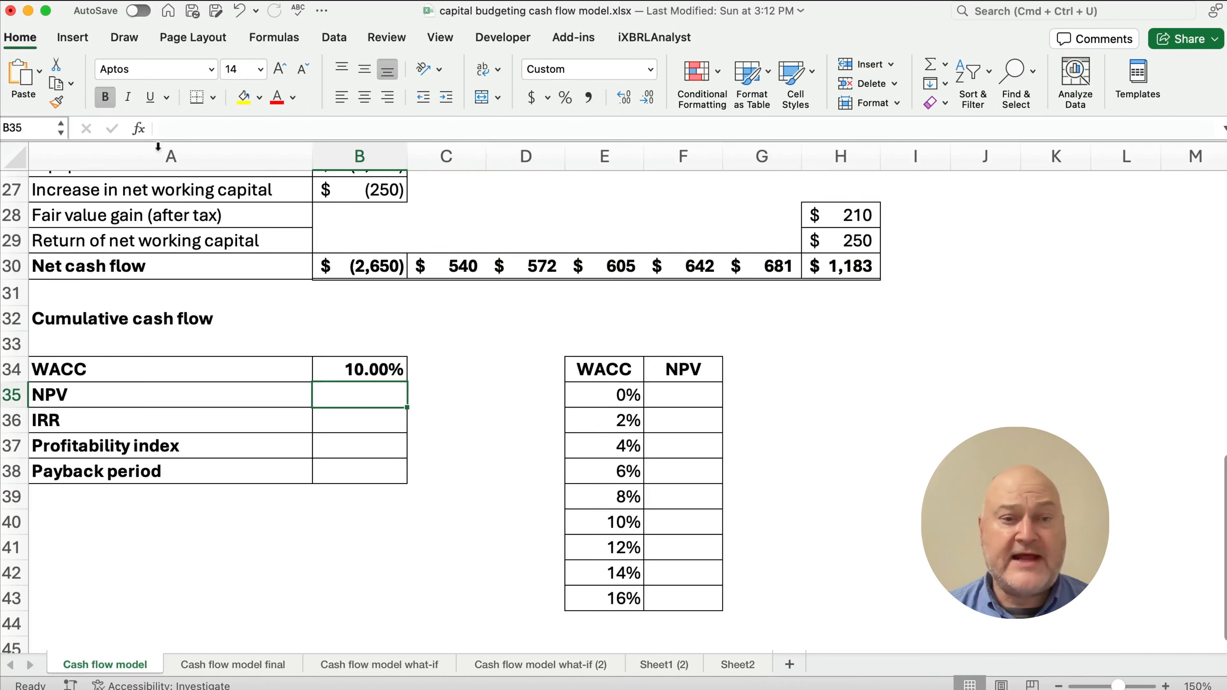
pyautogui.click(142, 134)
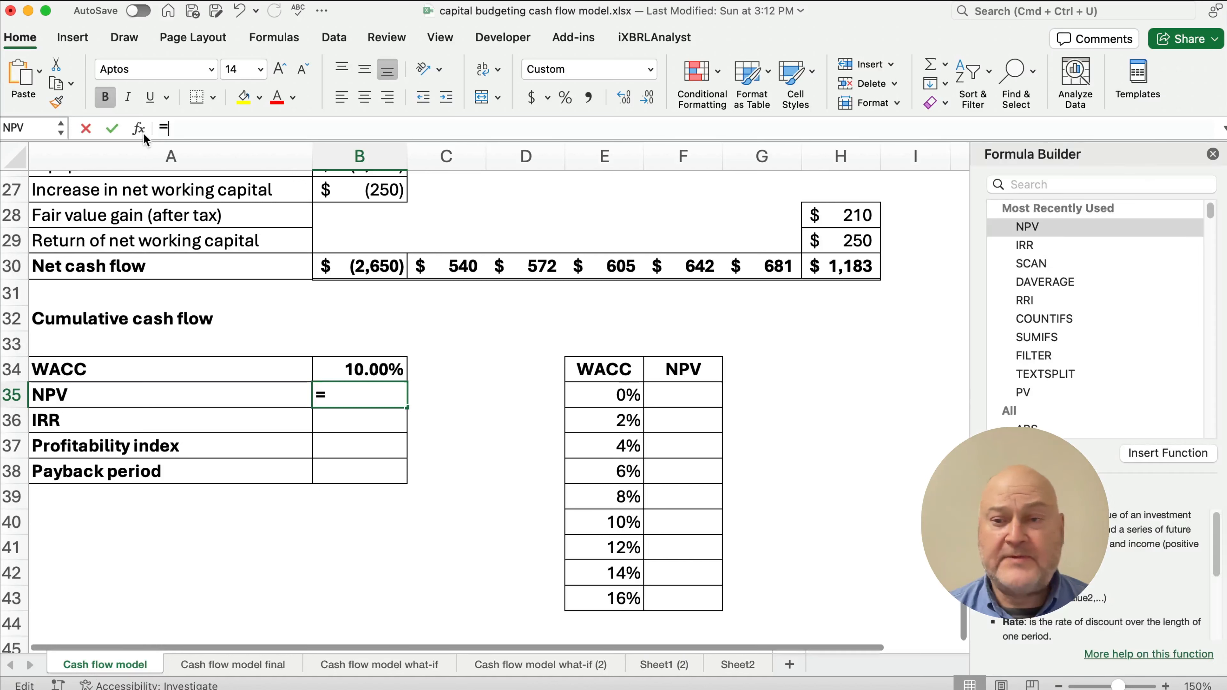
pyautogui.click(1018, 186)
pyautogui.doubleClick(1028, 226)
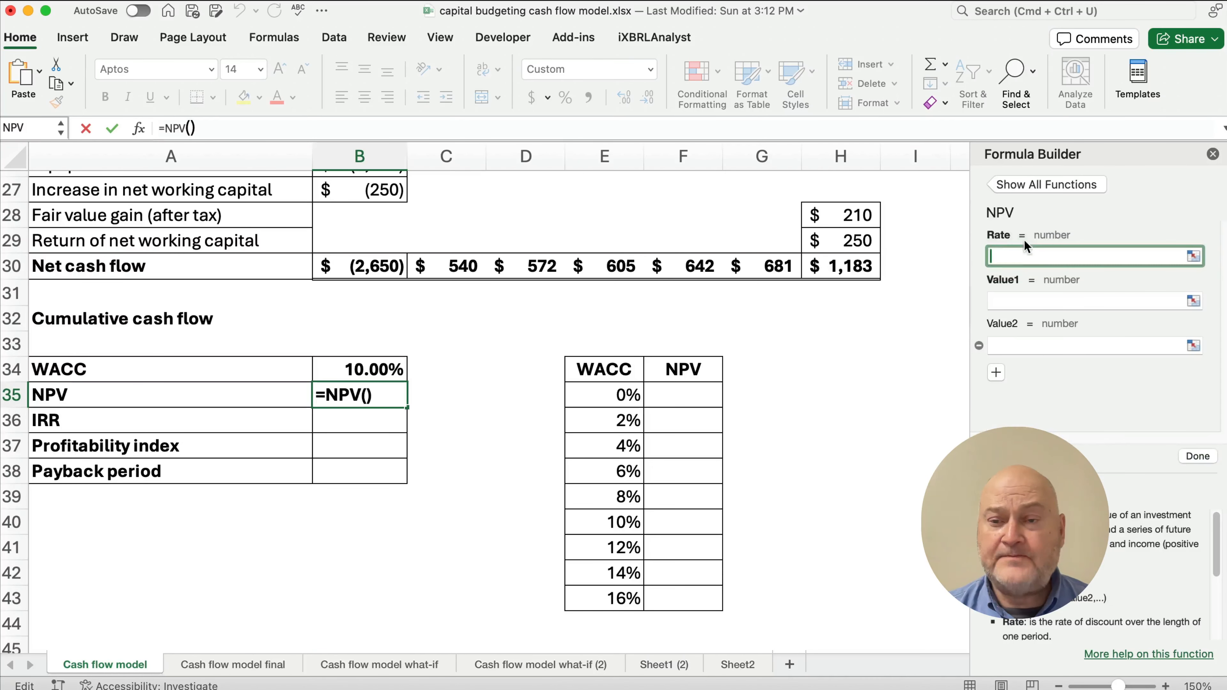
pyautogui.click(394, 369)
pyautogui.press('Tab')
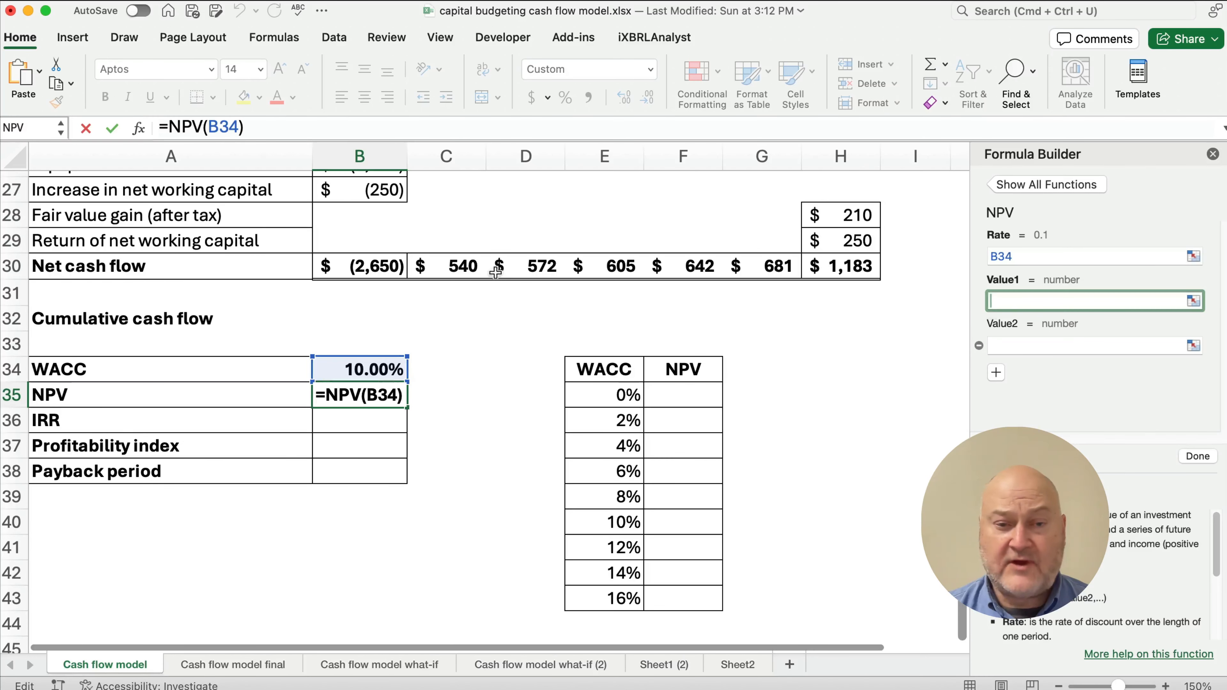
pyautogui.moveTo(459, 272); pyautogui.dragTo(820, 276)
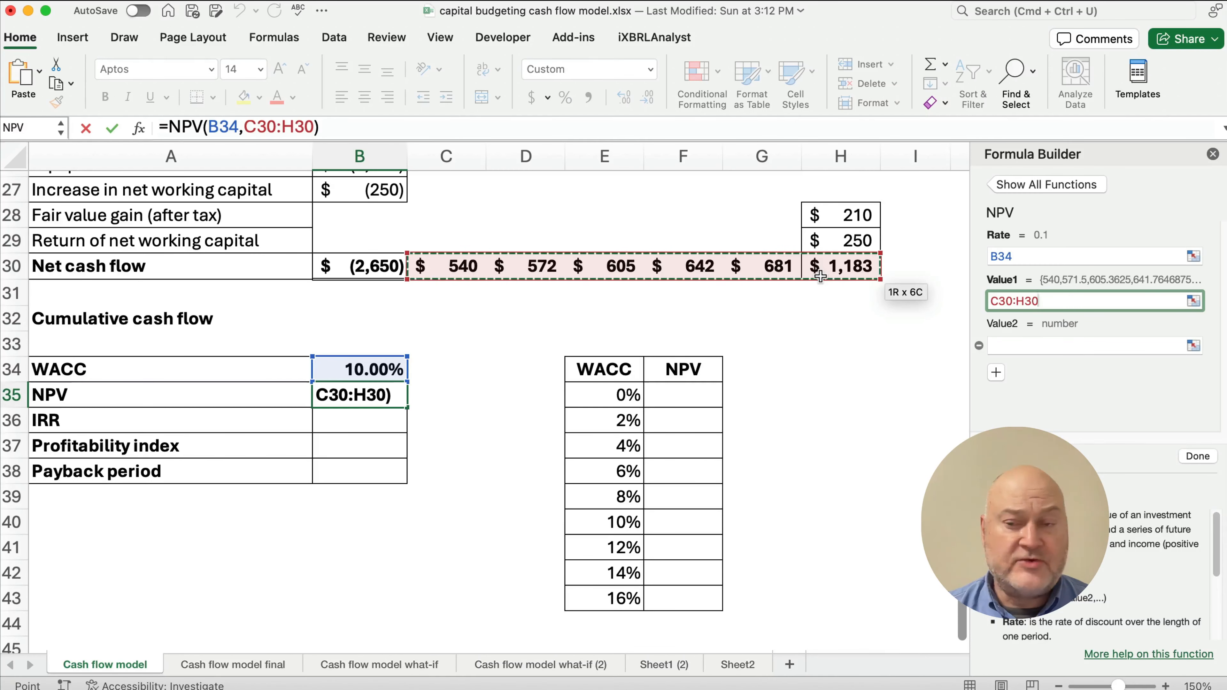
pyautogui.click(1197, 455)
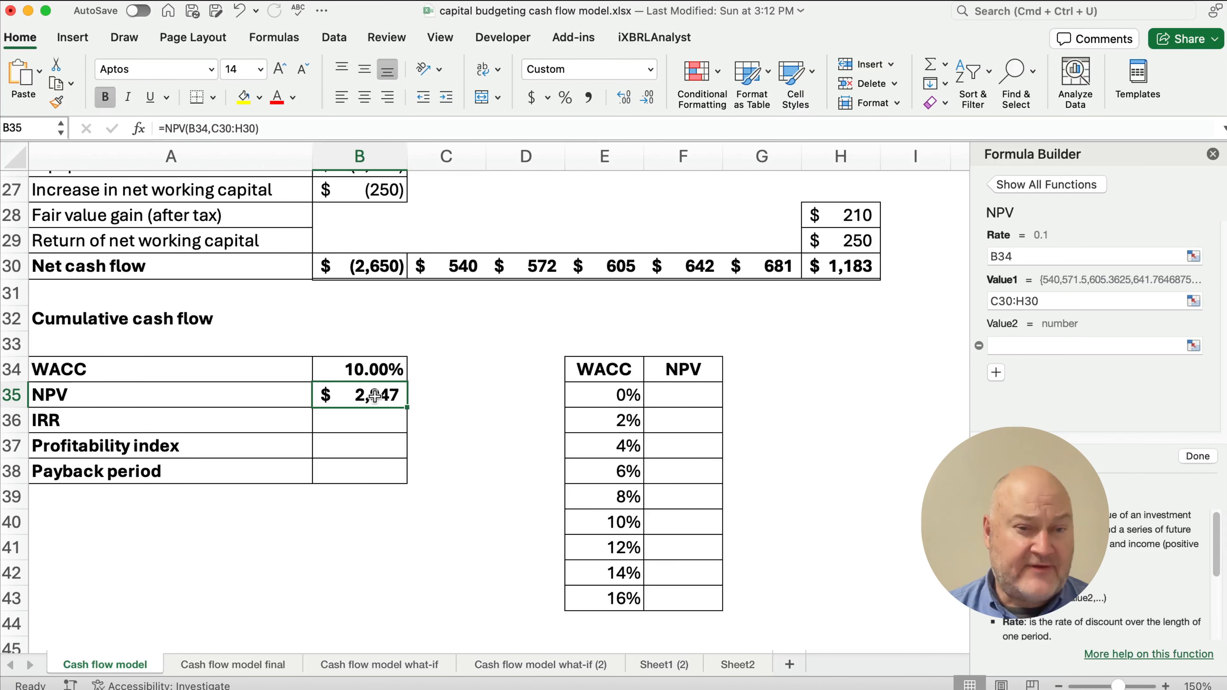
# Add the Year 0 net cash flow to the NPV formula in B35, making it =NPV(B34,C30:H30)+B30, and check the formula
pyautogui.click(293, 130)
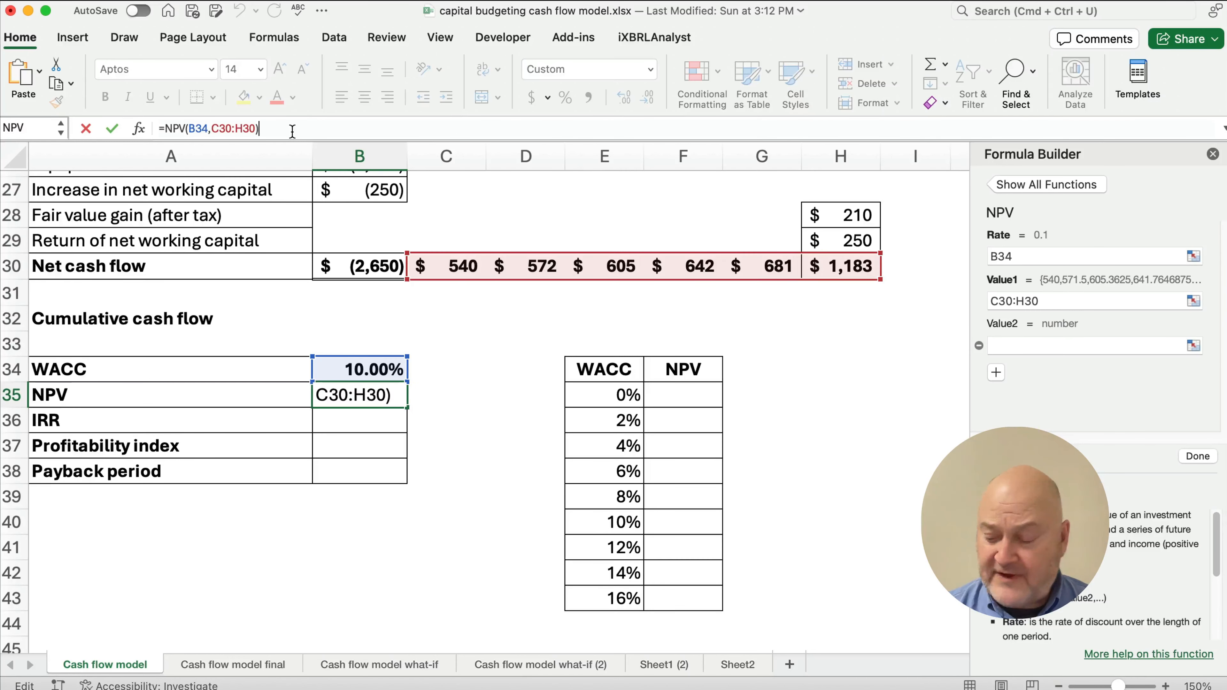
pyautogui.write('+')
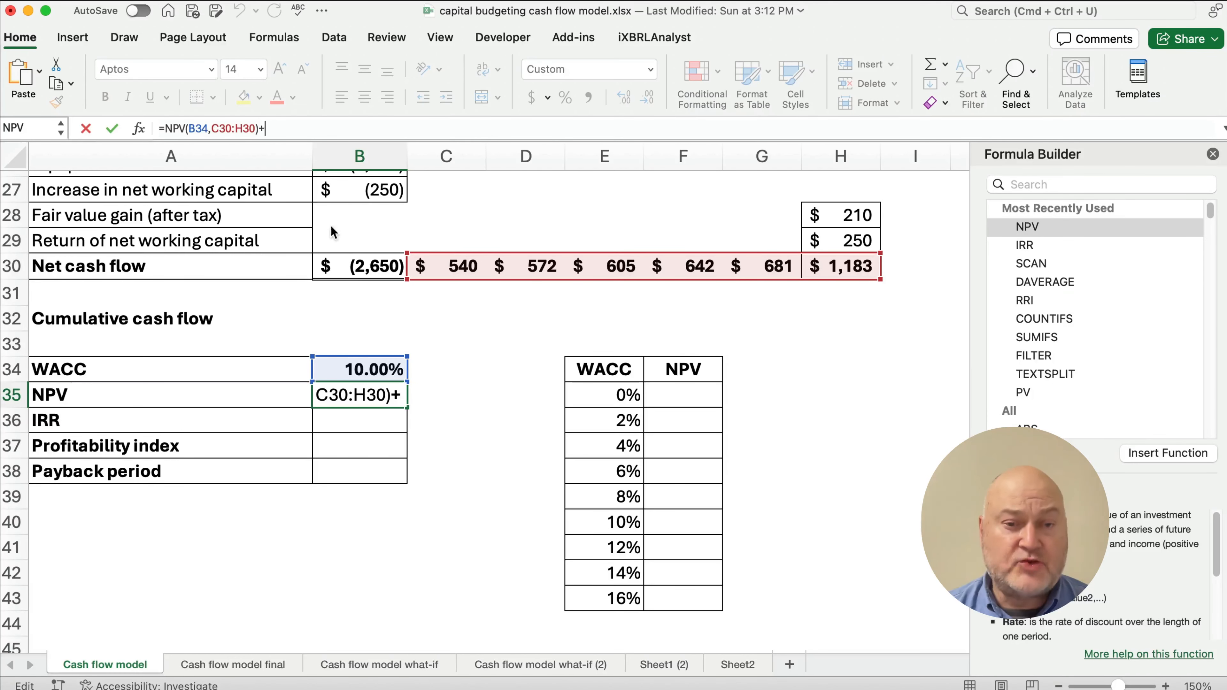
pyautogui.click(356, 270)
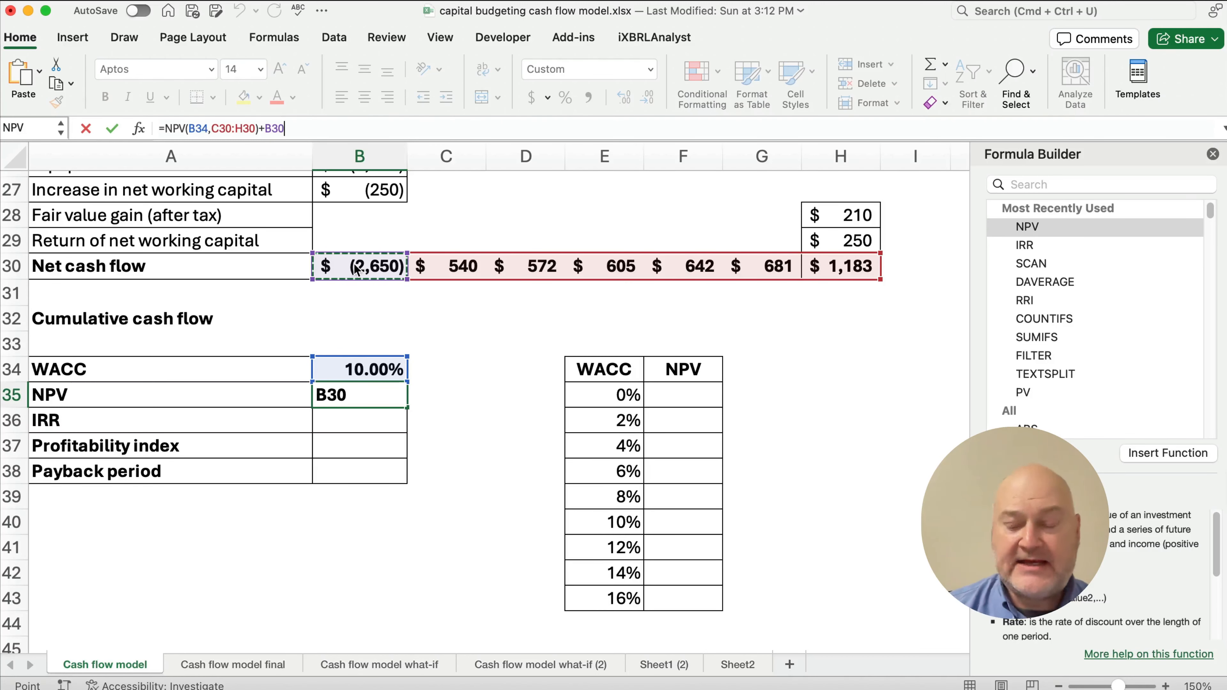
pyautogui.press('Return')
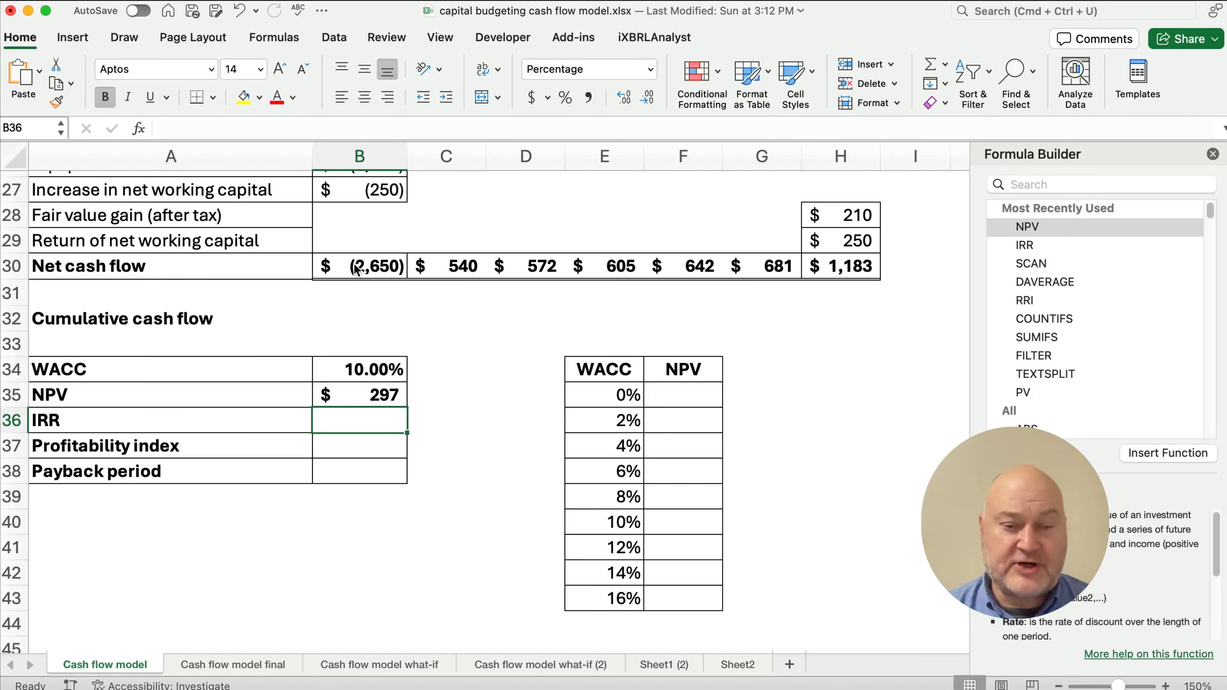
pyautogui.click(366, 400)
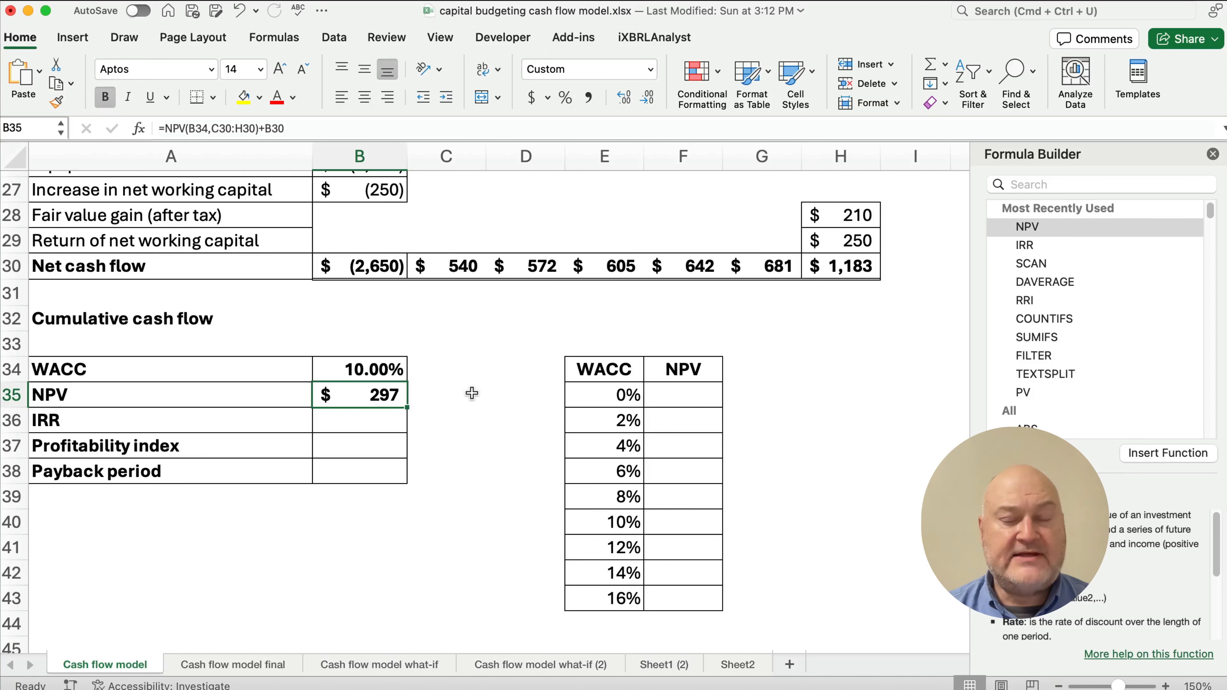
# Enter the decision "accept" beside the NPV result in C35
pyautogui.click(436, 395)
pyautogui.write('a')
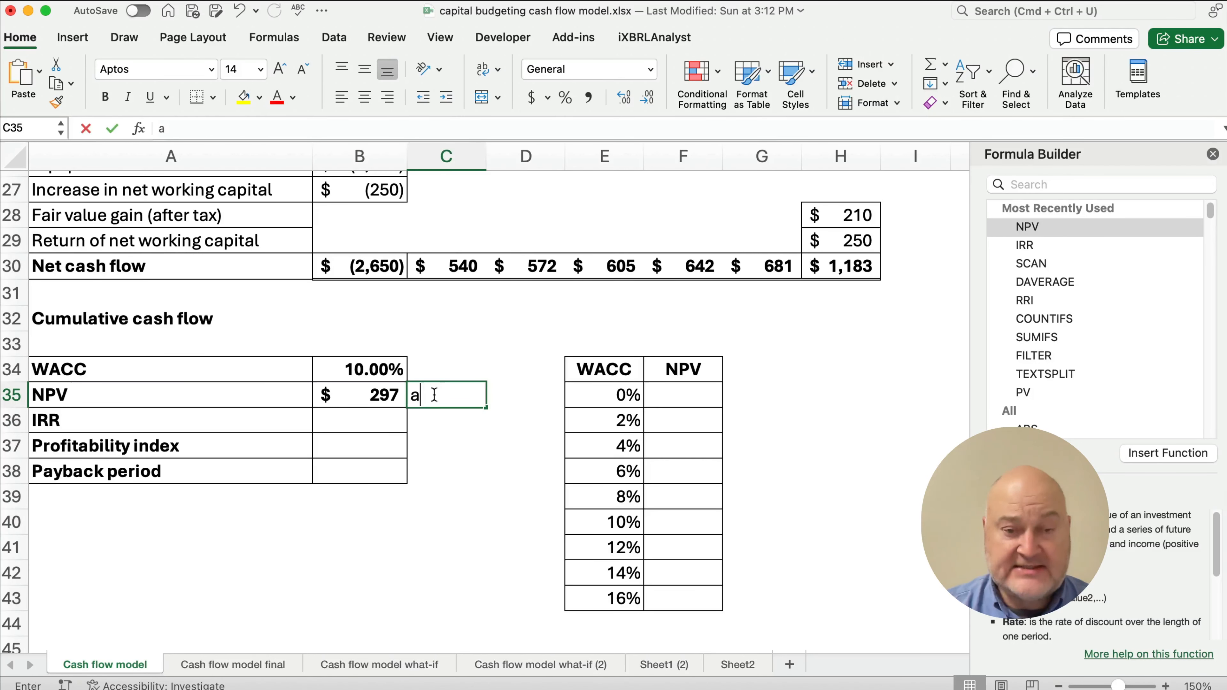
pyautogui.write('ccp')
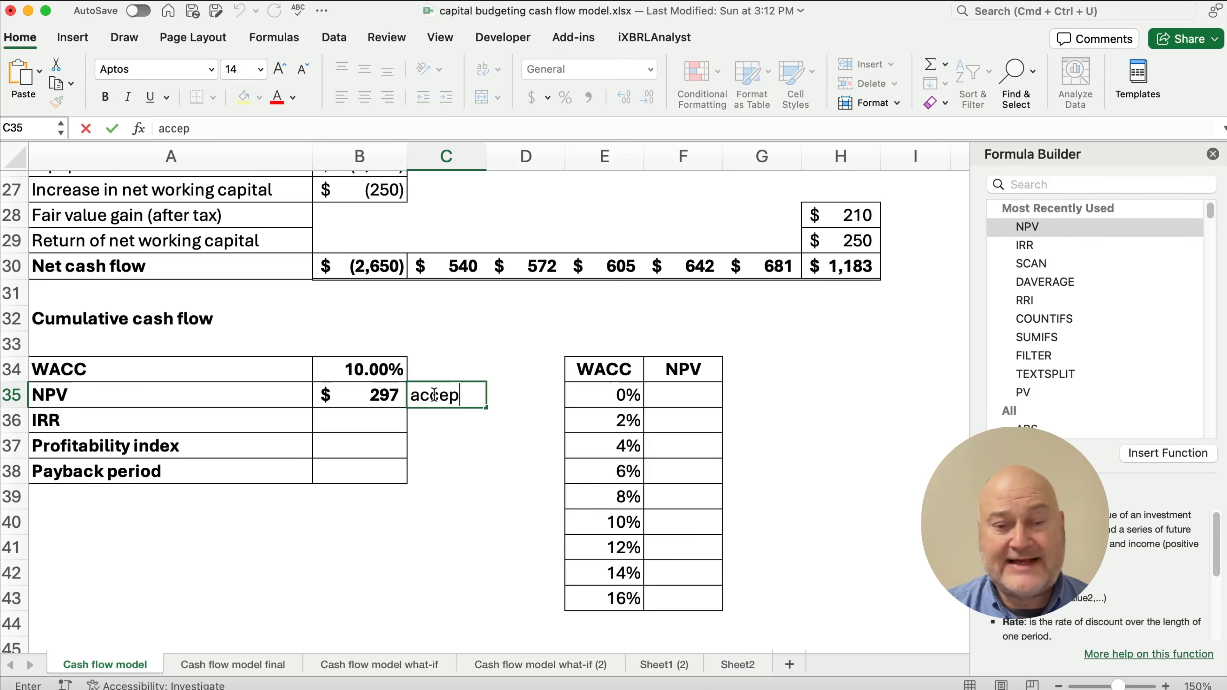
pyautogui.press('Return')
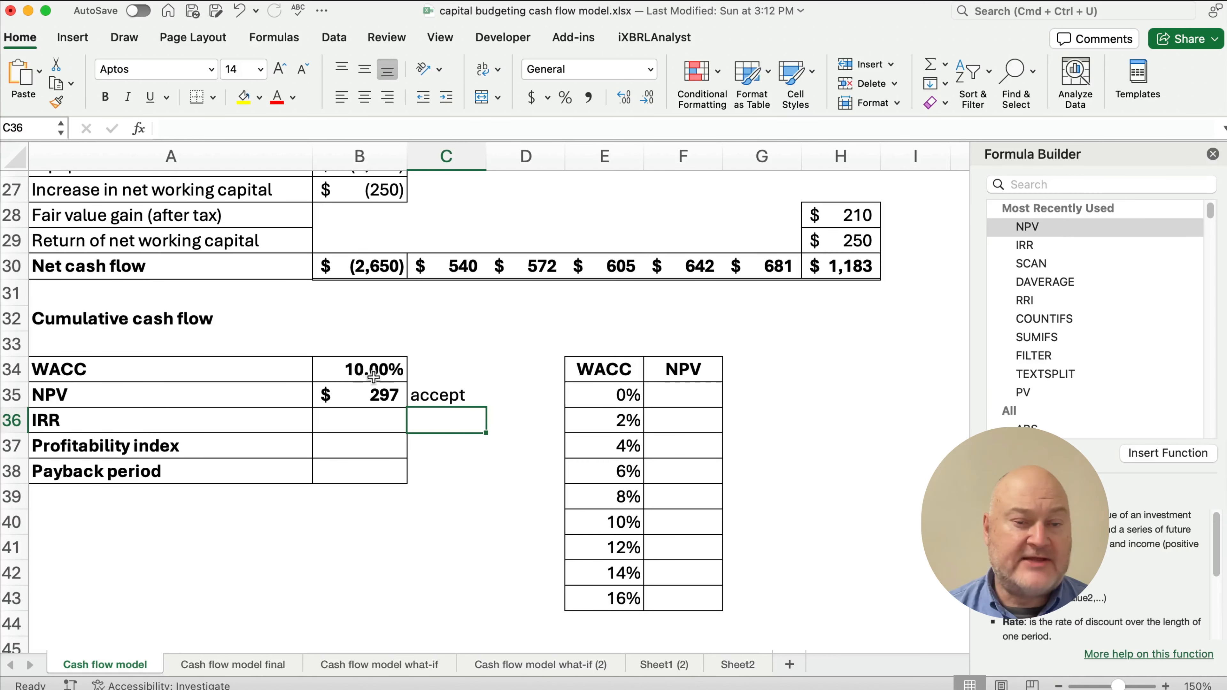
# Calculate the internal rate of return in B36 from the Year 0 to 6 net cash flows with =IRR(B30:H30)
pyautogui.click(372, 418)
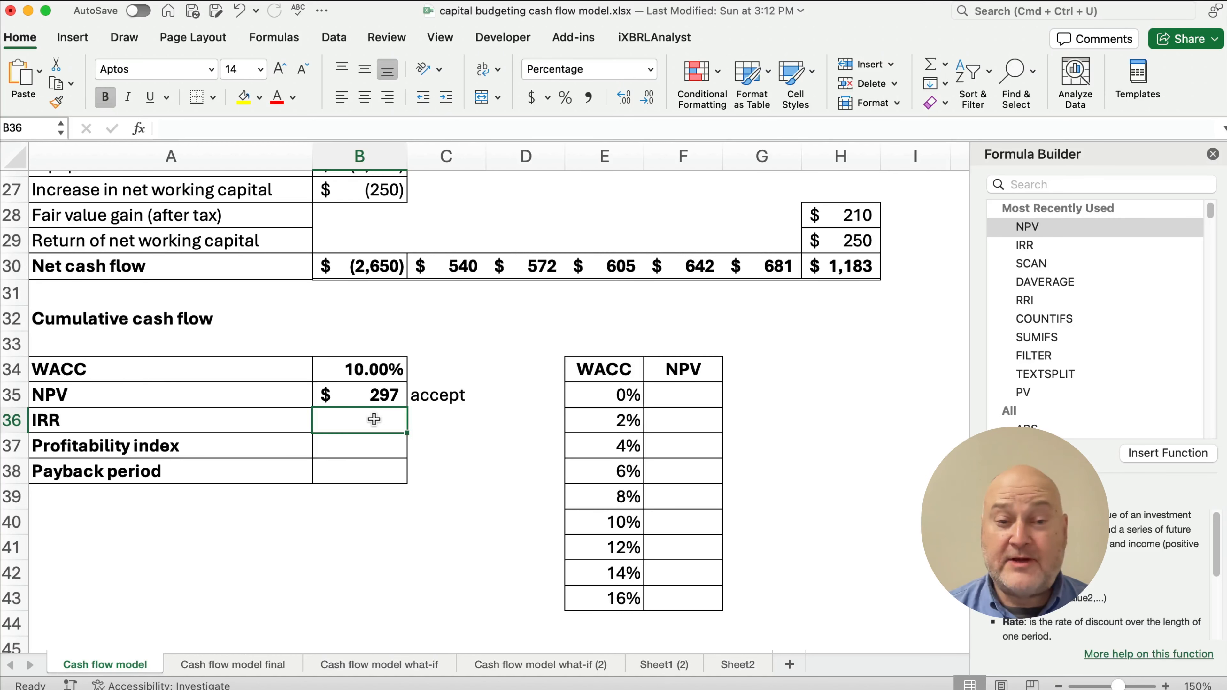
pyautogui.doubleClick(1025, 245)
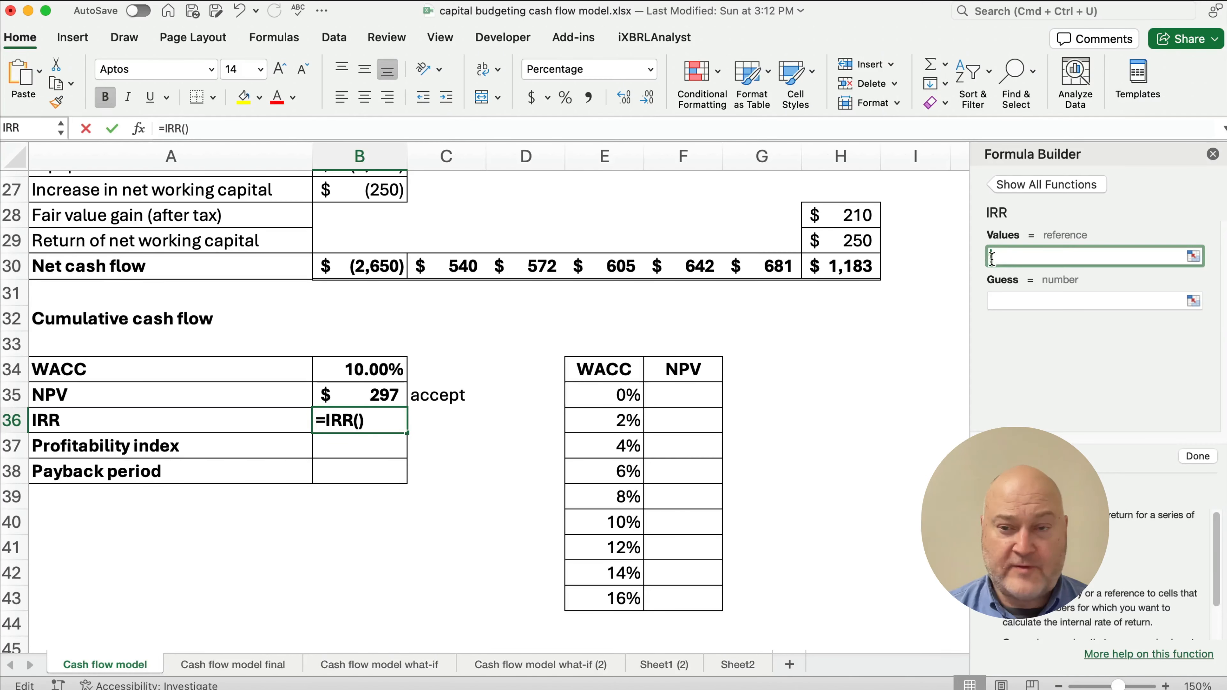
pyautogui.moveTo(376, 266); pyautogui.dragTo(861, 267)
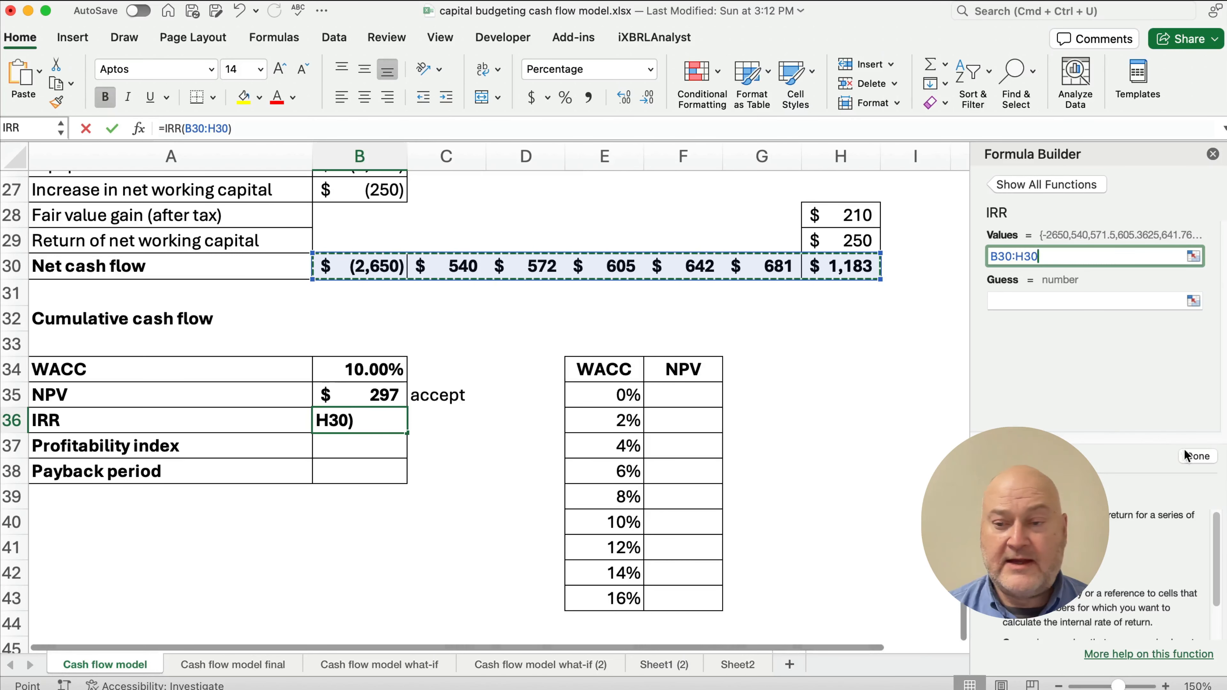
pyautogui.click(1198, 456)
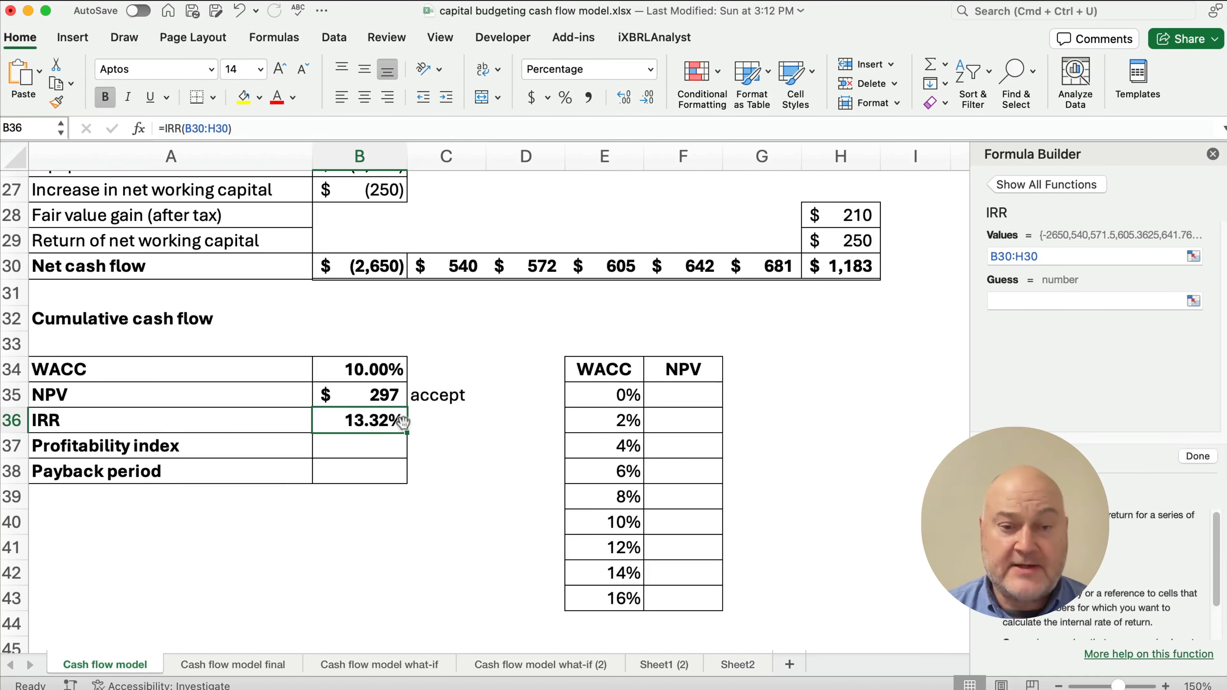
# Enter the decision "accept" beside the IRR result in C36
pyautogui.click(420, 420)
pyautogui.write('accept')
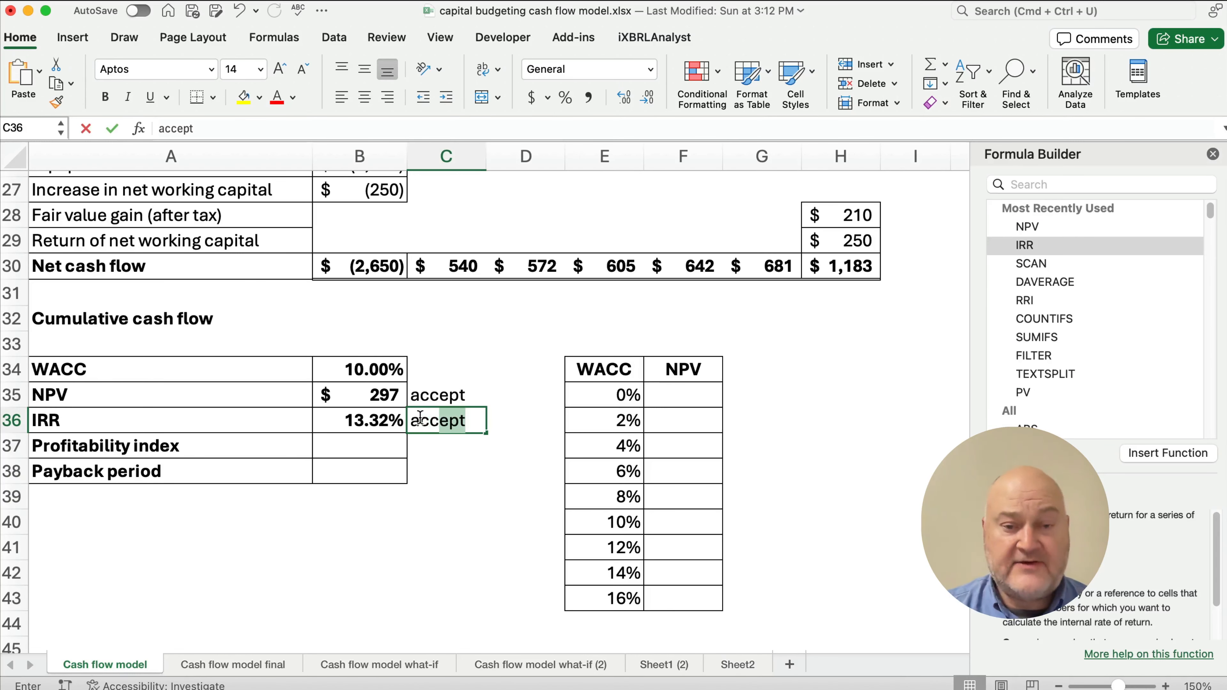
pyautogui.press('Return')
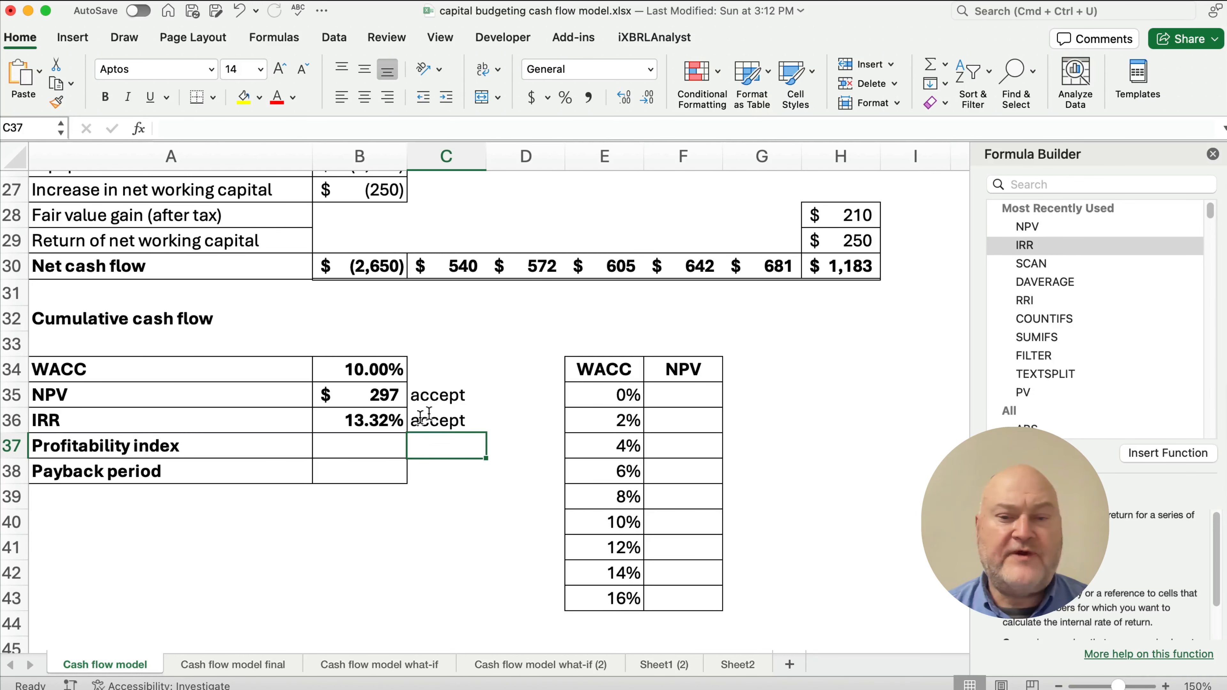
pyautogui.moveTo(597, 368); pyautogui.dragTo(666, 589)
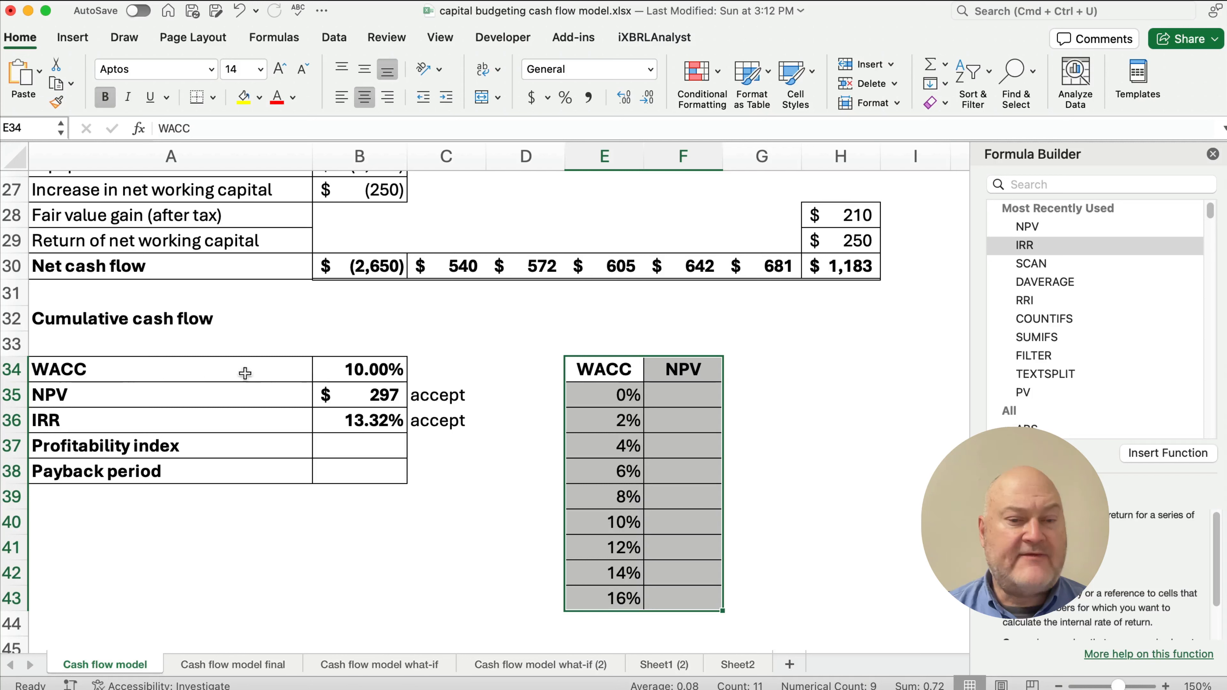
pyautogui.moveTo(54, 421); pyautogui.dragTo(365, 419)
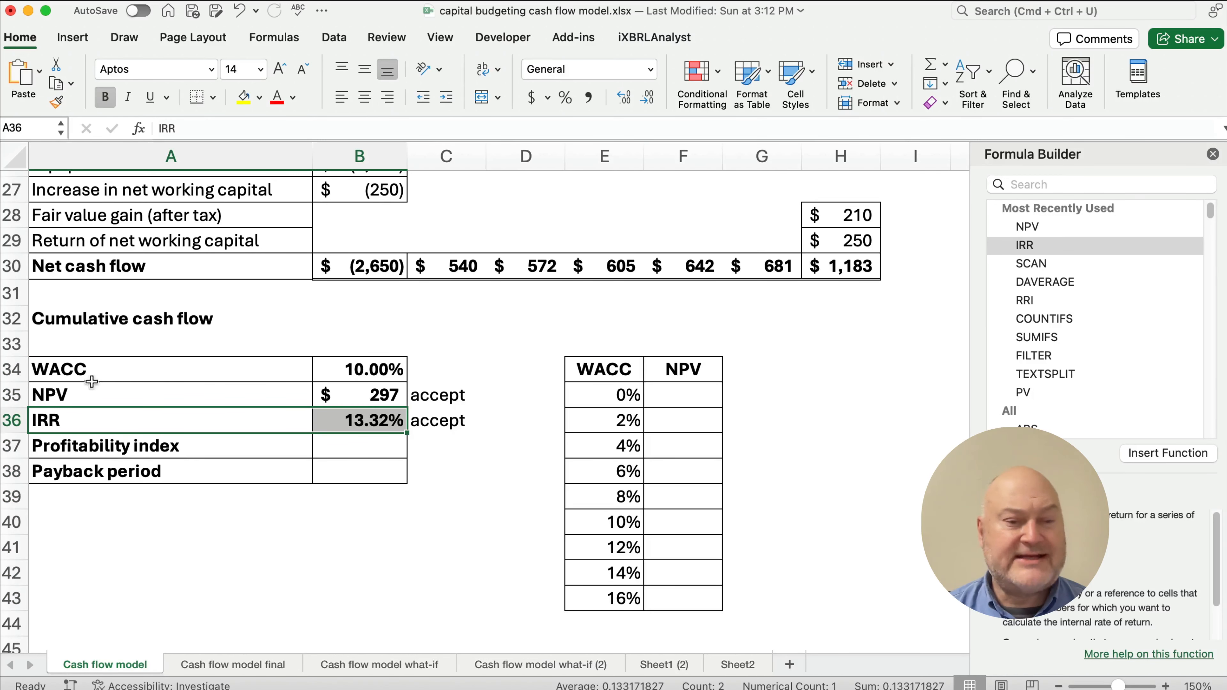
pyautogui.moveTo(76, 392); pyautogui.dragTo(372, 390)
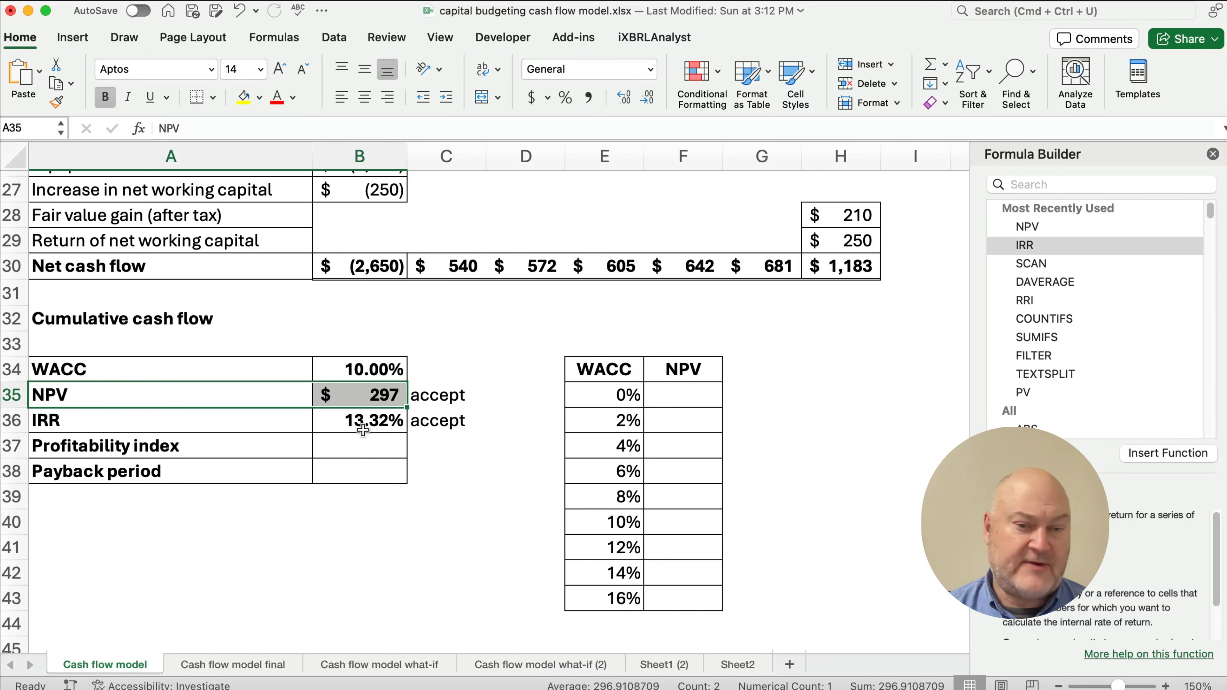
# Calculate the present value of the Year 1 to 6 net cash flows in the Profitability index cell B37 with =NPV(B34,C30:H30)
pyautogui.click(359, 448)
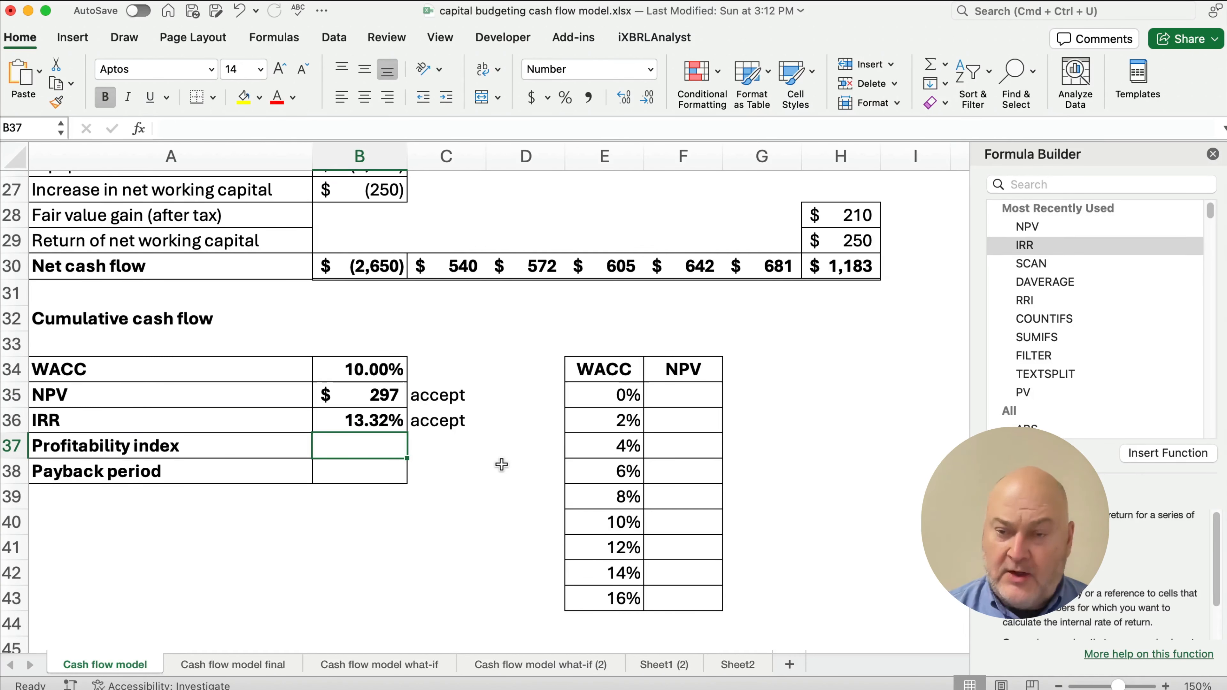
pyautogui.doubleClick(1029, 227)
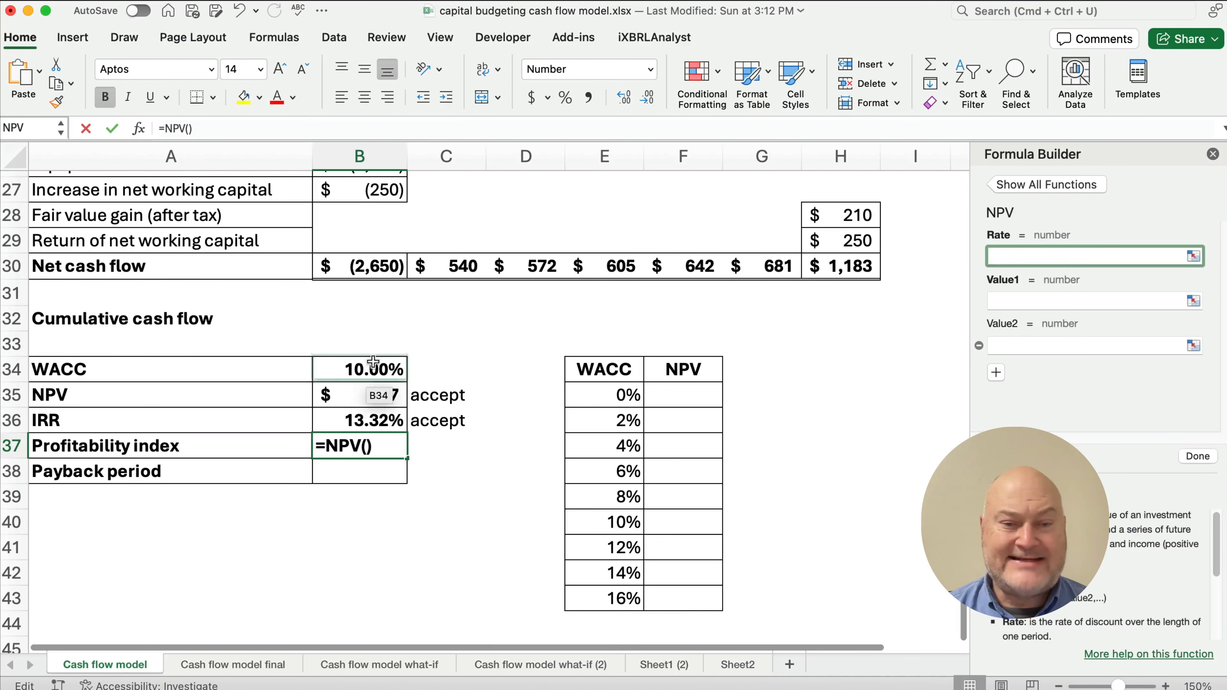
pyautogui.click(363, 370)
pyautogui.click(1001, 301)
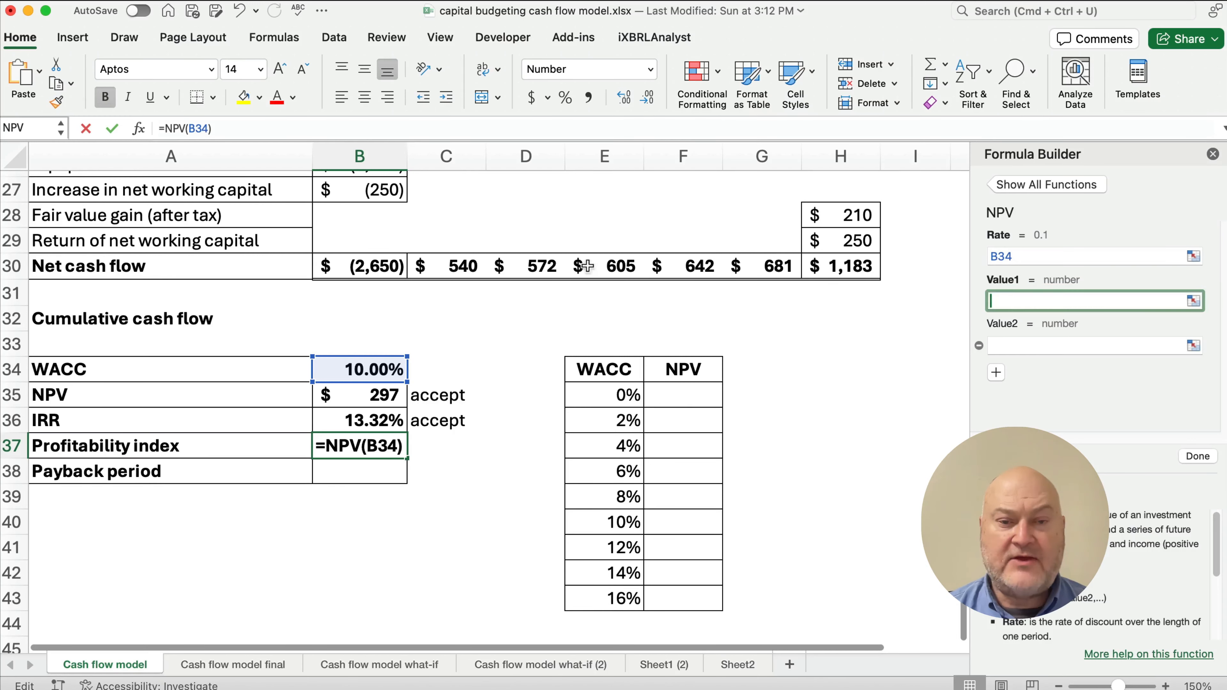
pyautogui.moveTo(459, 267); pyautogui.dragTo(822, 273)
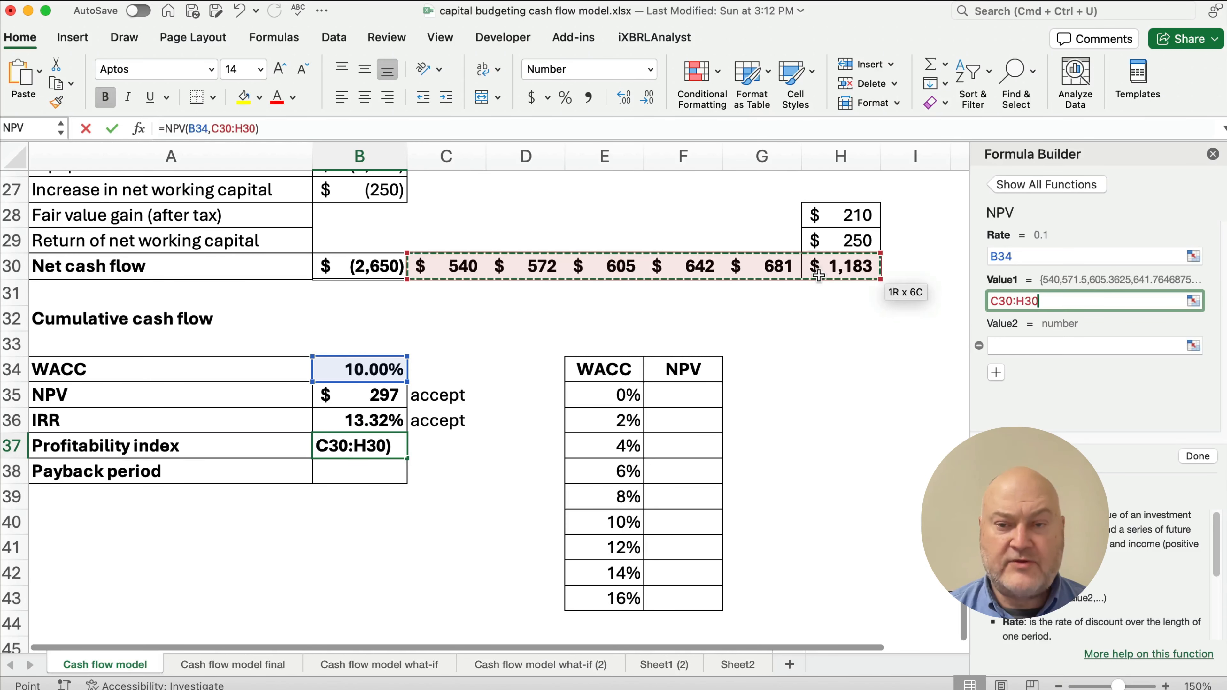
pyautogui.click(1196, 457)
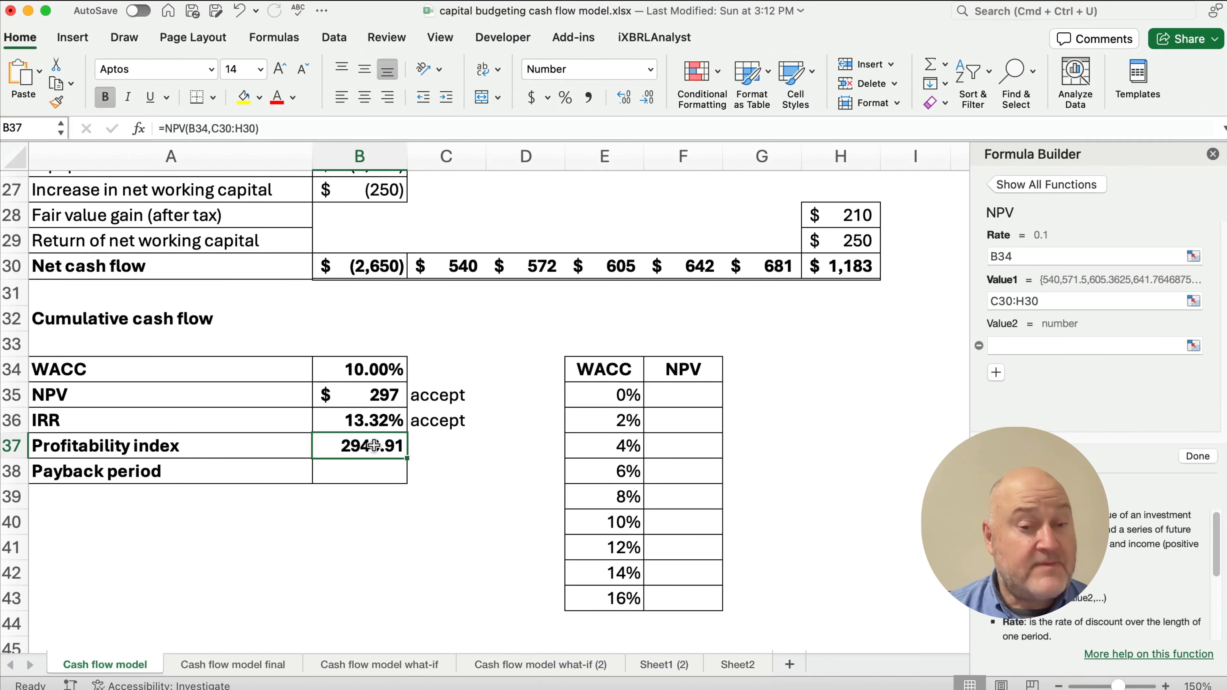
# Divide the present value in B37 by the negated Year 0 net cash flow, making it =NPV(B34,C30:H30)/-B30, and check the formula
pyautogui.click(283, 132)
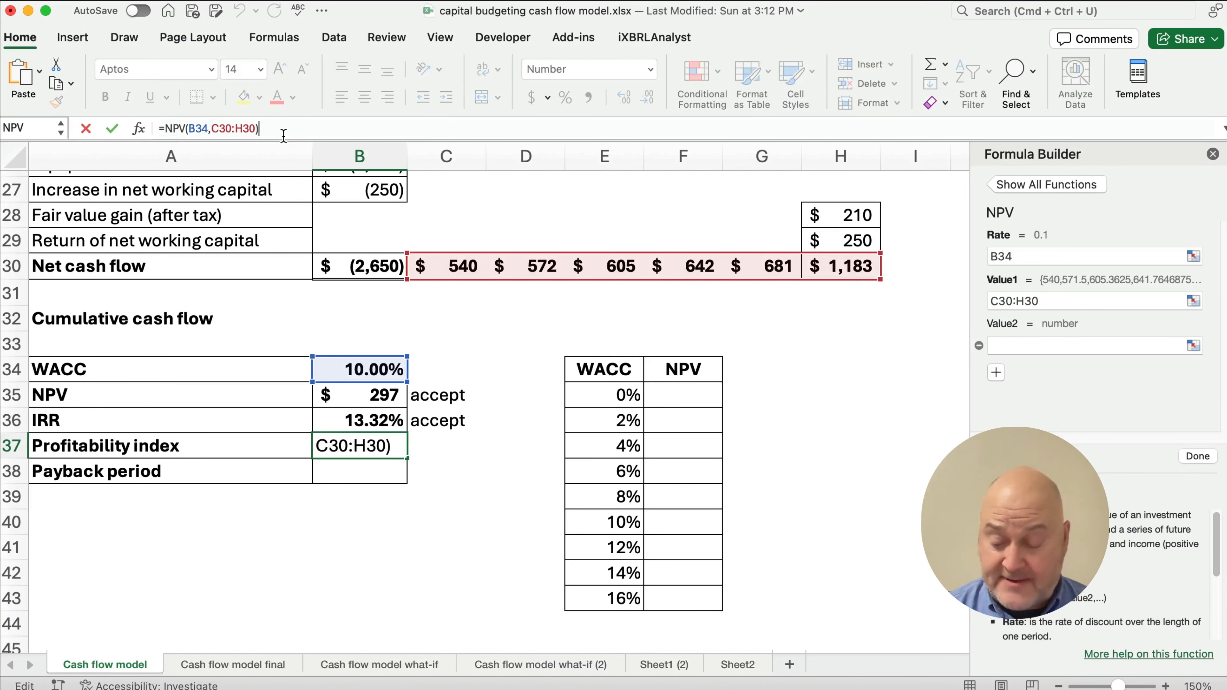
pyautogui.write('/')
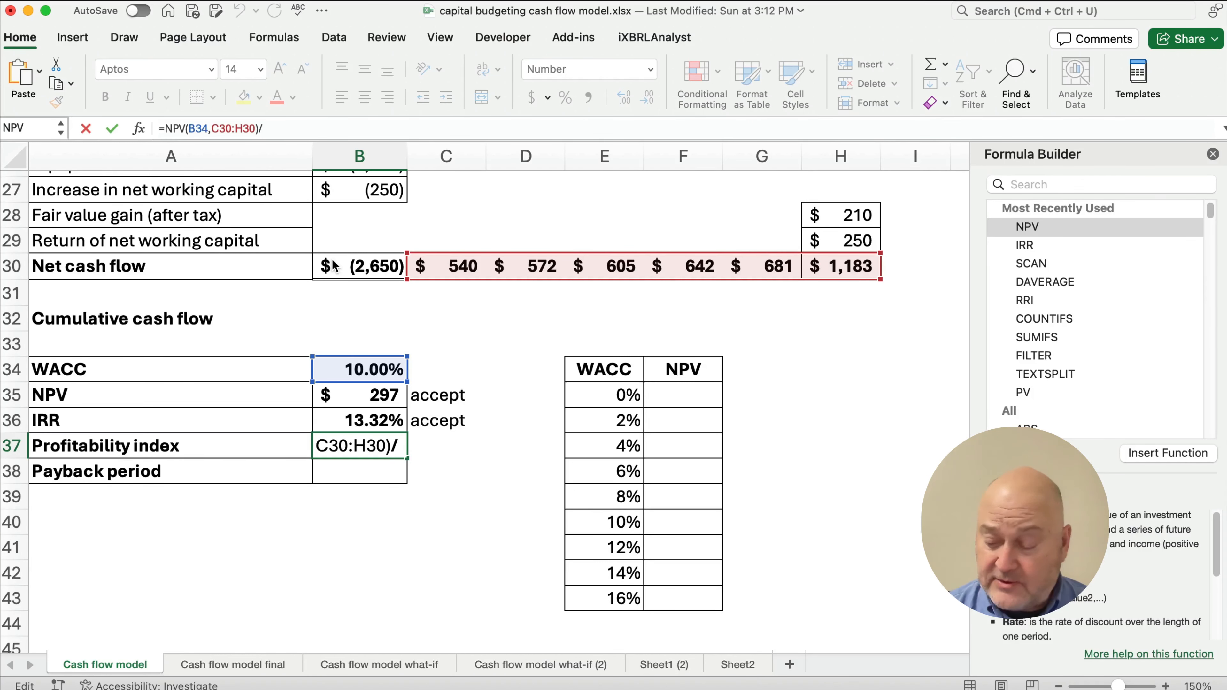
pyautogui.write('-')
pyautogui.click(373, 271)
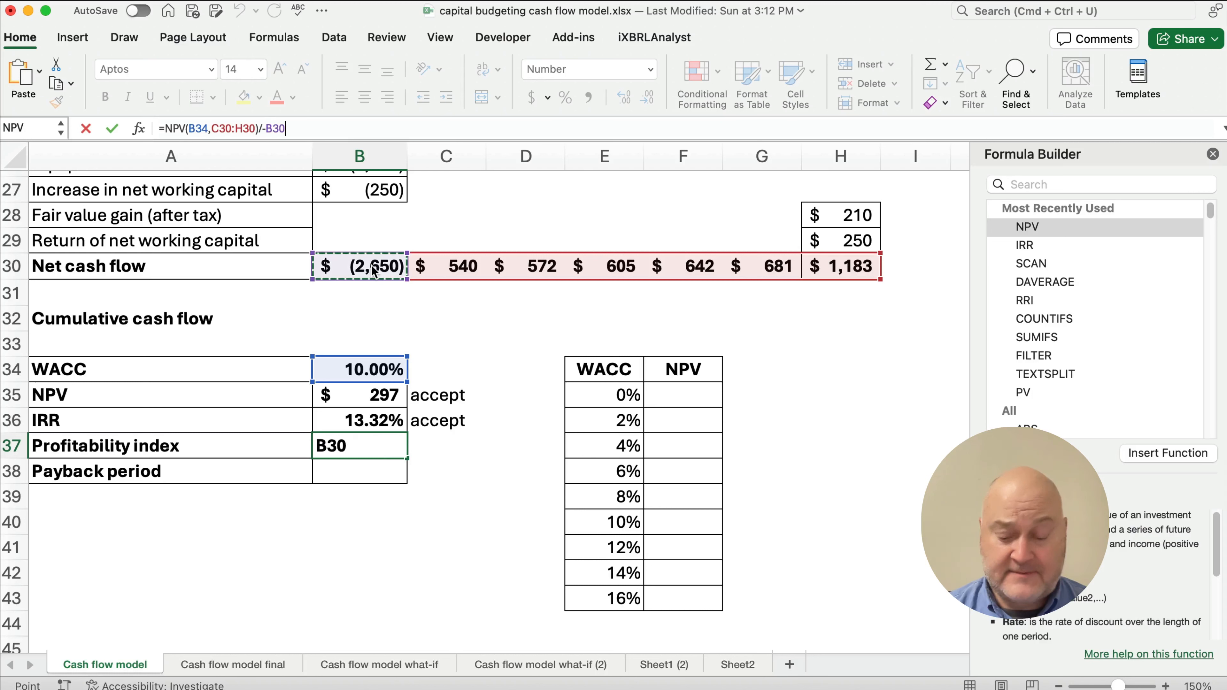
pyautogui.press('Return')
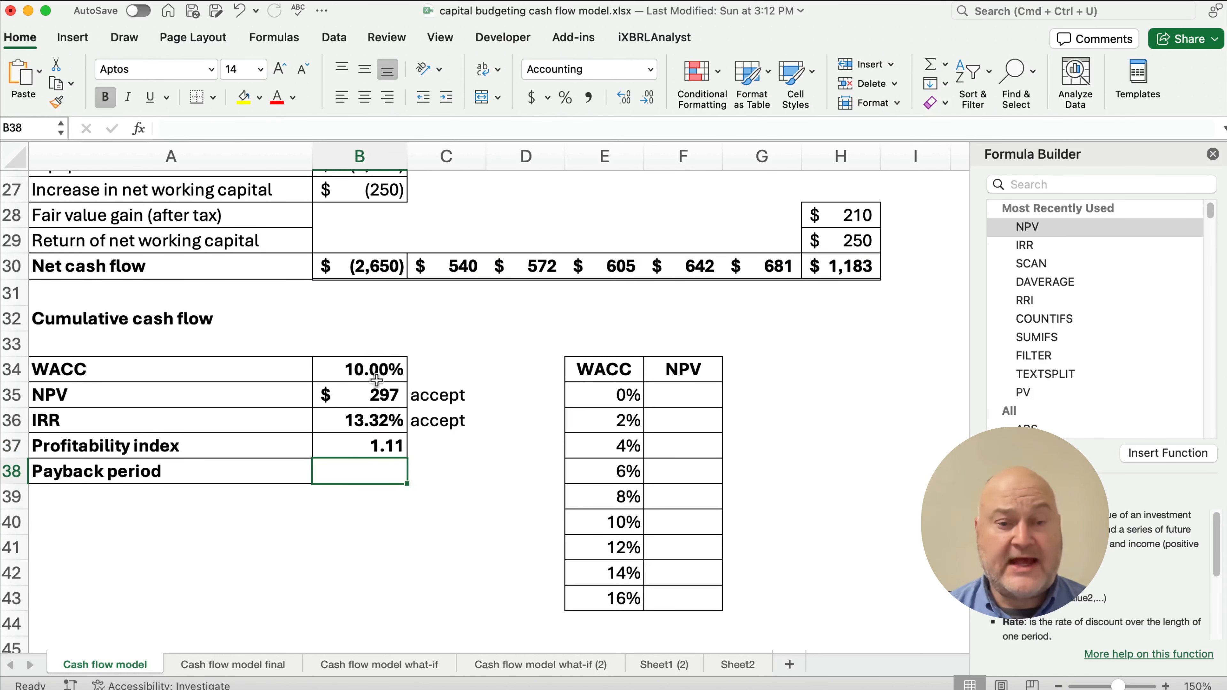
pyautogui.click(374, 446)
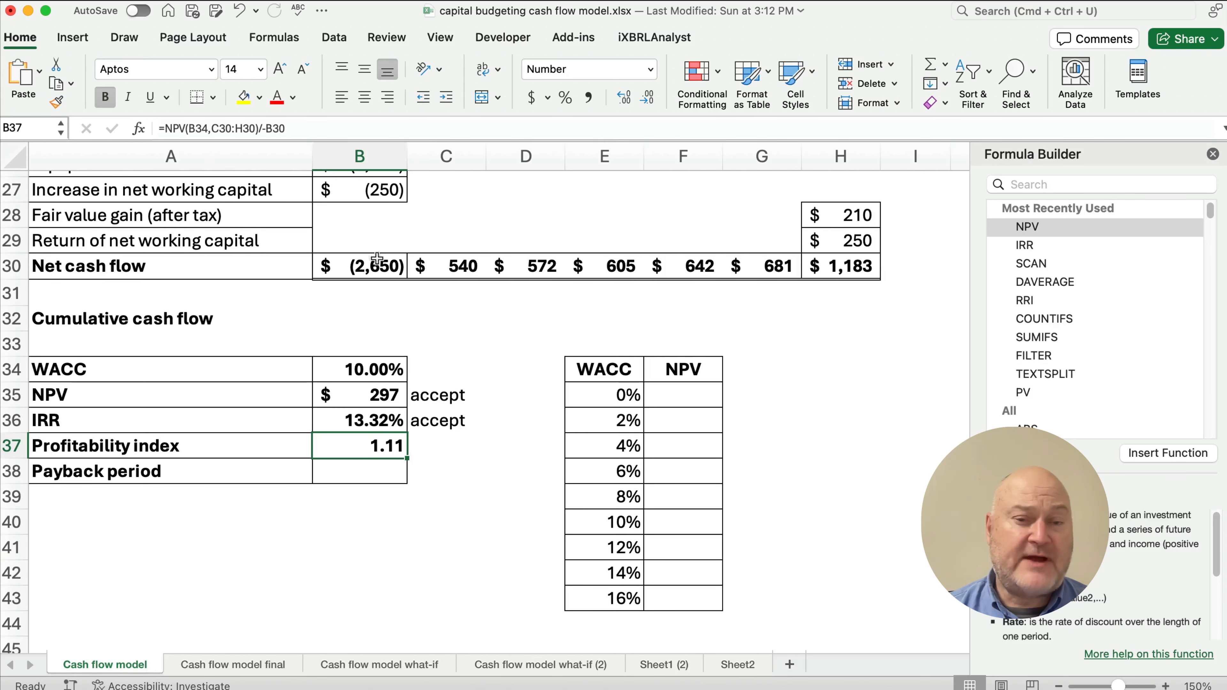
pyautogui.click(226, 128)
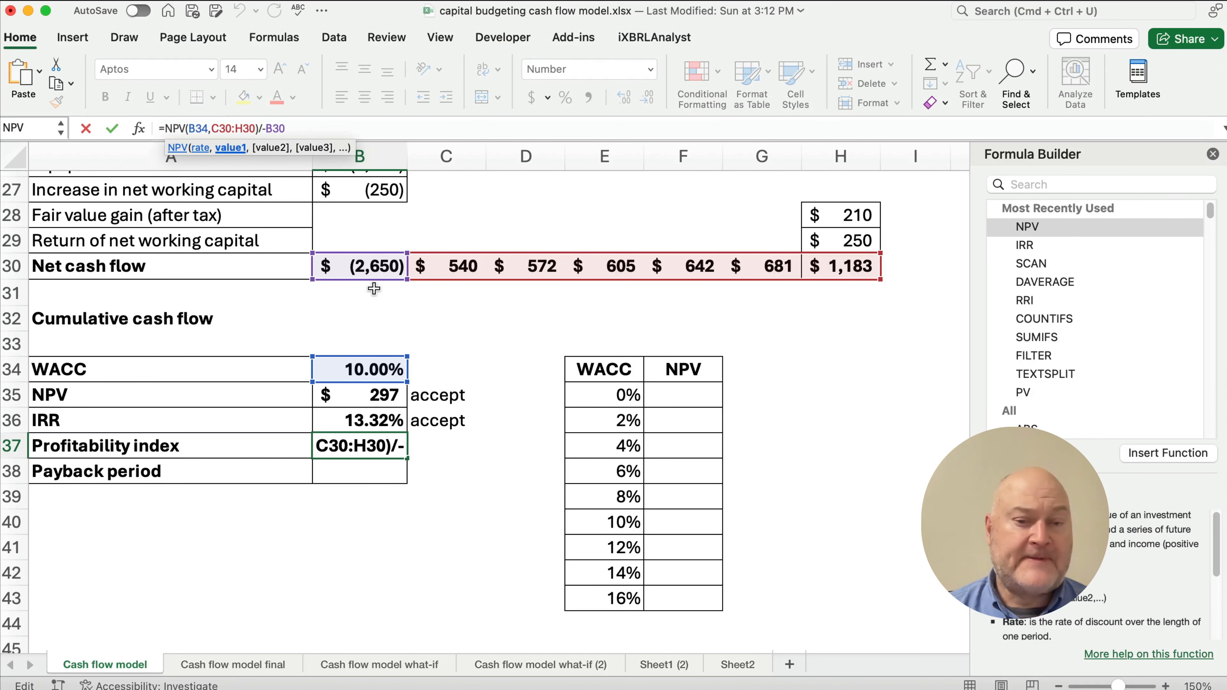
pyautogui.hotkey('ctrl', 'Return')
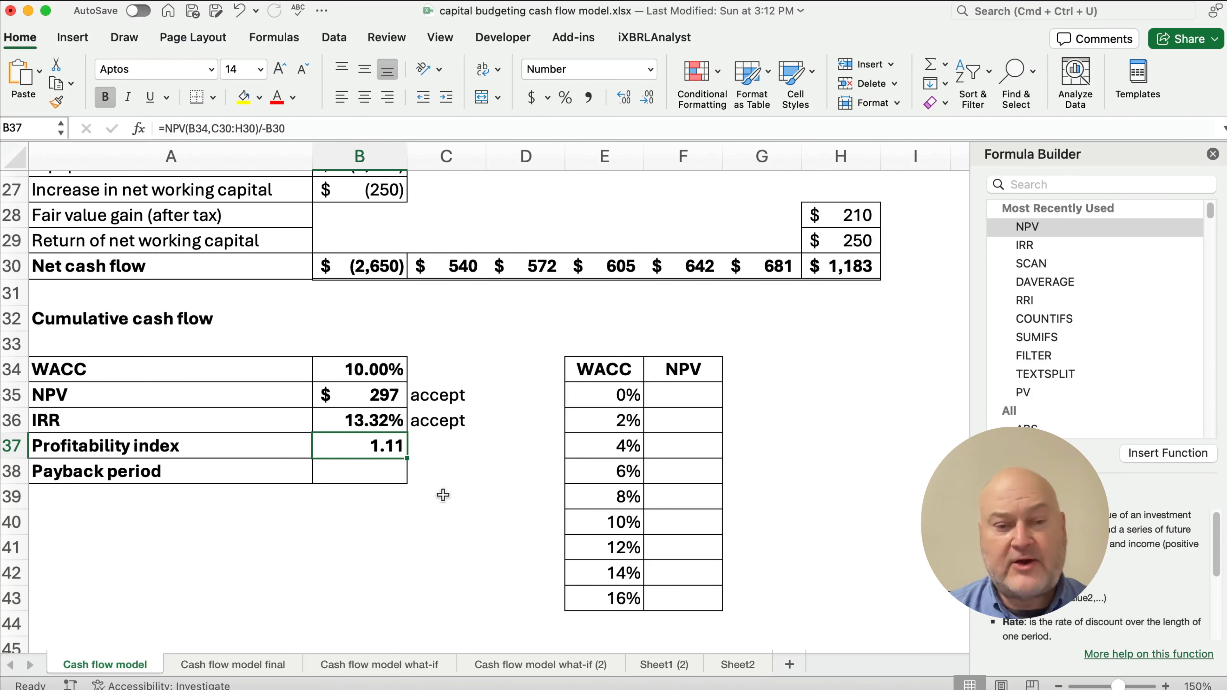
# Start the Cumulative cash flow row by linking B32 to the Year 0 net cash flow in B30
pyautogui.click(374, 470)
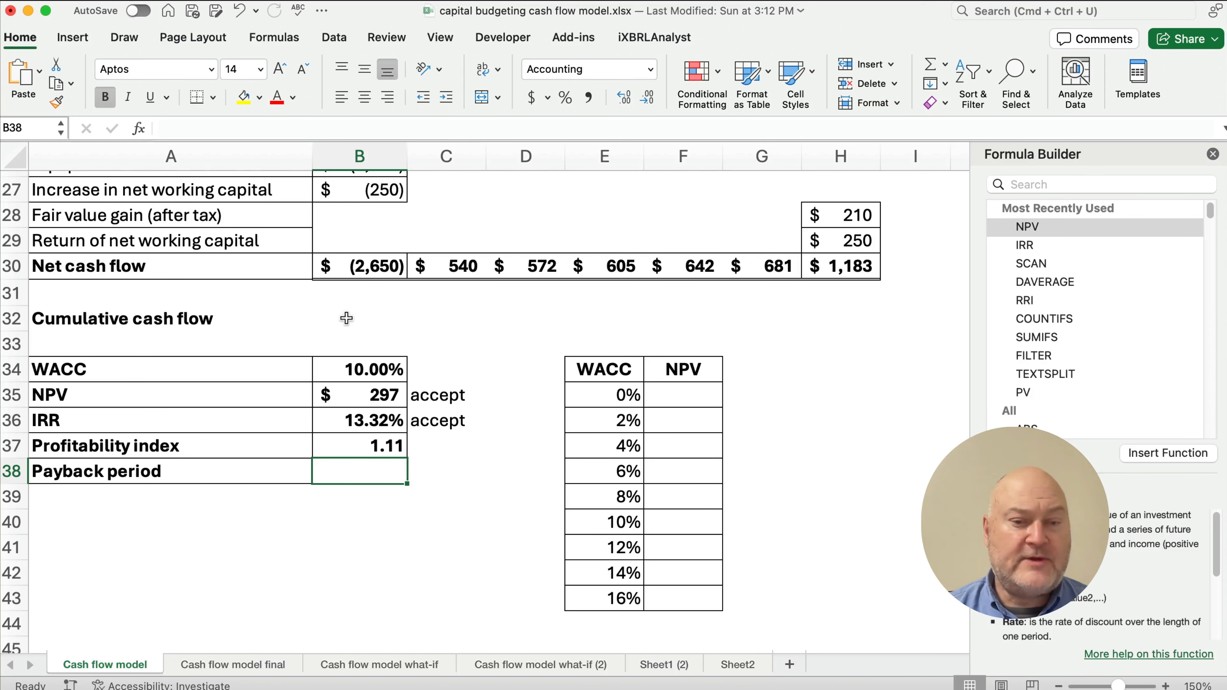
pyautogui.click(359, 312)
pyautogui.write('=')
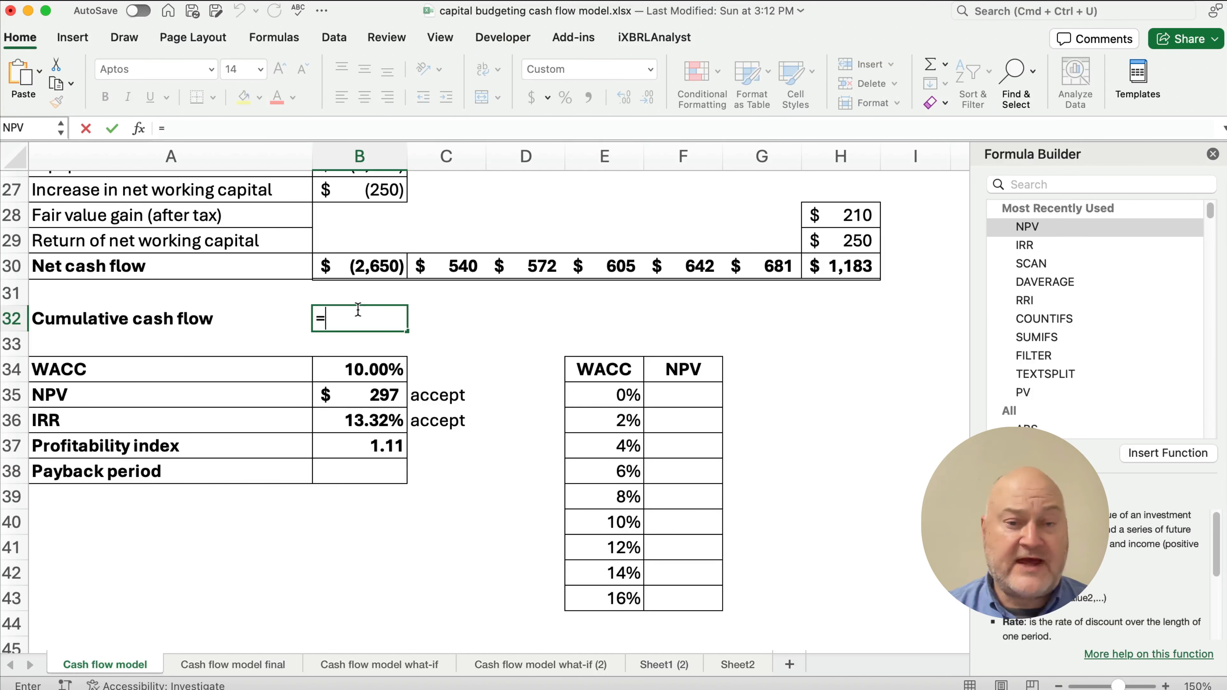
pyautogui.press('Up')
pyautogui.press('Up')
pyautogui.press('Return')
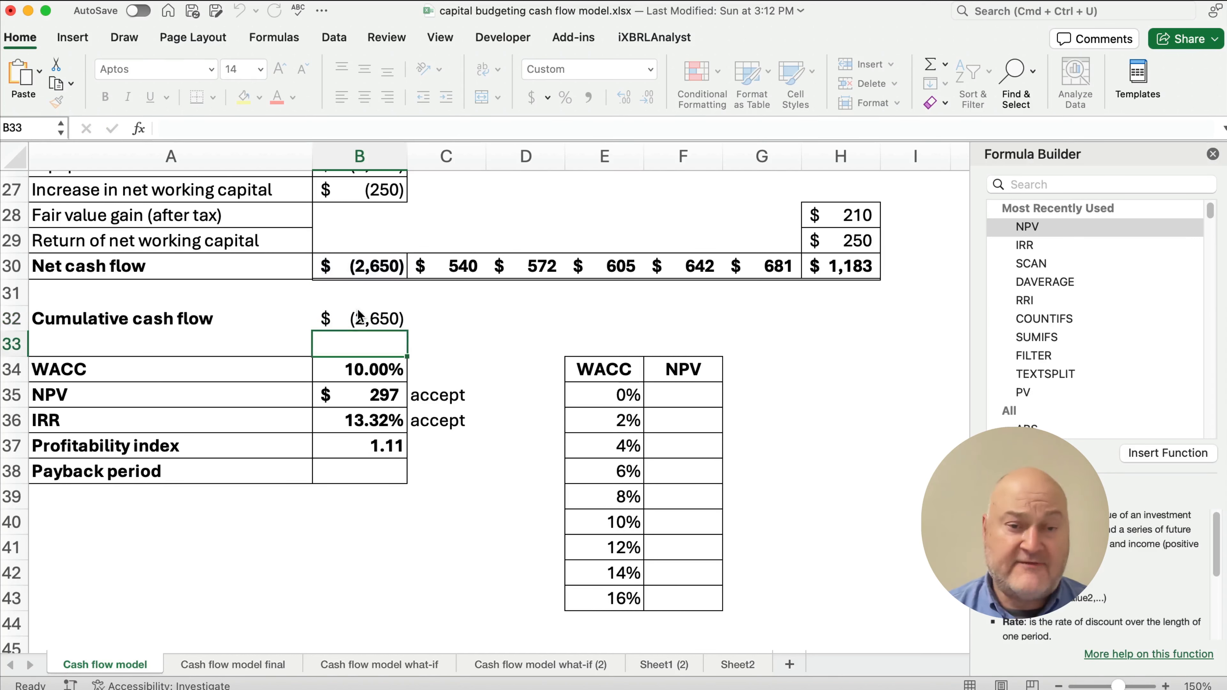
# Enter the Year 1 cumulative cash flow in C32 as =B32+C30 and fill the formula across through H32
pyautogui.press('Up')
pyautogui.press('Right')
pyautogui.write('=')
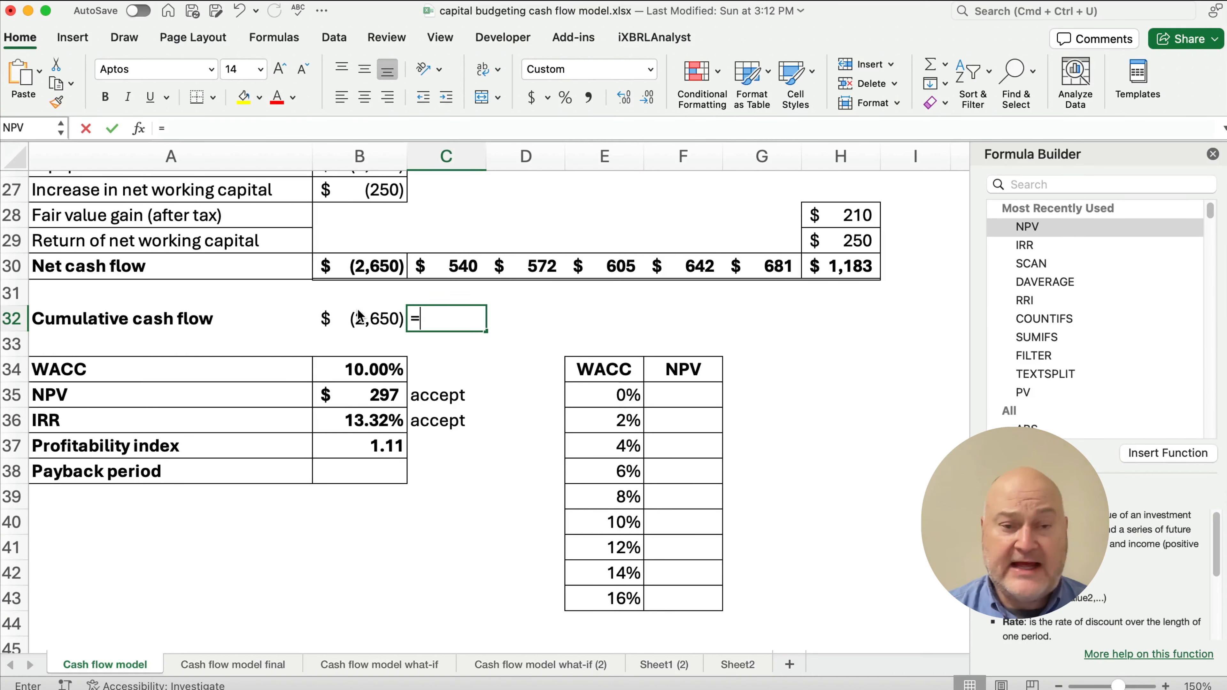
pyautogui.press('Left')
pyautogui.write('+')
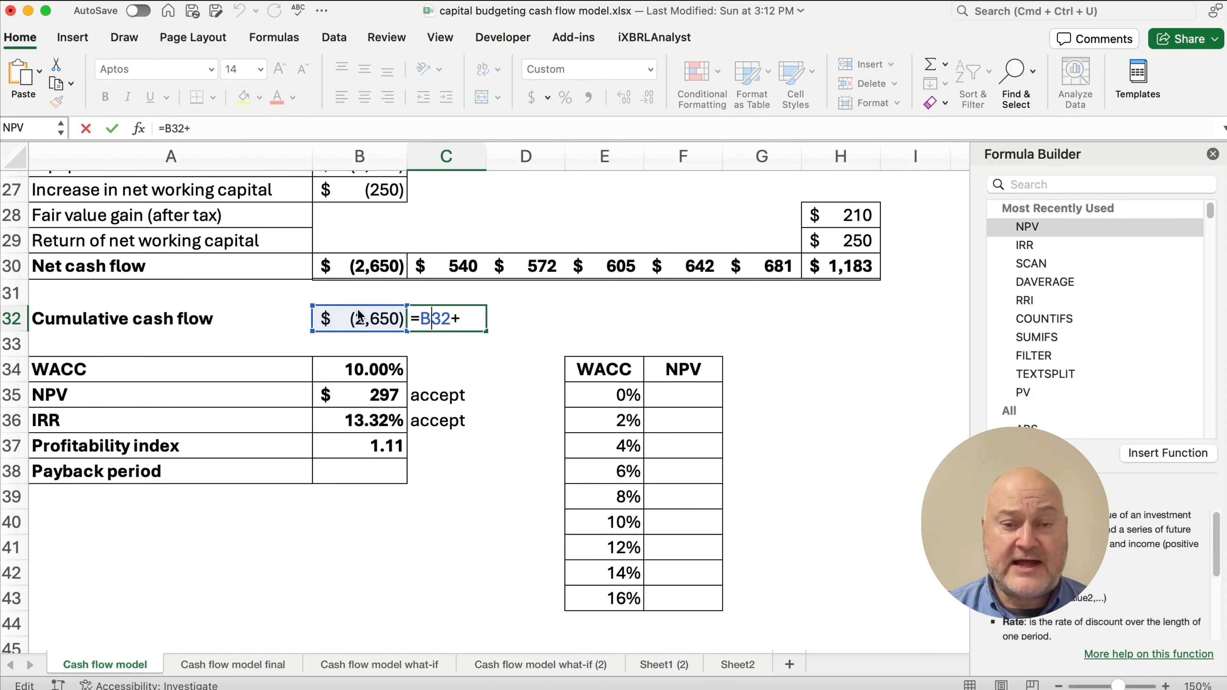
pyautogui.click(455, 266)
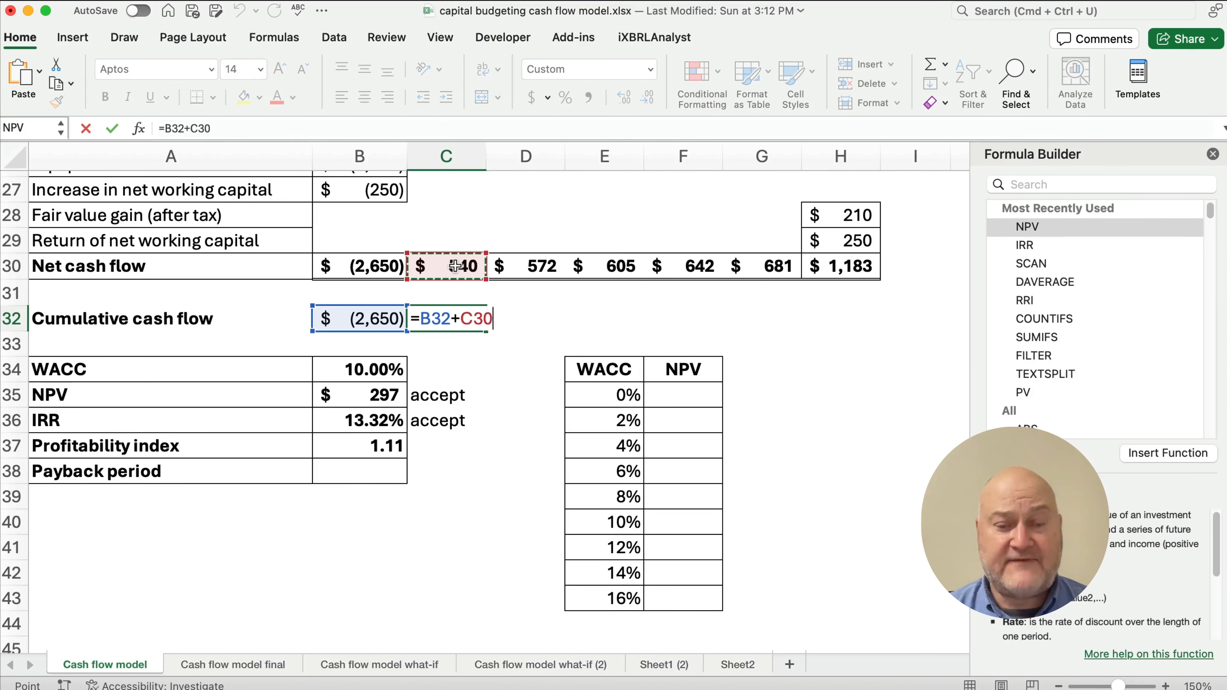
pyautogui.press('Return')
pyautogui.click(454, 315)
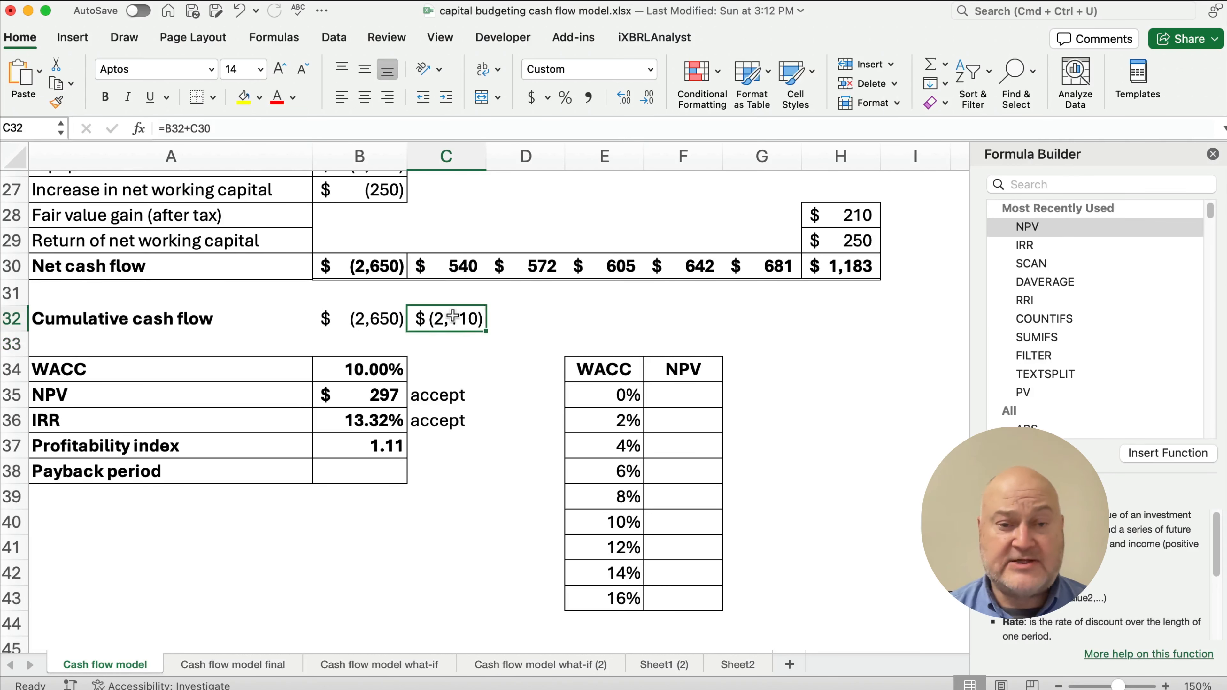
pyautogui.moveTo(487, 332); pyautogui.dragTo(851, 326)
# Examine the cumulative cash flows from Year 1 to Year 4 to find when the initial investment is recovered
pyautogui.click(561, 320)
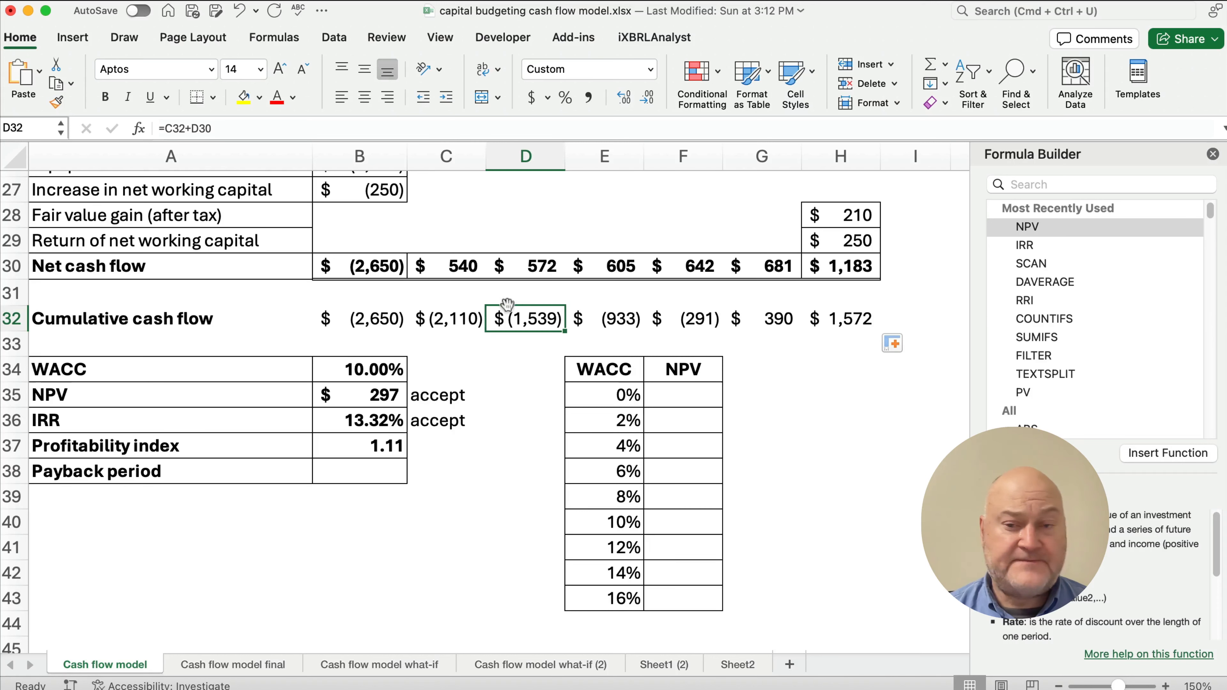
pyautogui.click(447, 320)
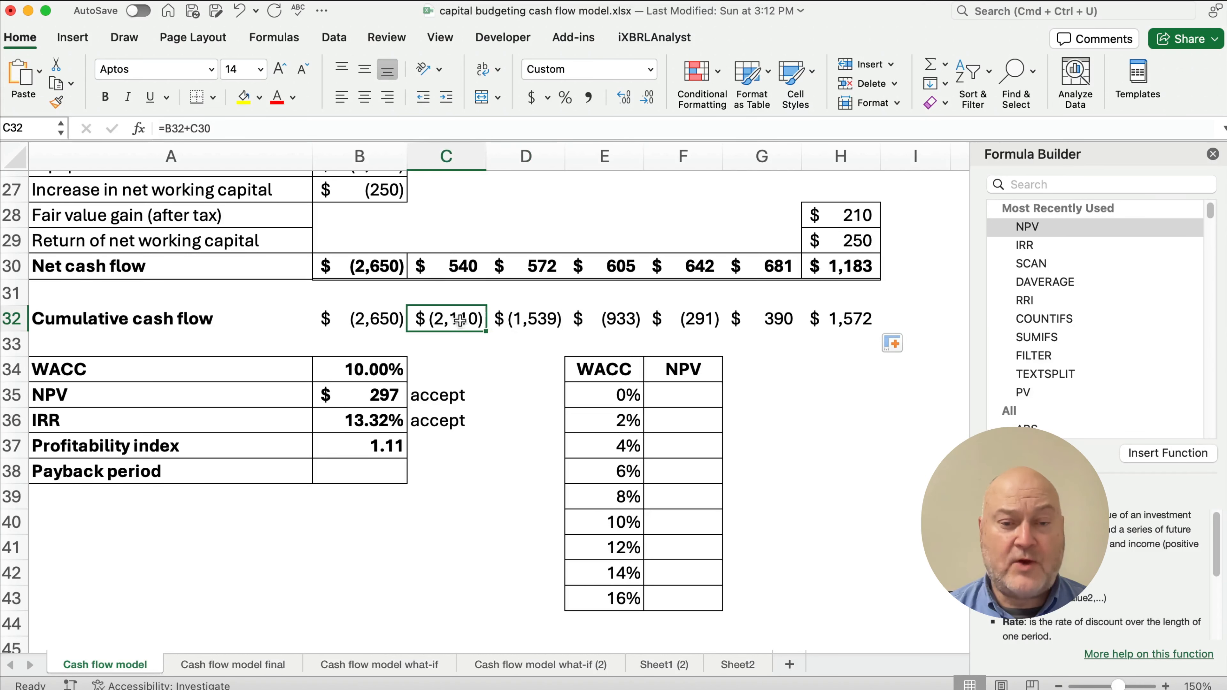
pyautogui.click(522, 321)
pyautogui.click(613, 322)
pyautogui.click(699, 321)
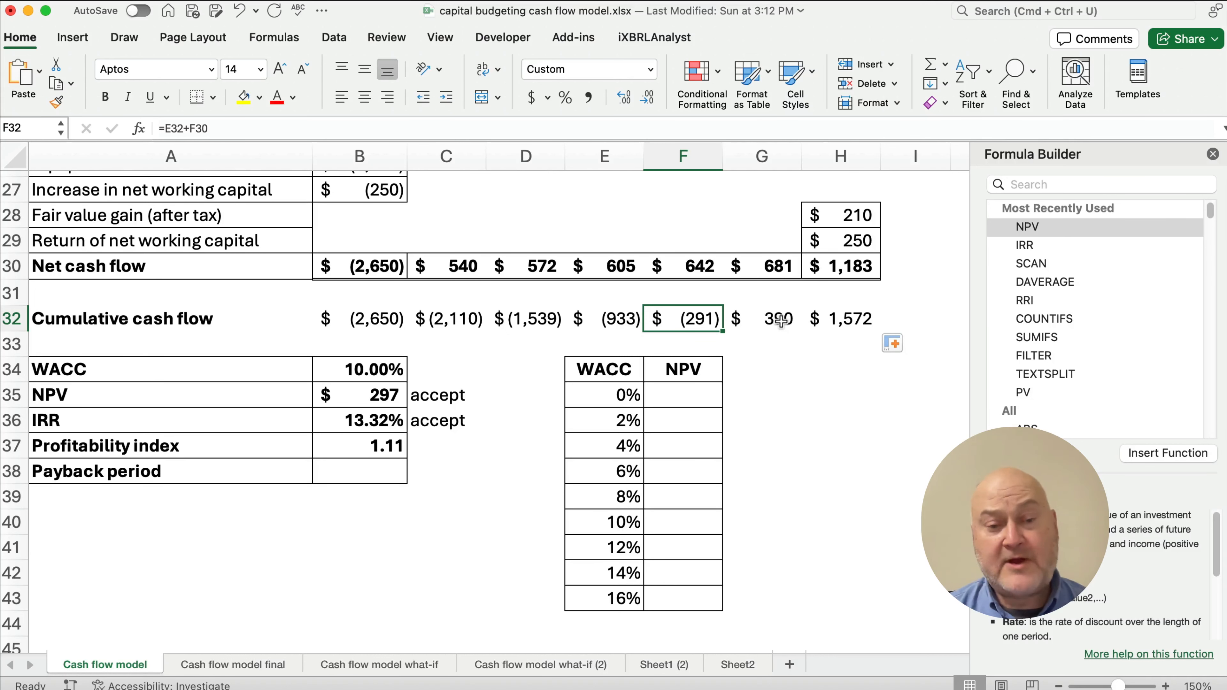
# Calculate the payback period in B38 with =4+(-F32/G30) and check the formula
pyautogui.click(362, 469)
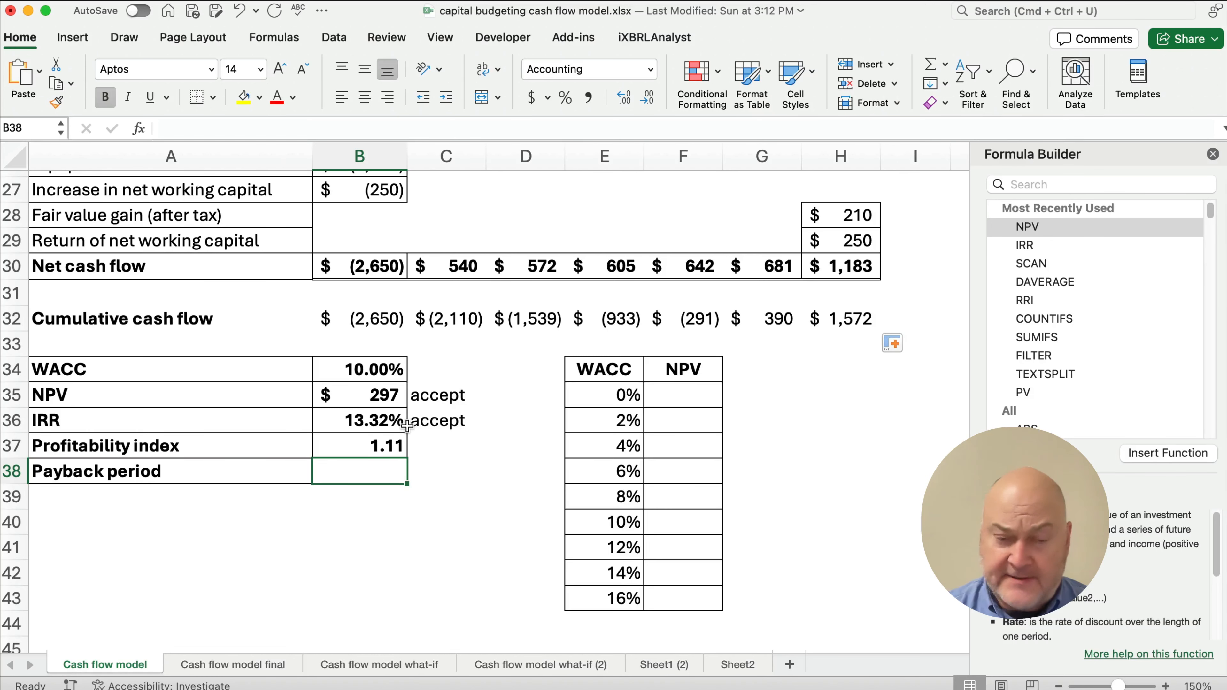
pyautogui.write('=4')
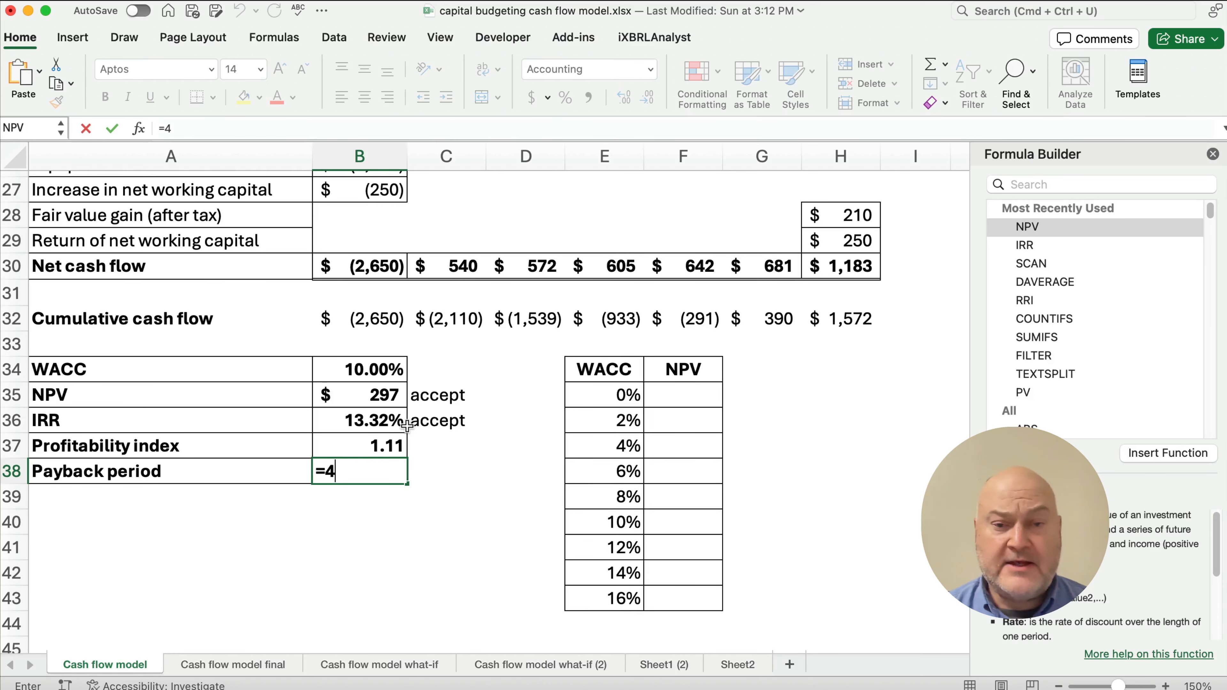
pyautogui.write('+')
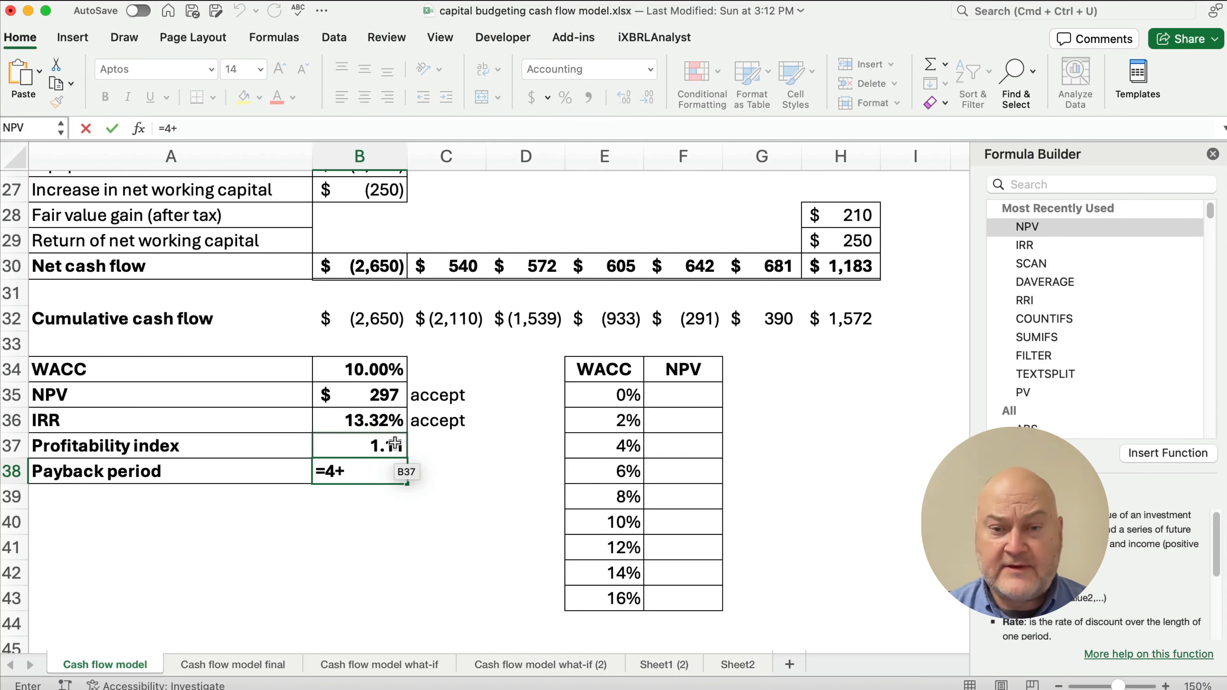
pyautogui.write('(')
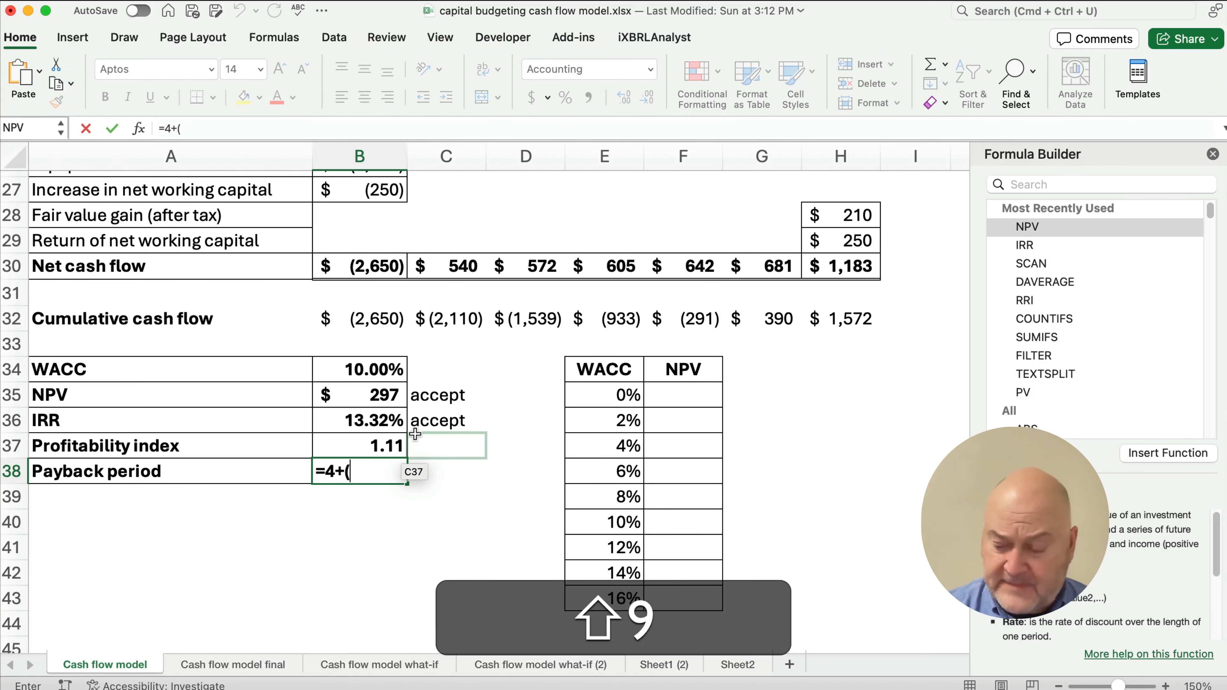
pyautogui.write('-')
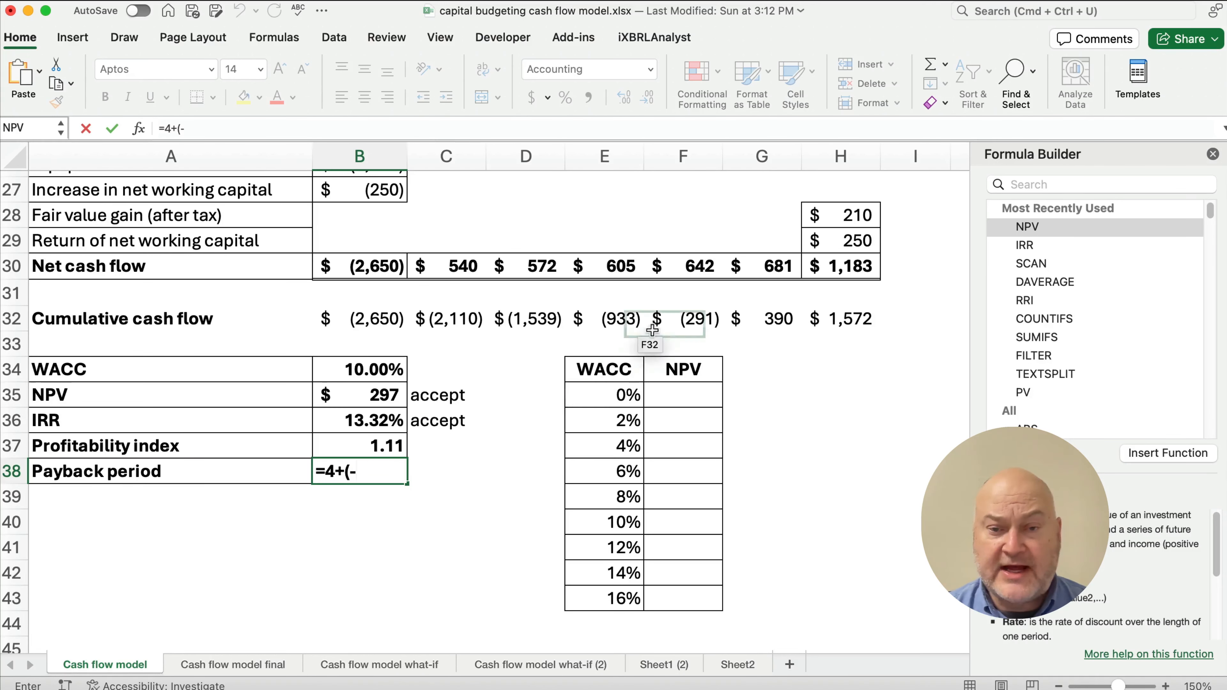
pyautogui.click(682, 321)
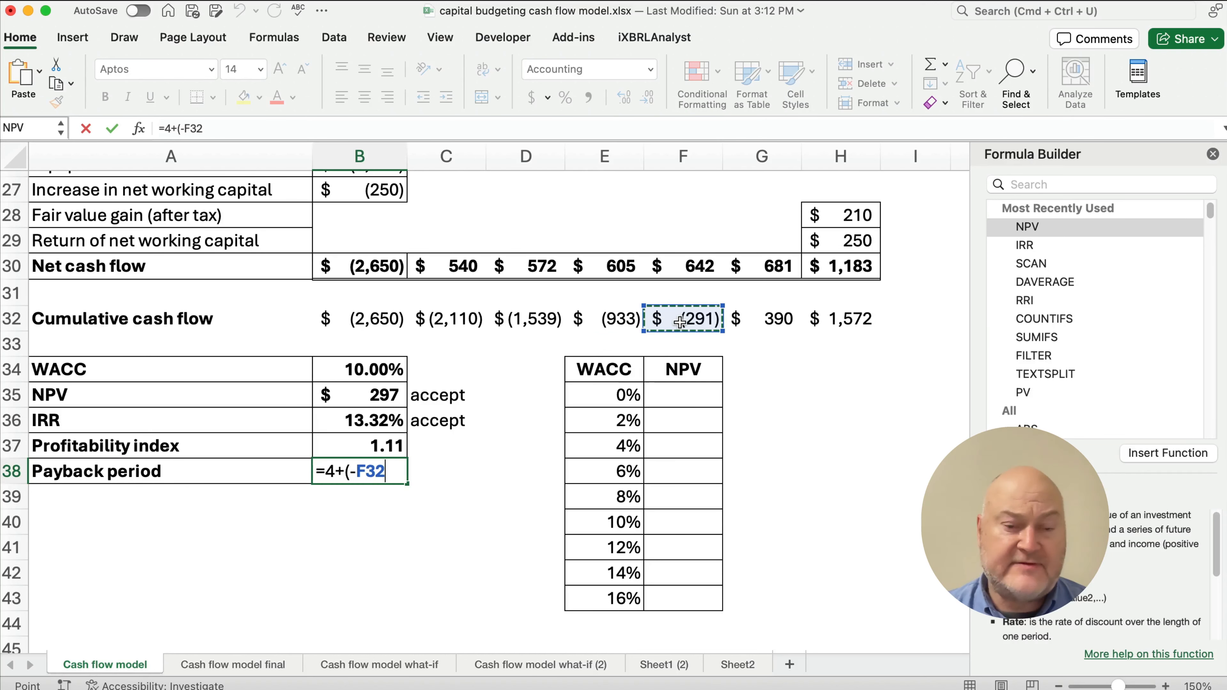
pyautogui.write('/')
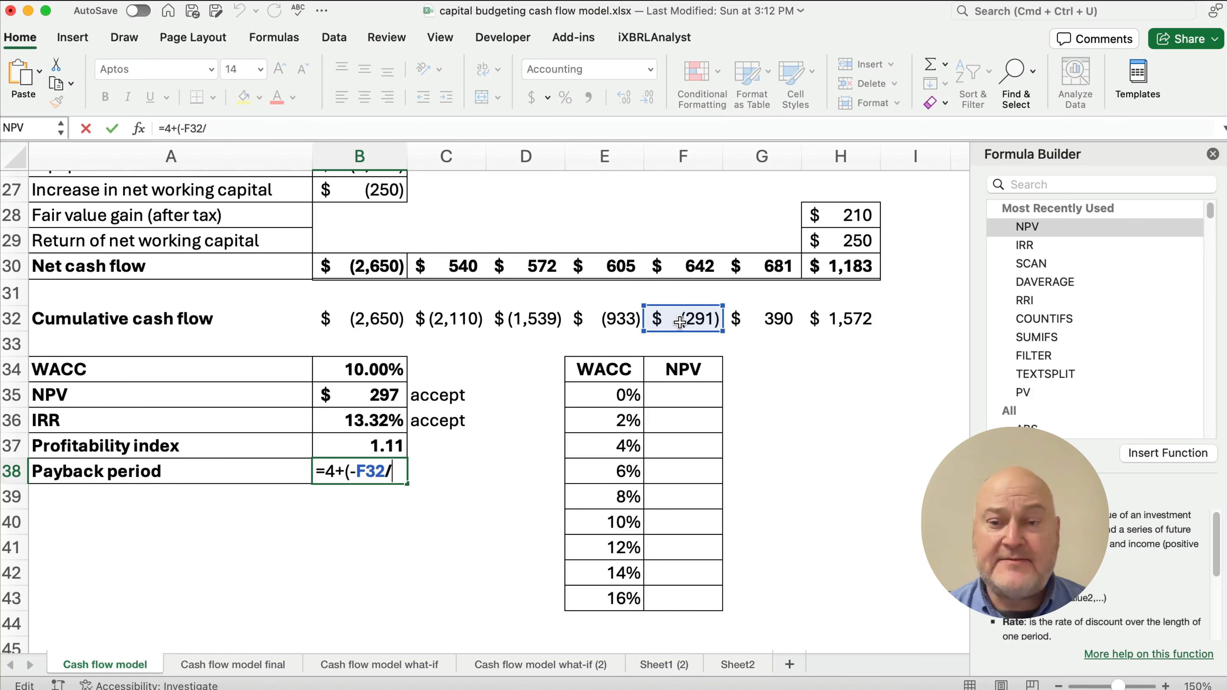
pyautogui.click(774, 266)
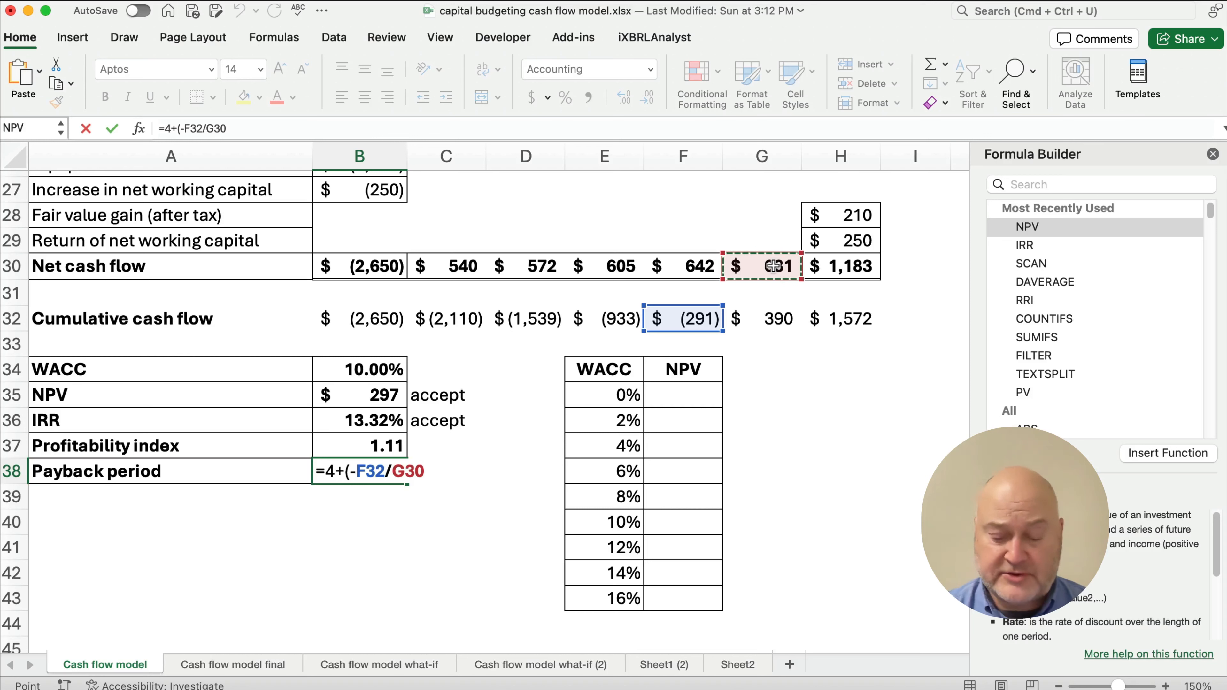
pyautogui.write(')')
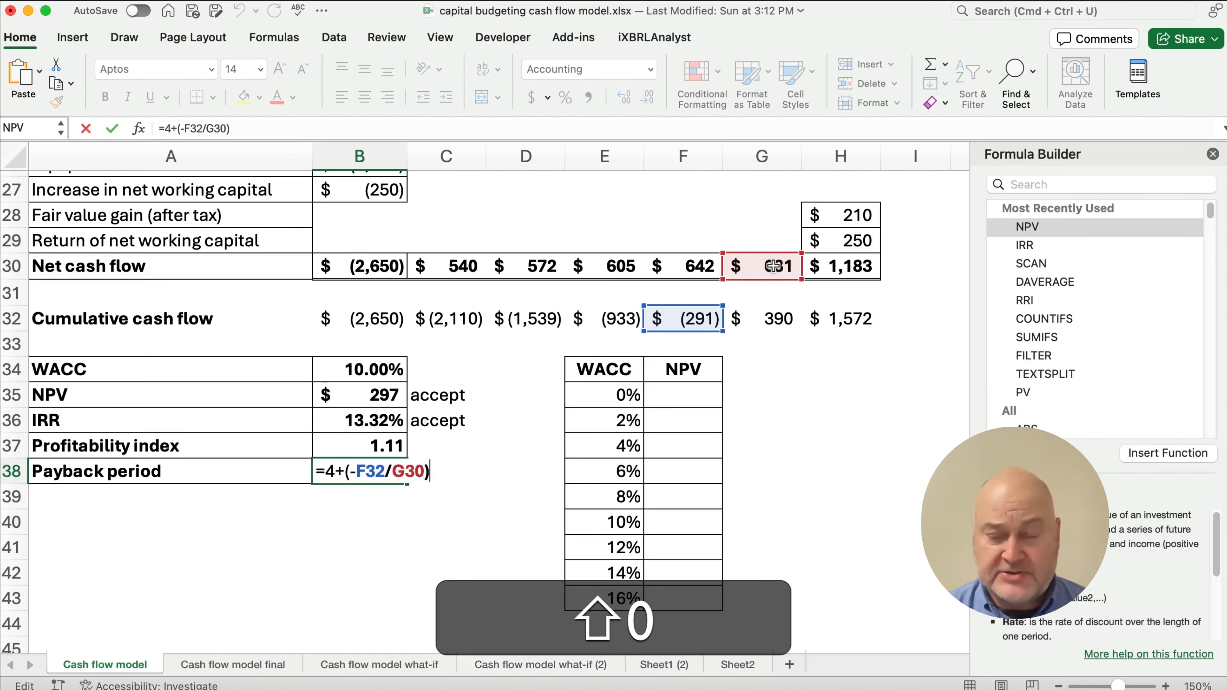
pyautogui.press('Return')
pyautogui.press('Up')
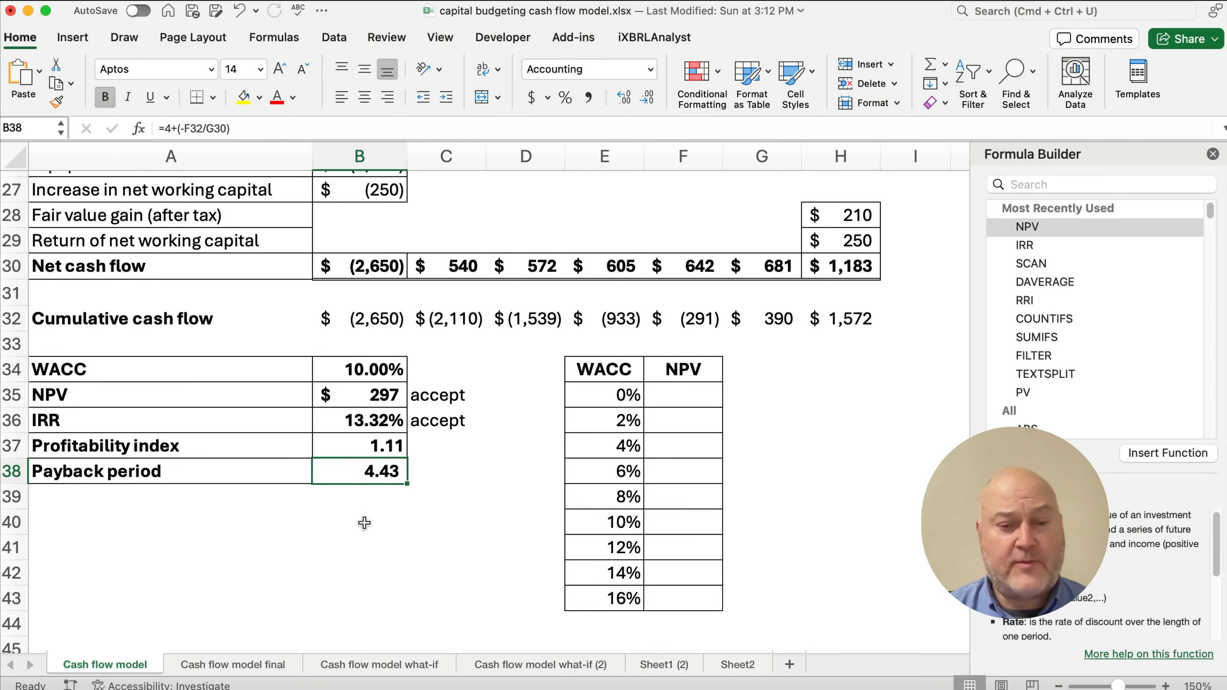
# Label the payback period result with the unit "years" in C38
pyautogui.click(423, 476)
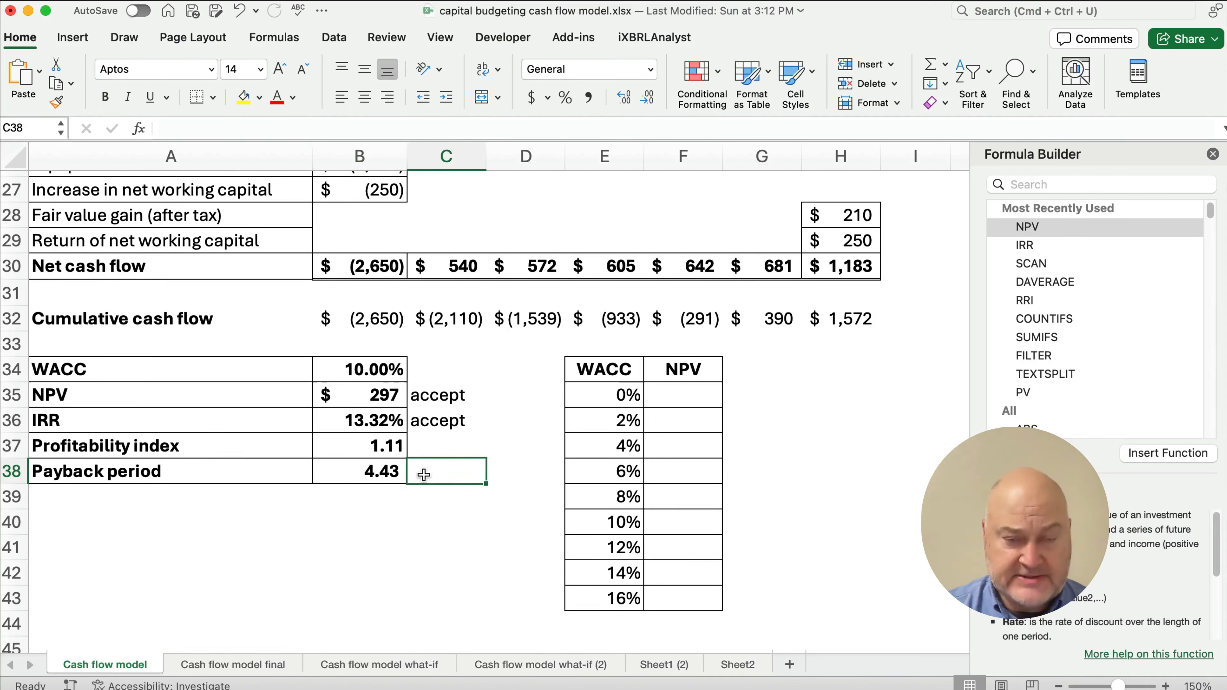
pyautogui.write('years')
pyautogui.press('Return')
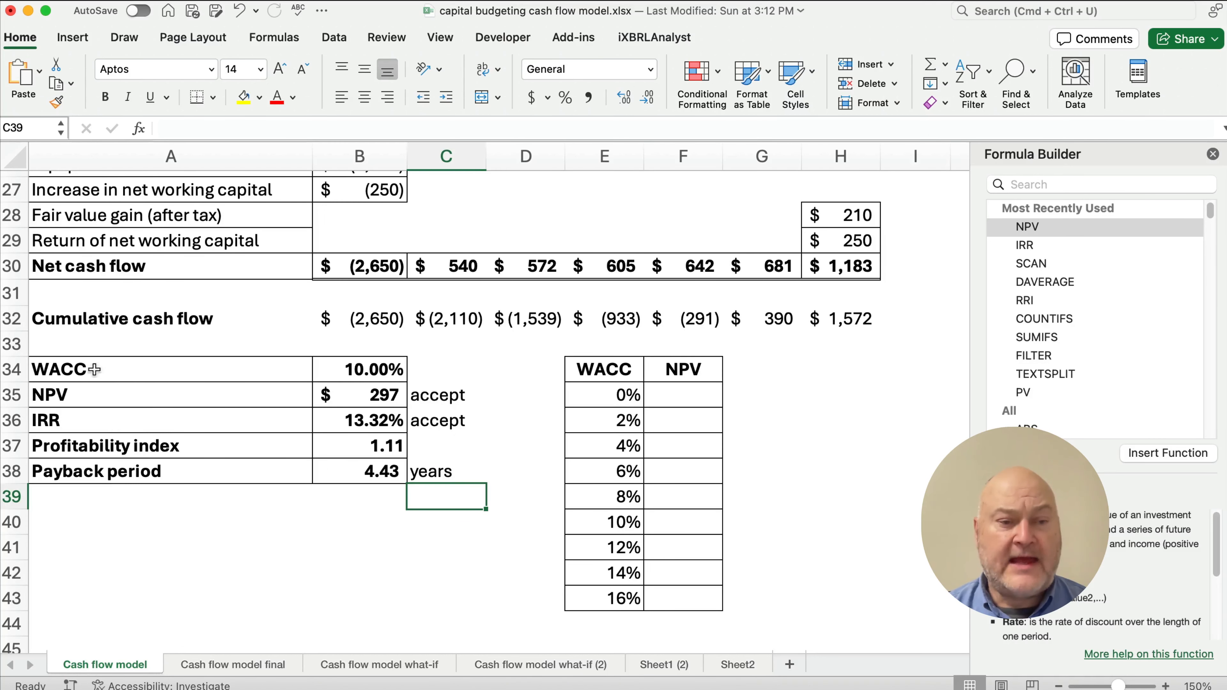
# Calculate the NPV for the 0% WACC in F35, using E35 as the rate and absolute range $C$30:$H$30 as the cash flows
pyautogui.moveTo(95, 370); pyautogui.dragTo(374, 396)
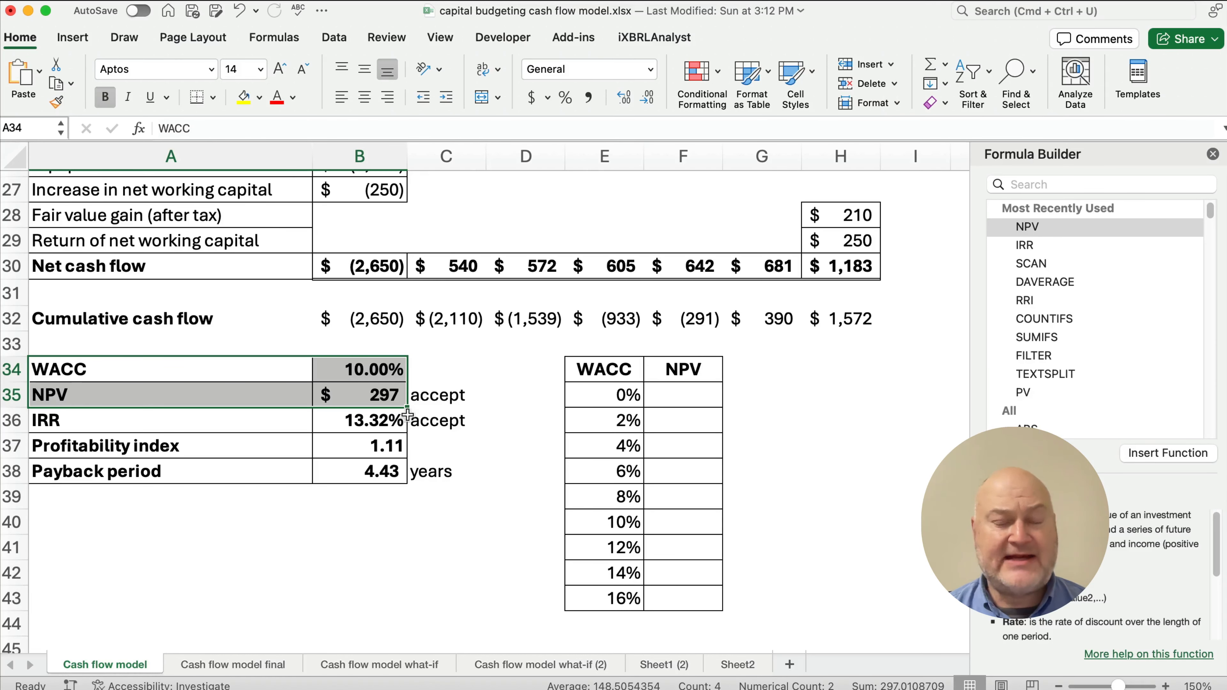
pyautogui.click(677, 399)
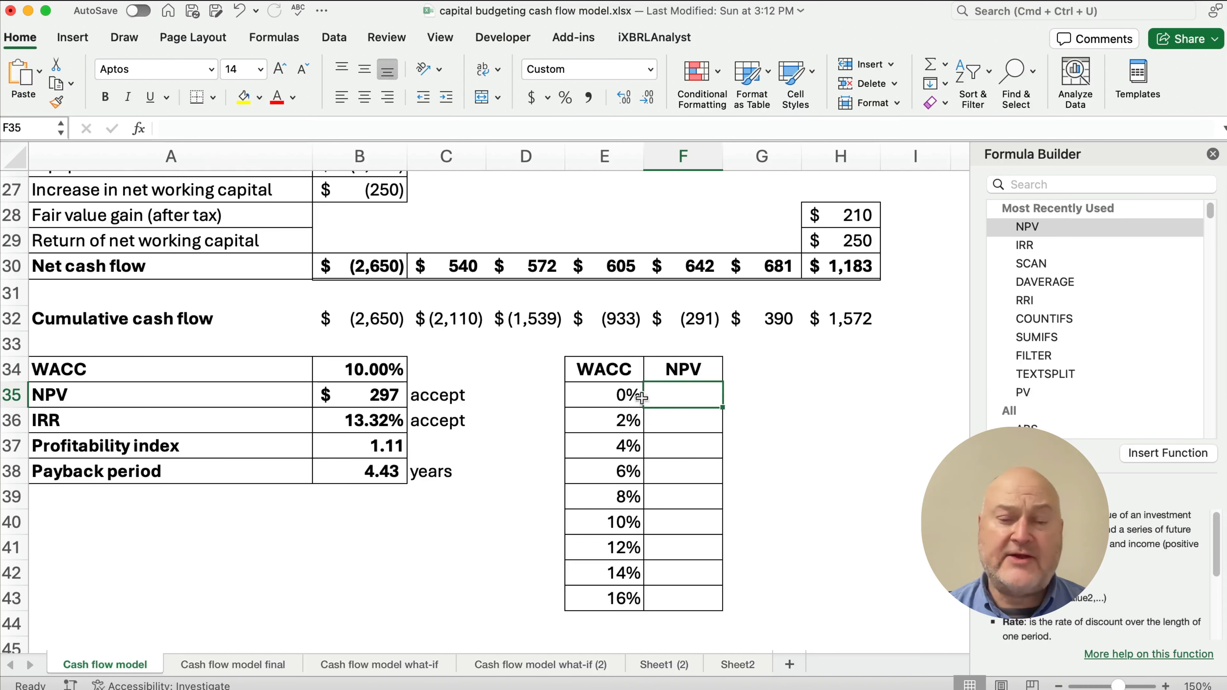
pyautogui.moveTo(595, 396); pyautogui.dragTo(595, 589)
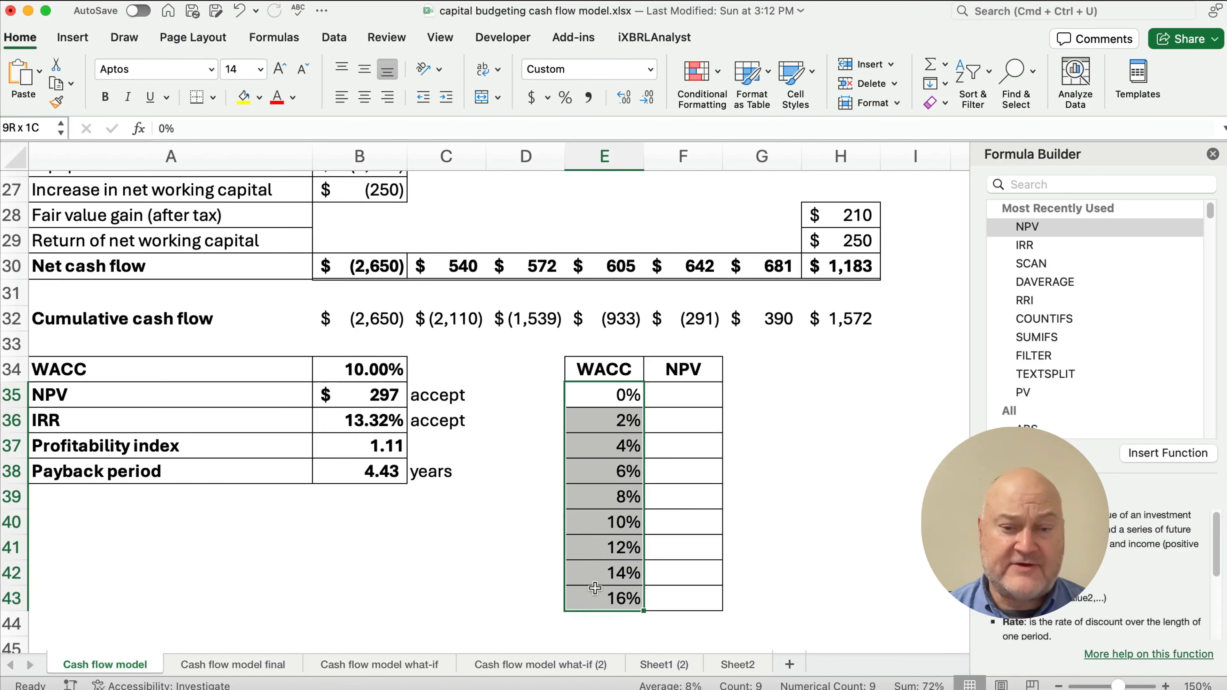
pyautogui.click(383, 371)
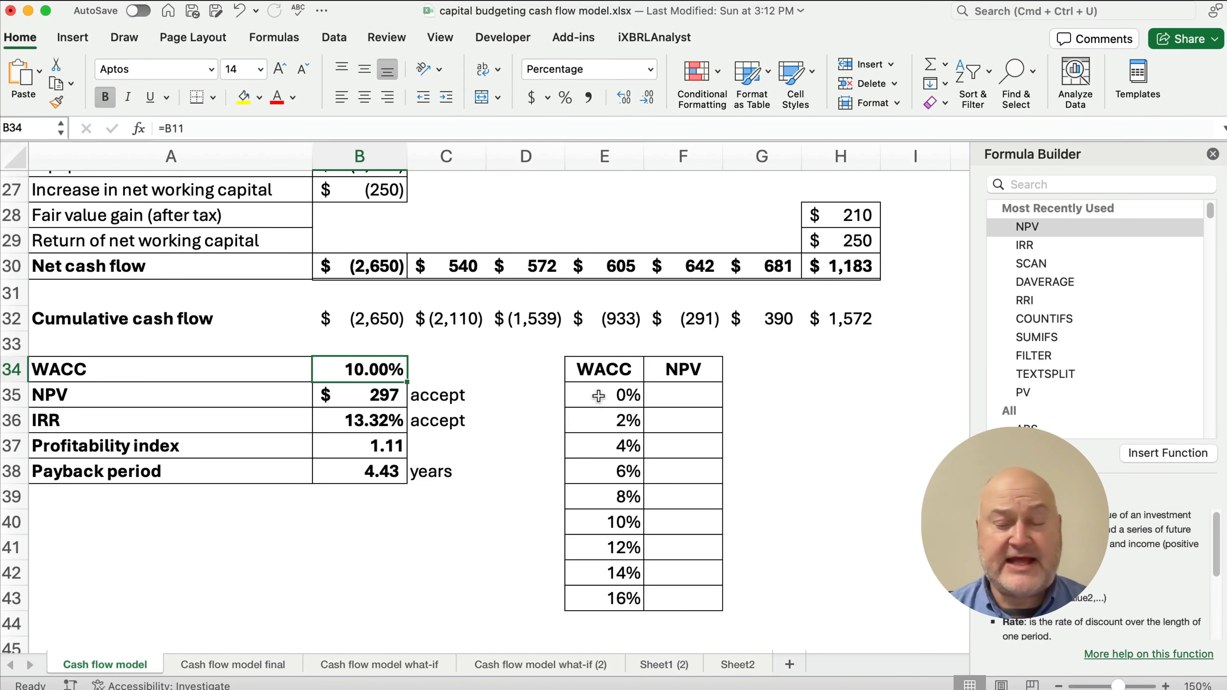
pyautogui.moveTo(593, 401); pyautogui.dragTo(594, 593)
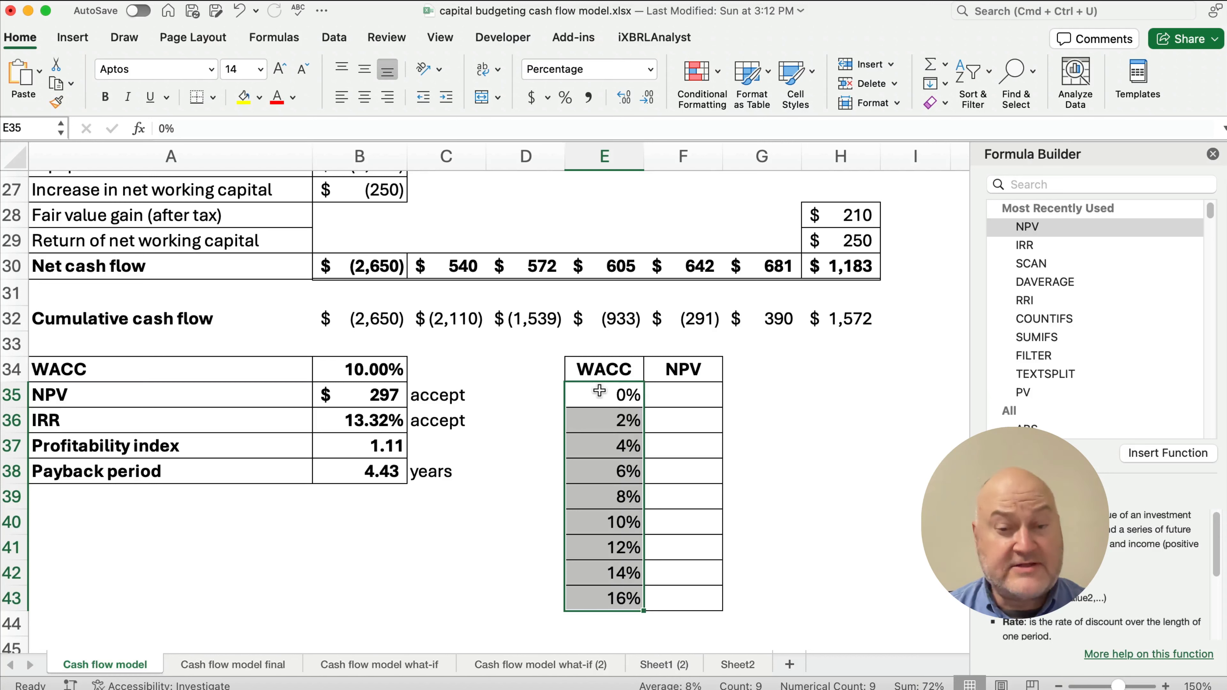
pyautogui.click(683, 393)
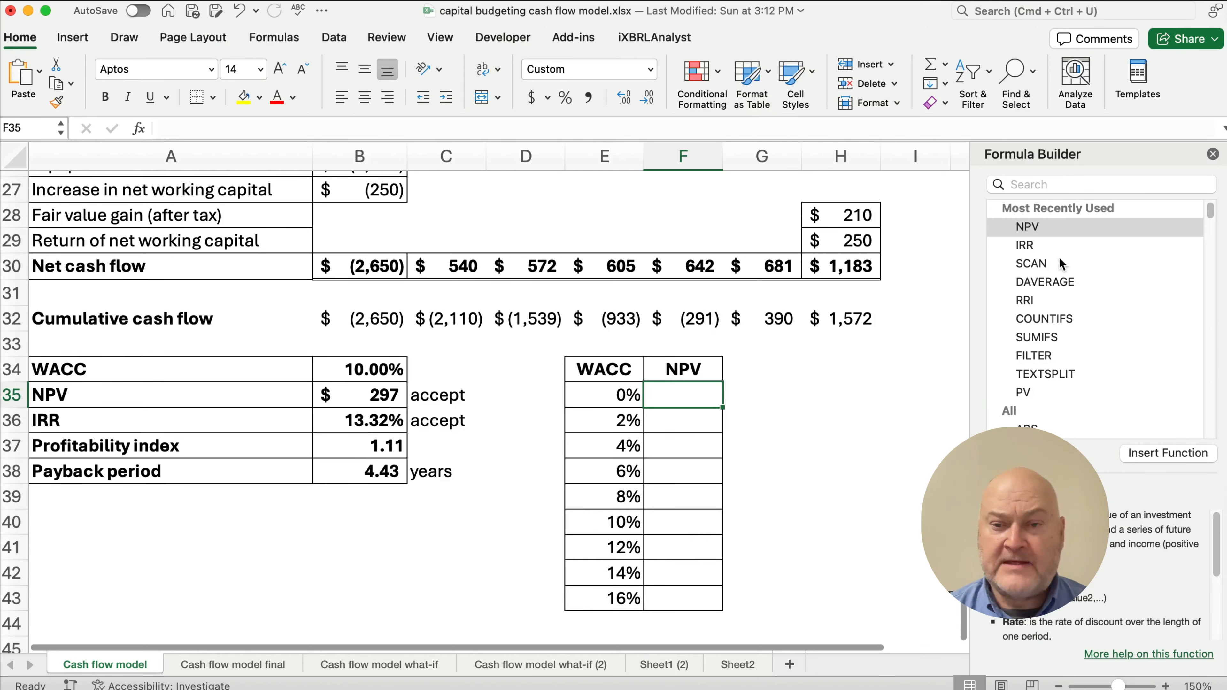
pyautogui.doubleClick(1040, 228)
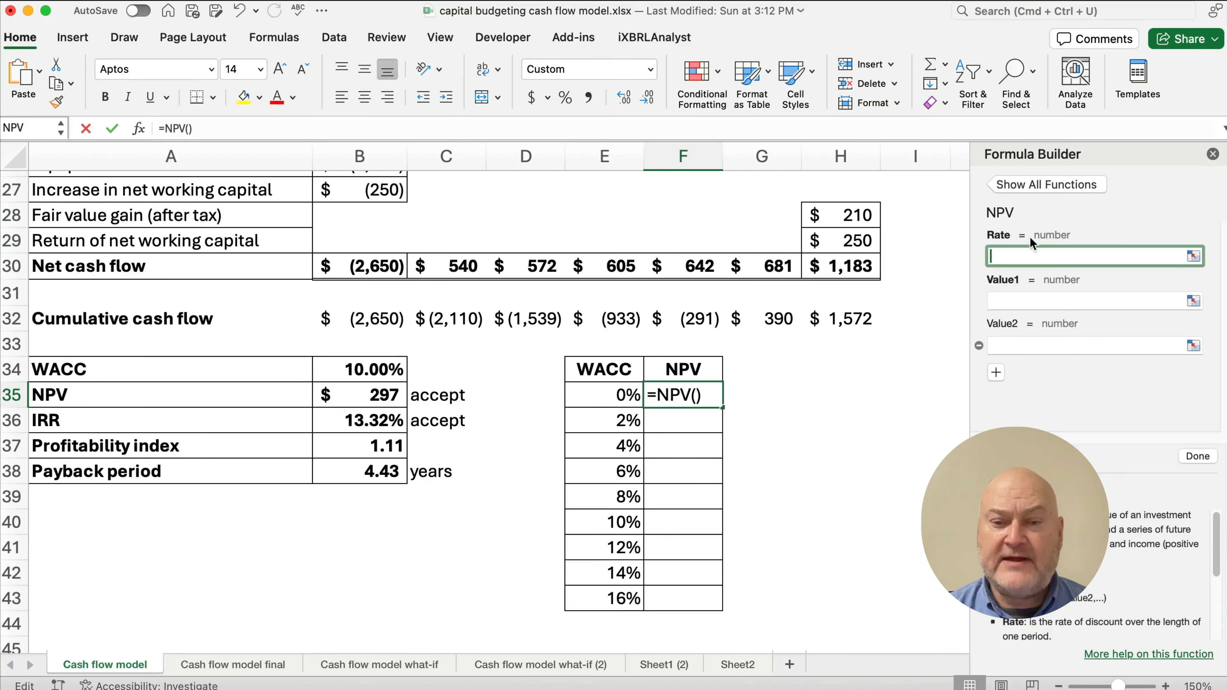
pyautogui.click(610, 395)
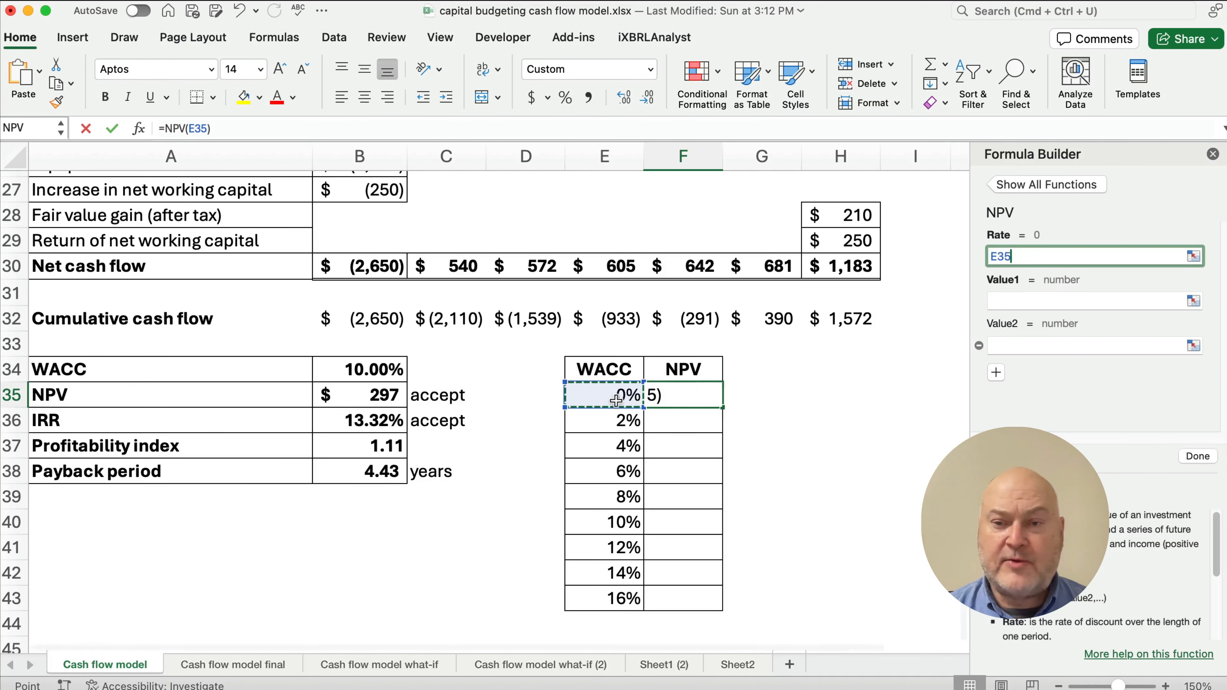
pyautogui.click(1005, 303)
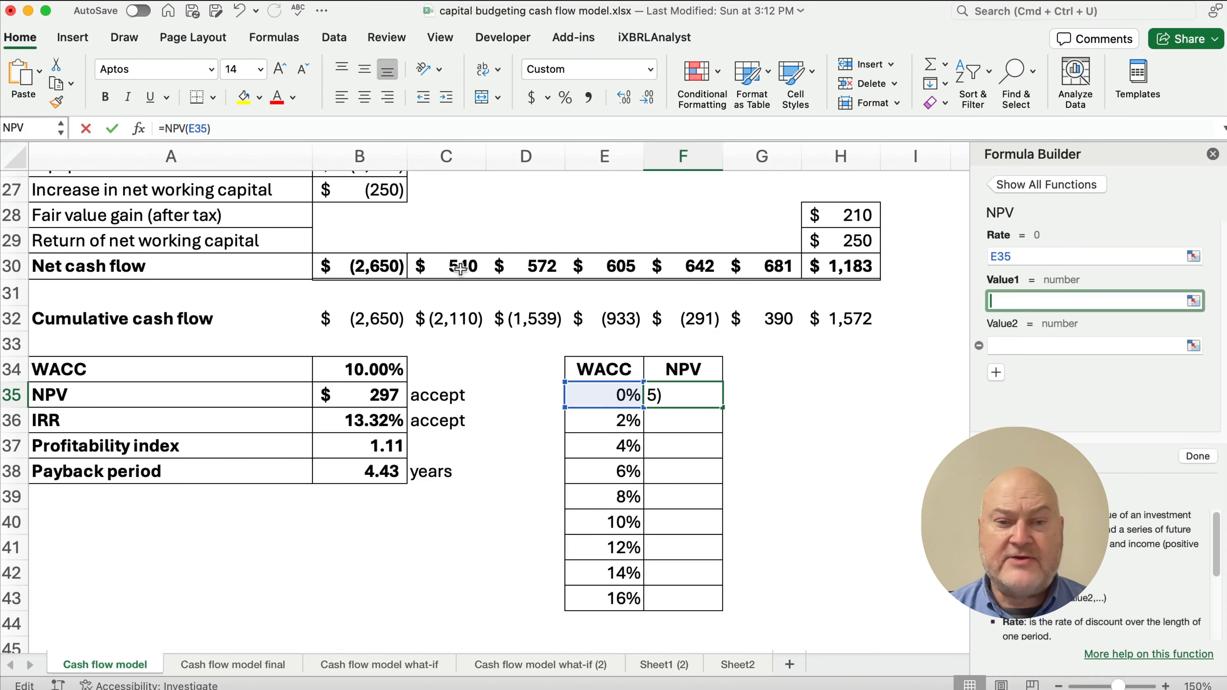
pyautogui.moveTo(464, 267); pyautogui.dragTo(829, 267)
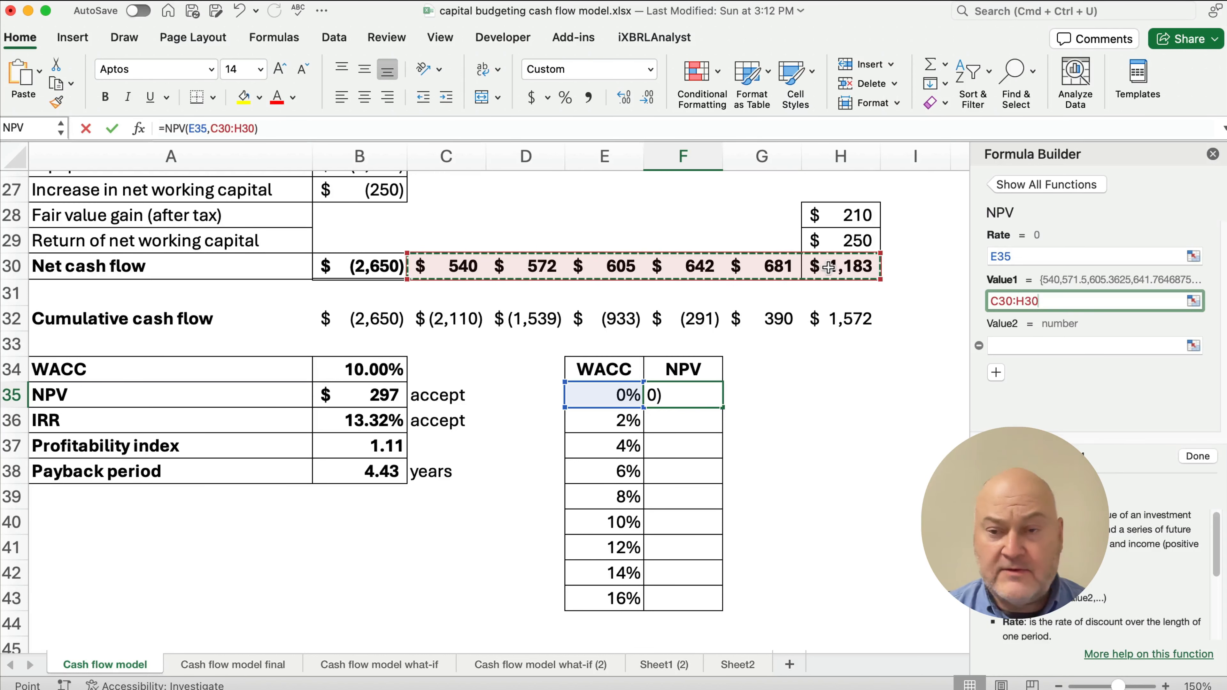
pyautogui.press('super+t')
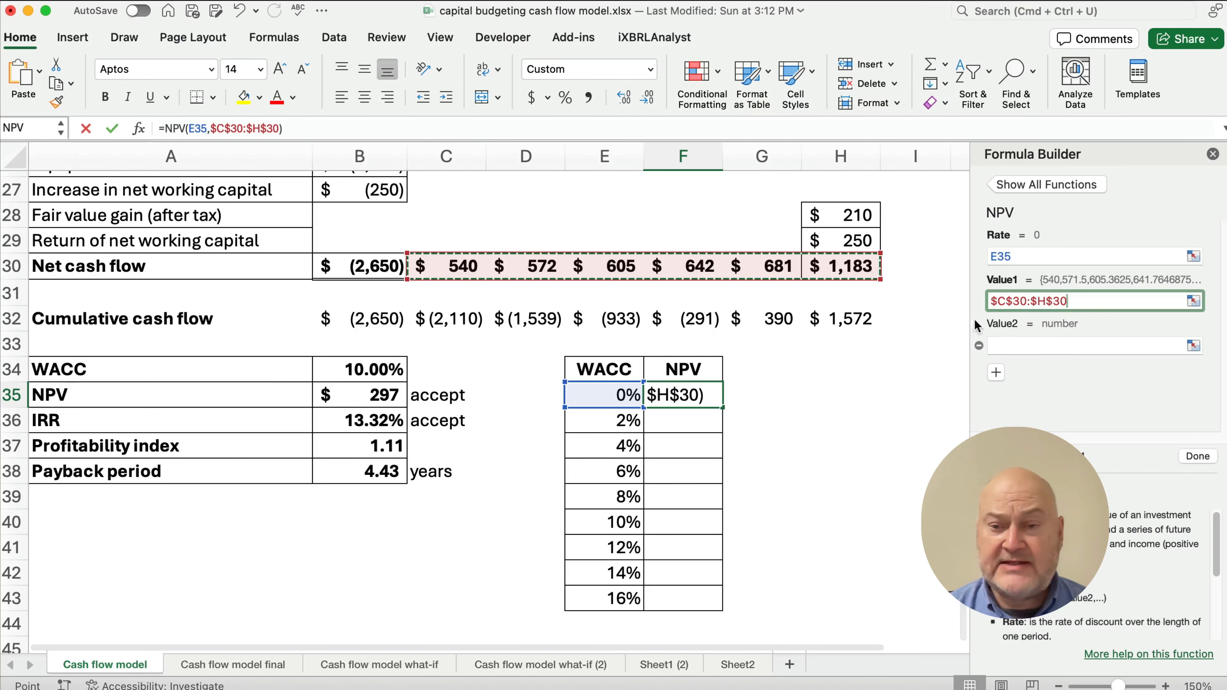
pyautogui.click(1200, 458)
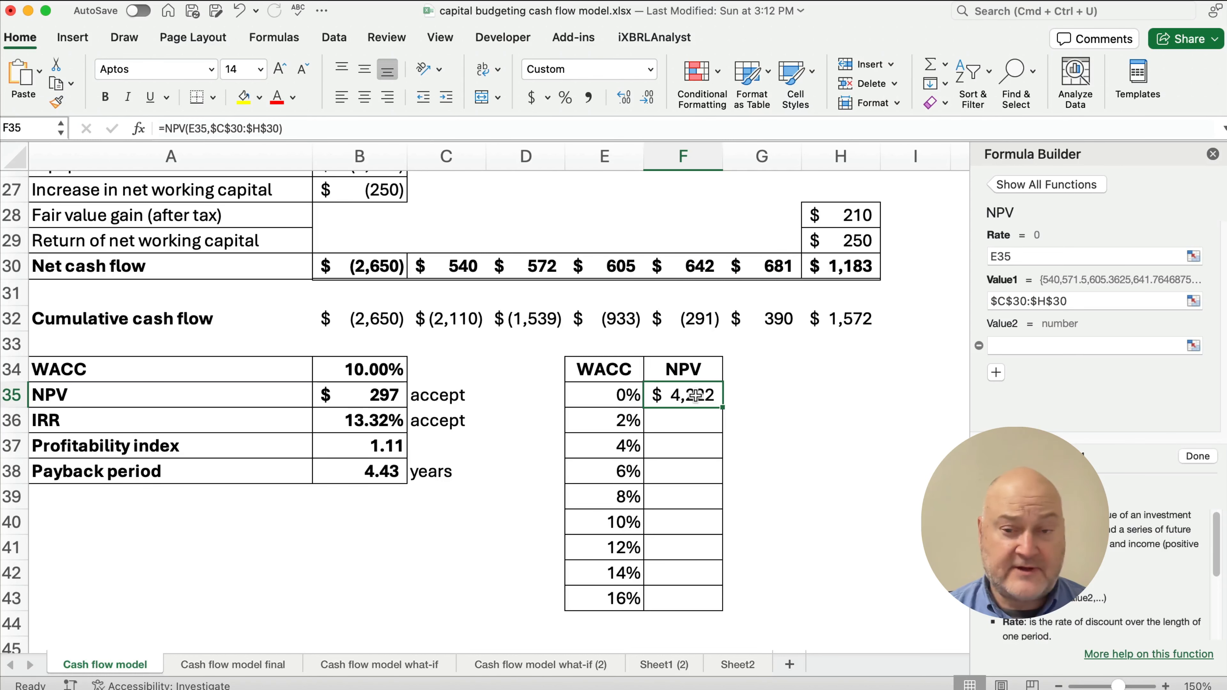
# Add the Year 0 net cash flow to the F35 formula as +$B$30 and compare the result with the final cumulative cash flow
pyautogui.click(325, 136)
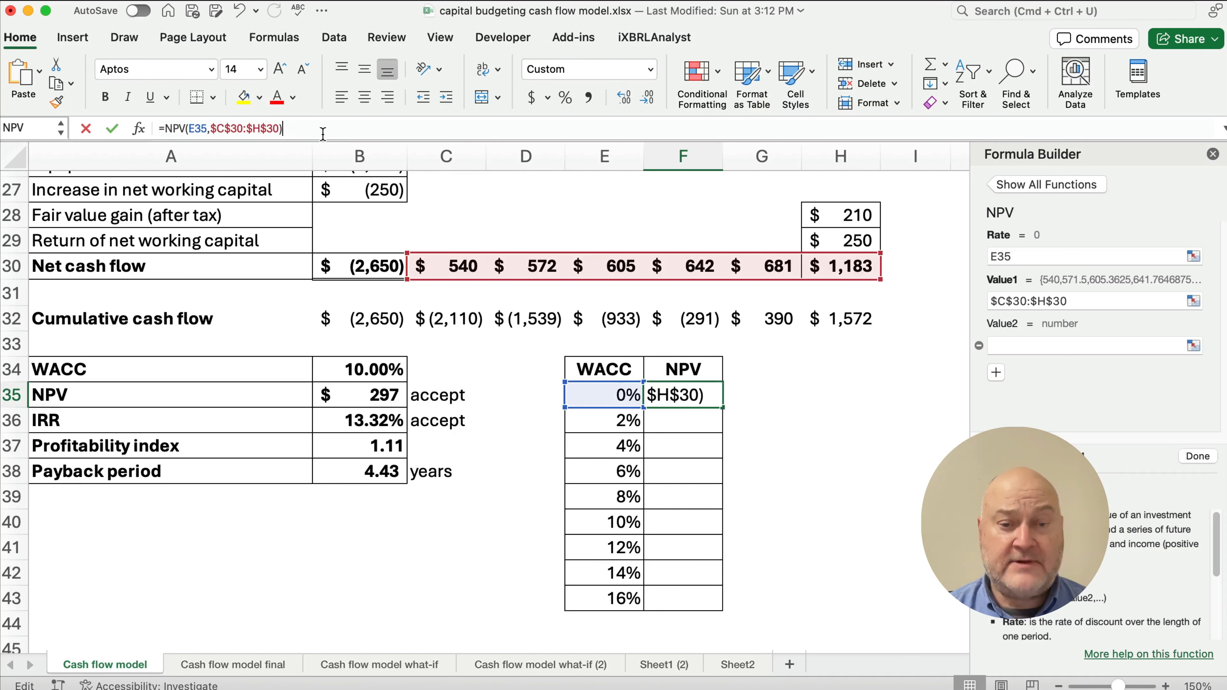
pyautogui.write('+')
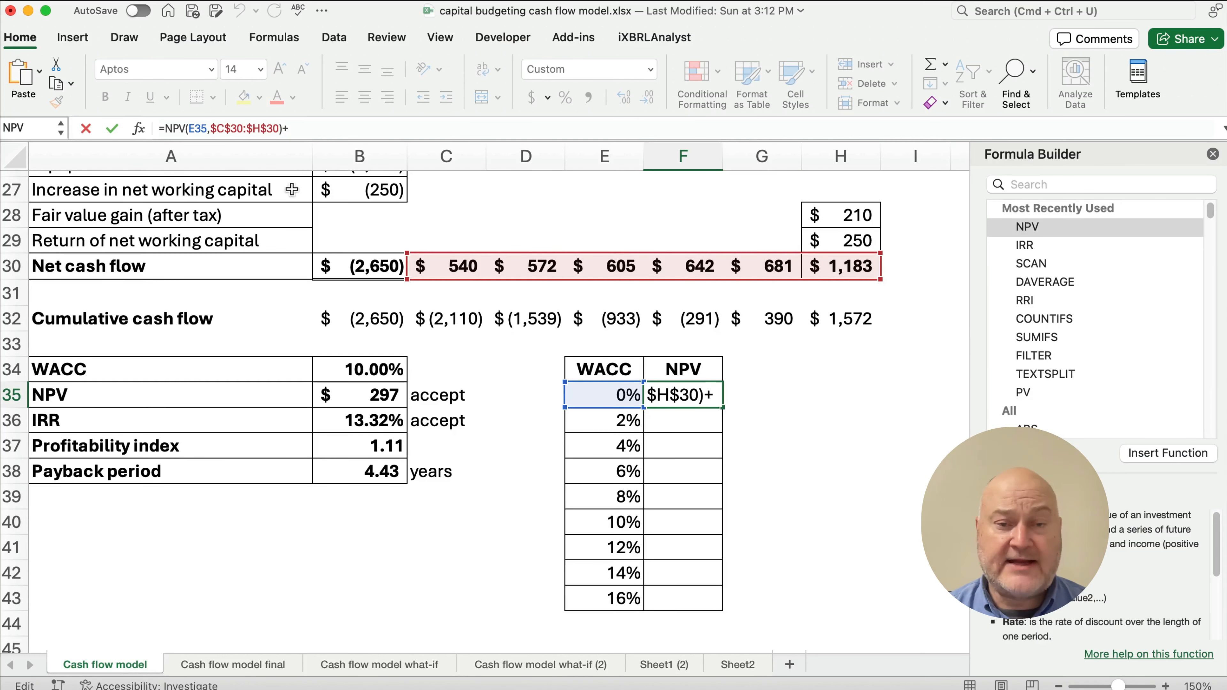
pyautogui.click(365, 269)
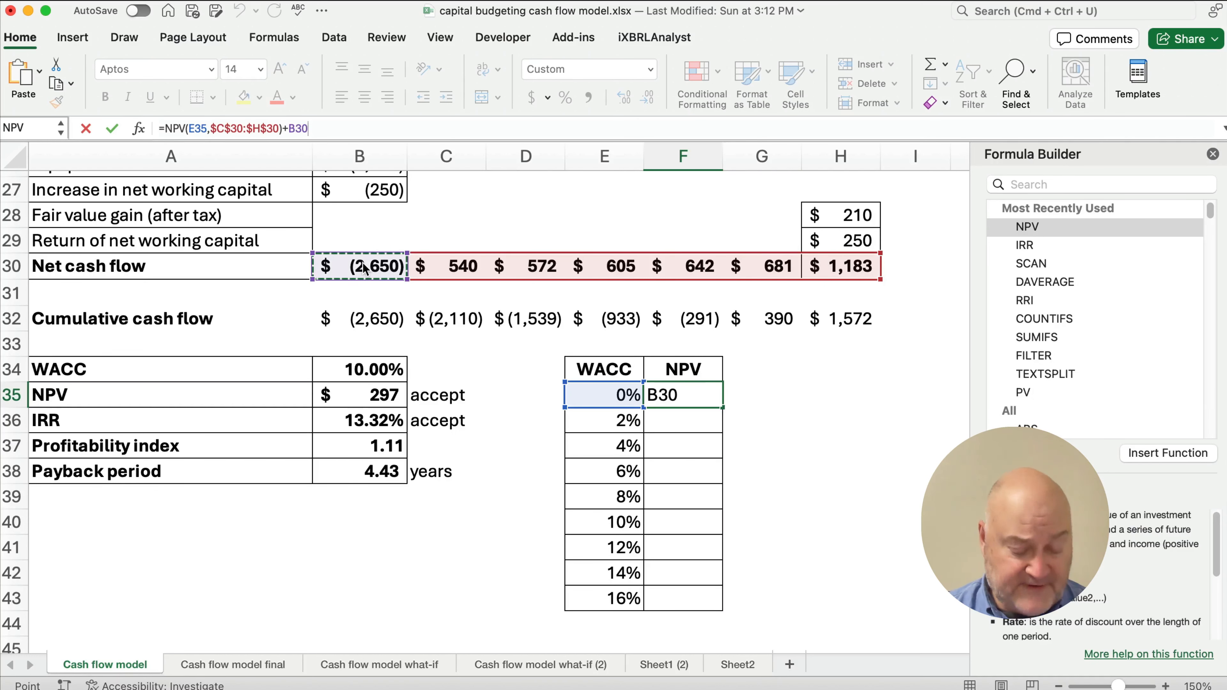
pyautogui.press('F4')
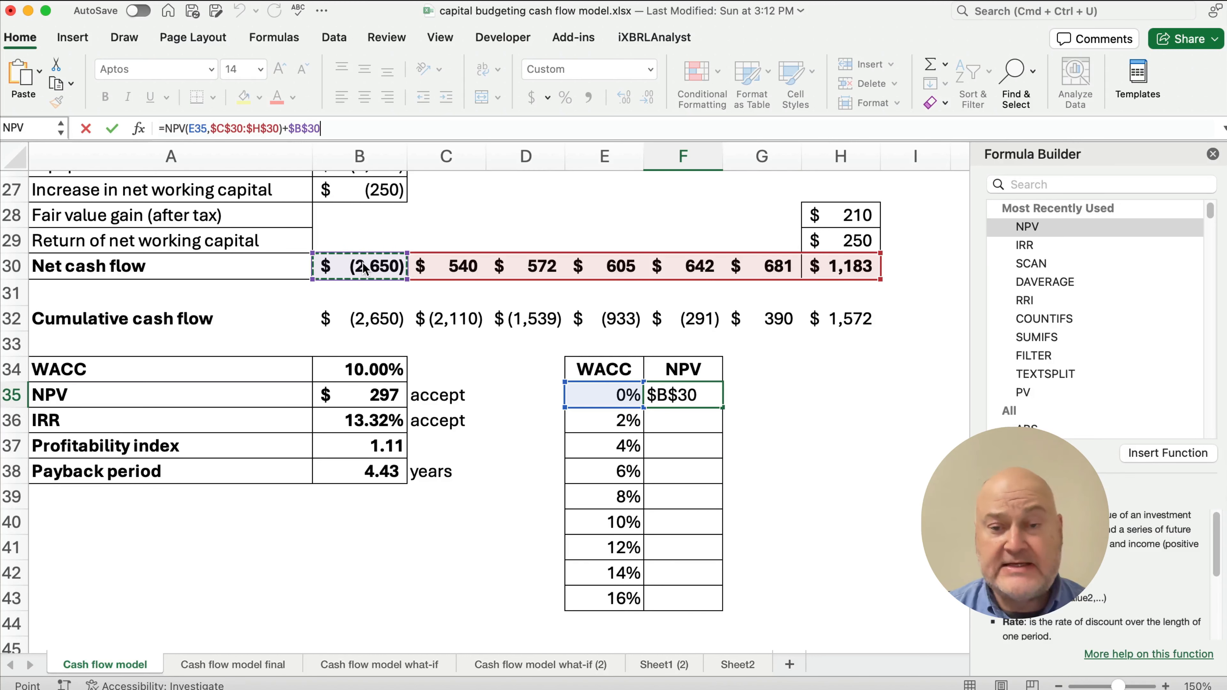
pyautogui.hotkey('ctrl', 'Return')
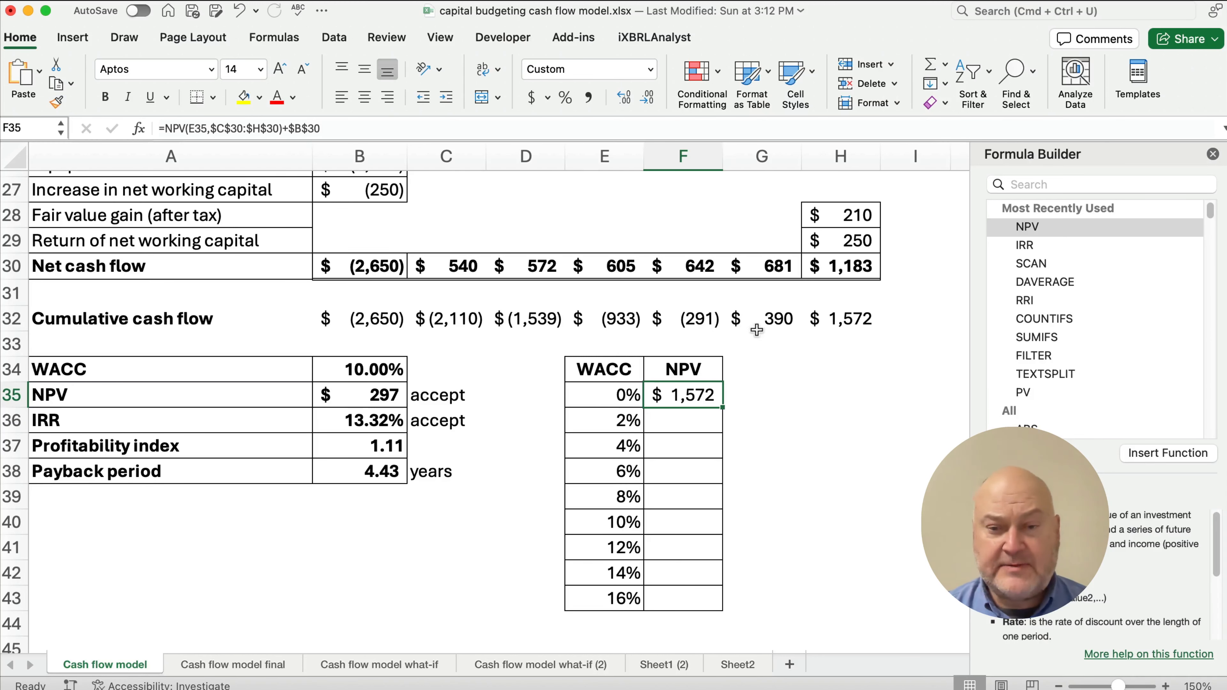
pyautogui.click(841, 321)
# Fill the F35 NPV formula down through F43 for the remaining WACC rates, checking the cell references in F36
pyautogui.click(691, 387)
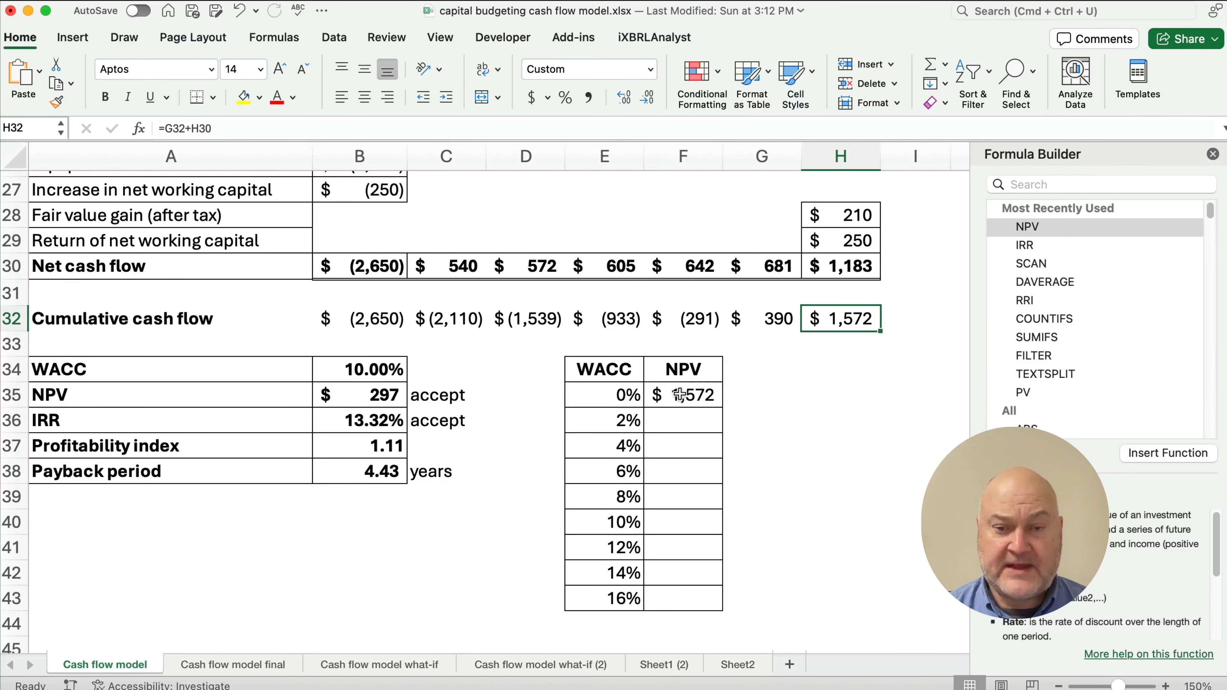
pyautogui.moveTo(723, 409); pyautogui.dragTo(724, 434)
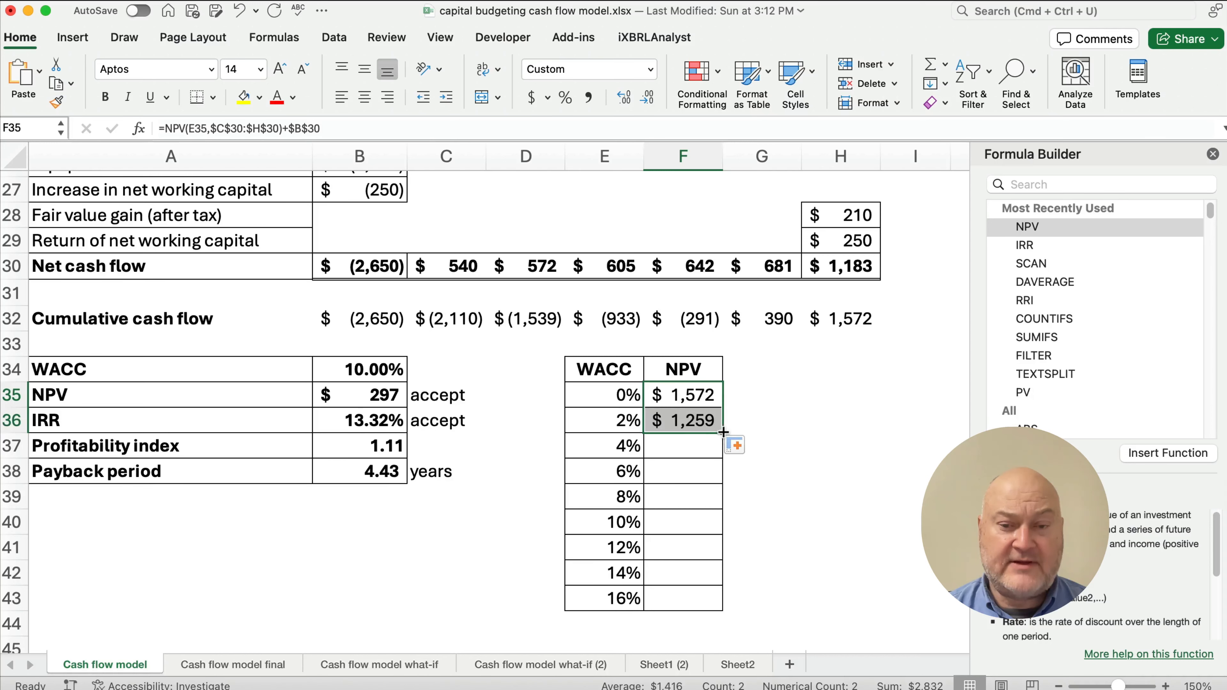
pyautogui.click(687, 421)
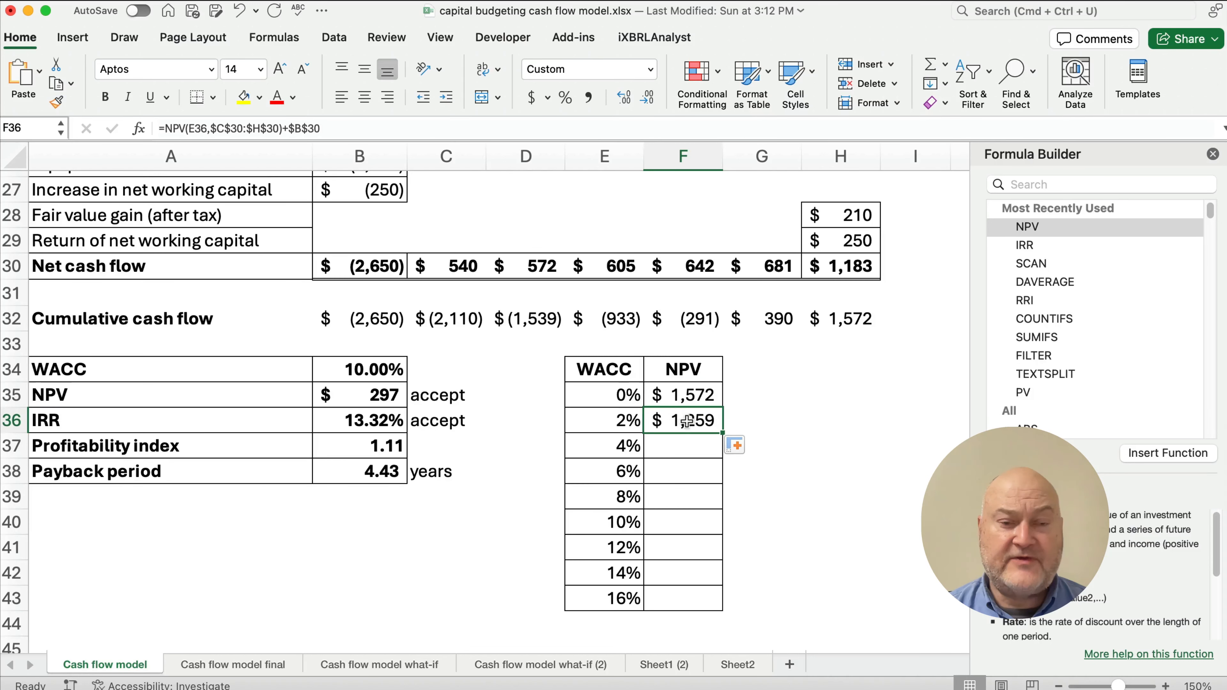
pyautogui.click(226, 130)
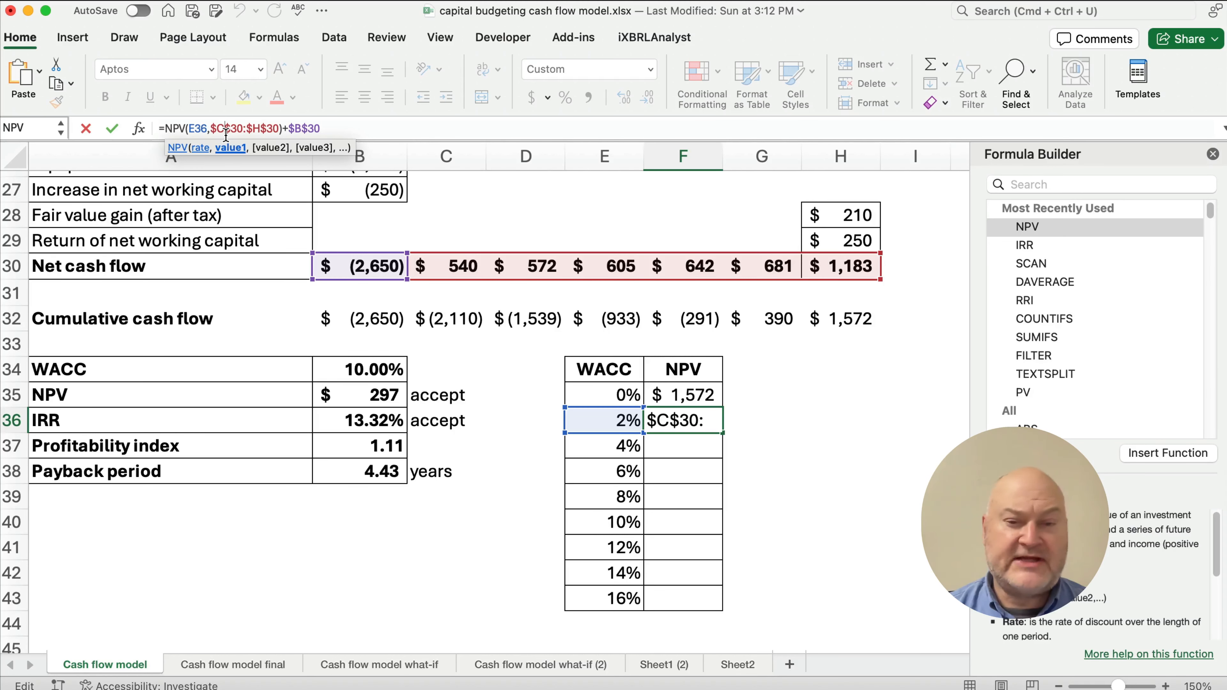
pyautogui.hotkey('ctrl', 'Return')
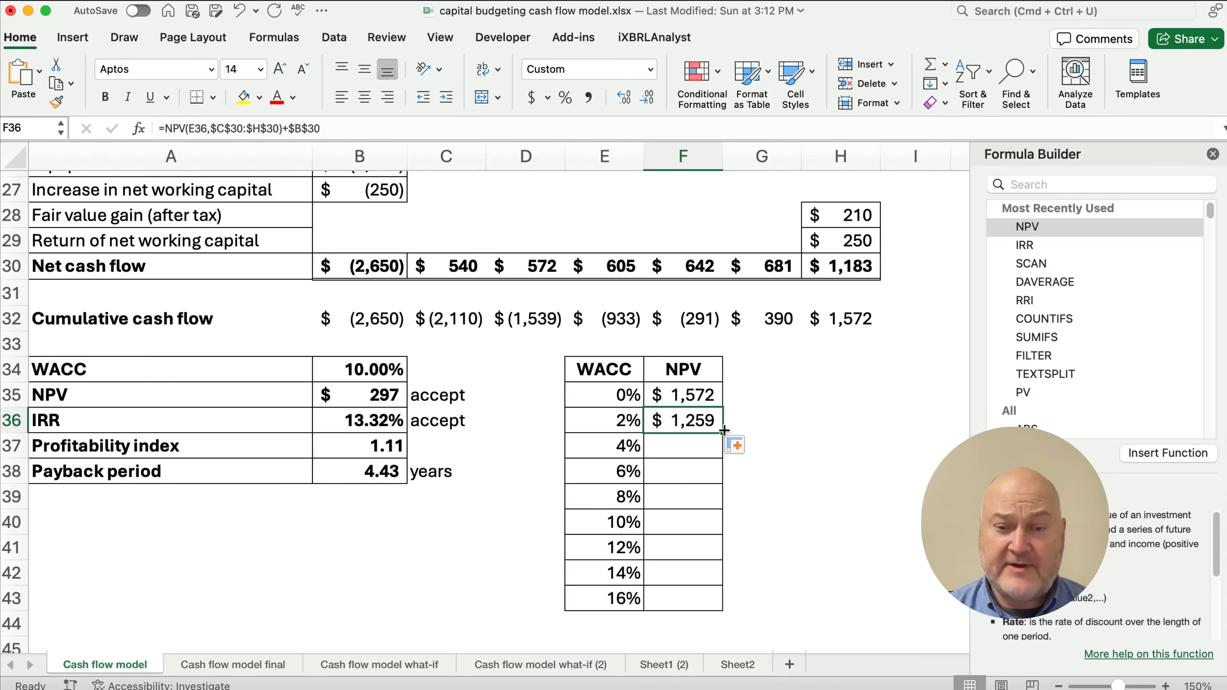
pyautogui.moveTo(724, 433); pyautogui.dragTo(732, 599)
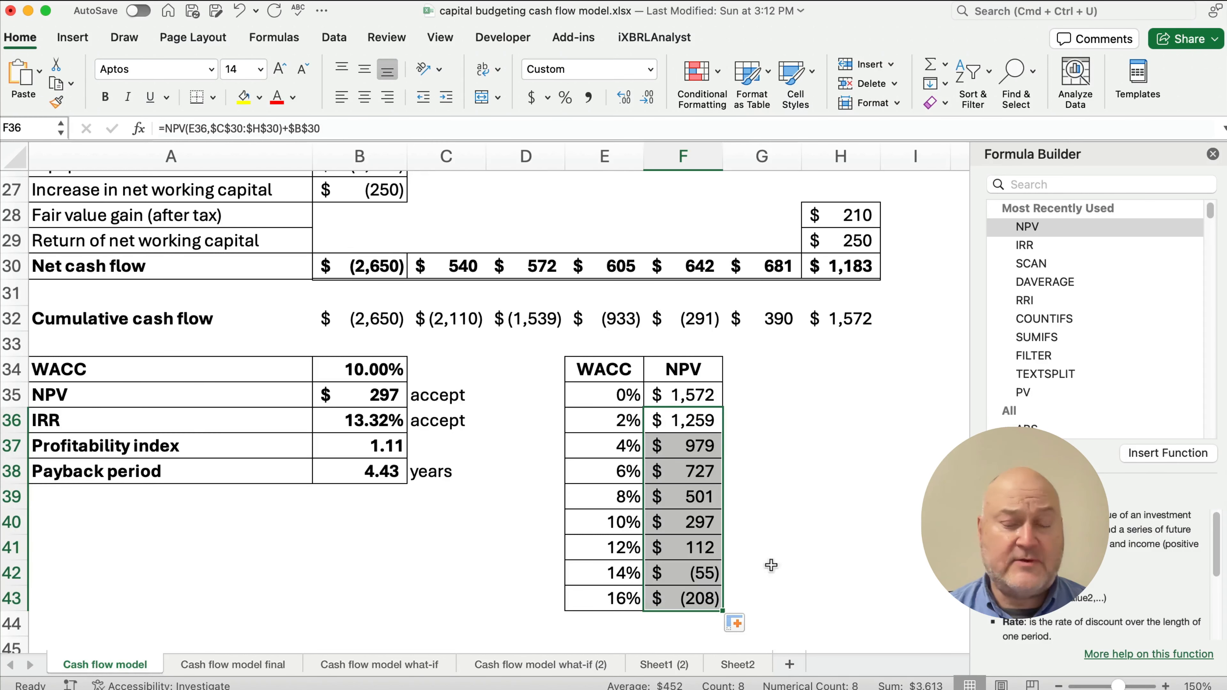
# Examine the NPVs across the WACC table, especially the 10%, 12% and 14% rows, to see where NPV changes sign
pyautogui.moveTo(598, 397); pyautogui.dragTo(595, 587)
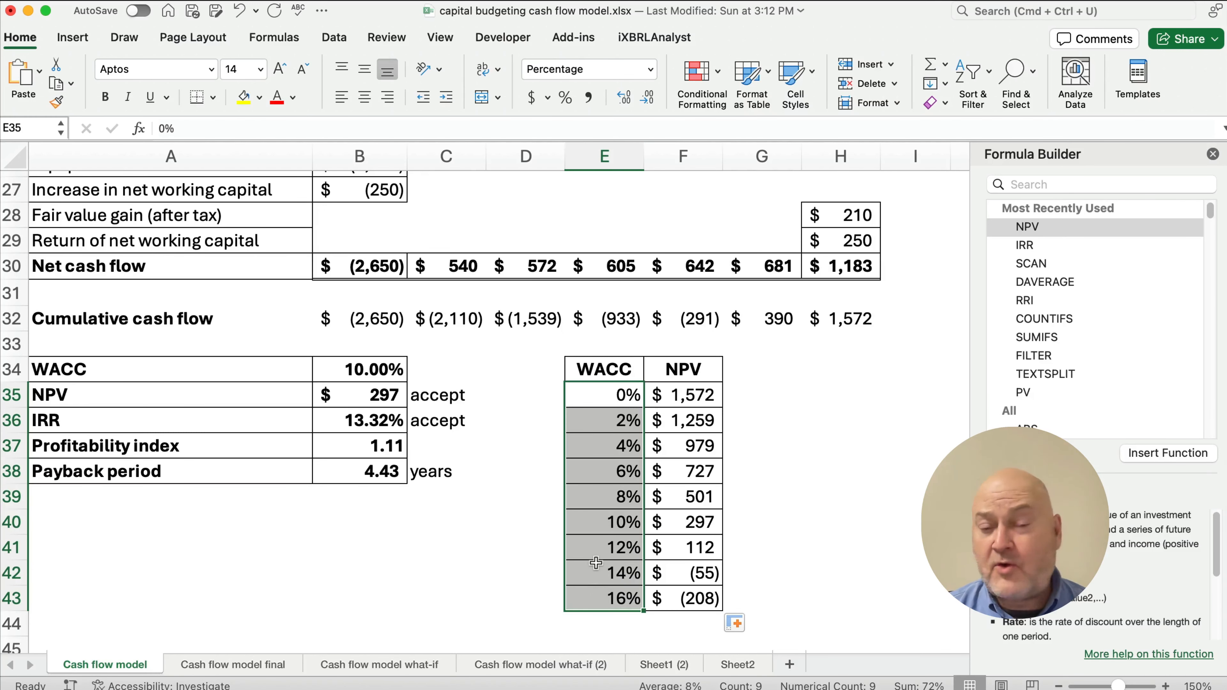
pyautogui.click(688, 403)
pyautogui.moveTo(688, 403); pyautogui.dragTo(699, 548)
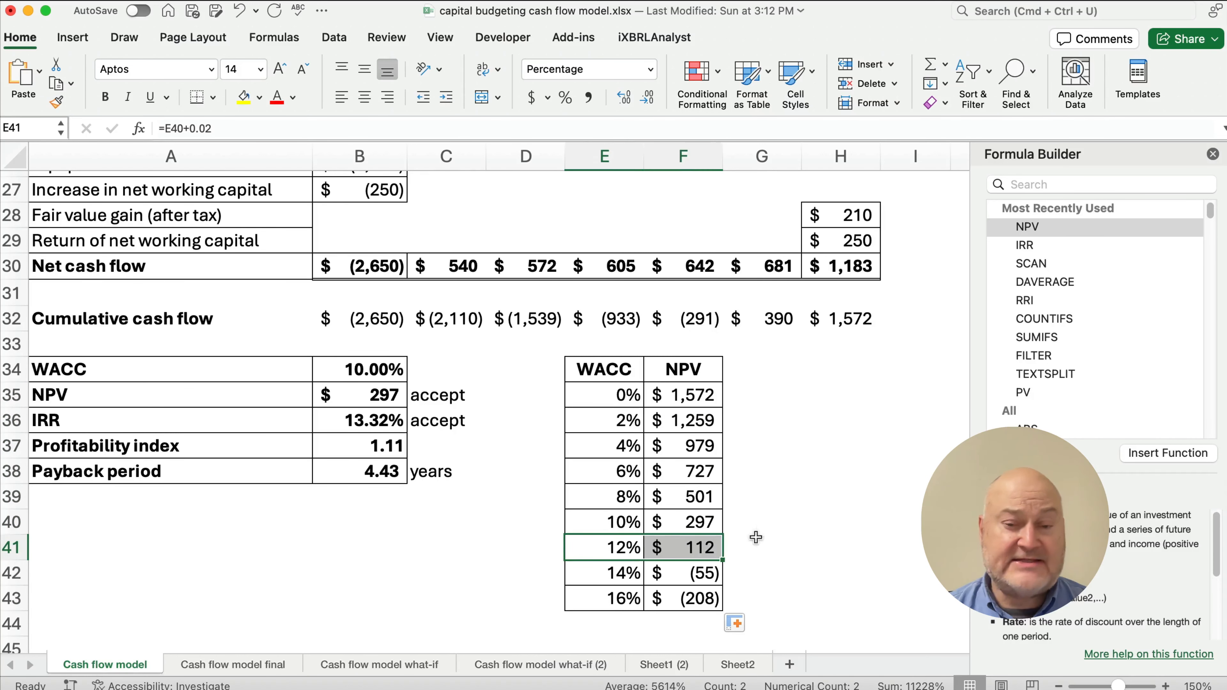
pyautogui.moveTo(606, 577); pyautogui.dragTo(700, 578)
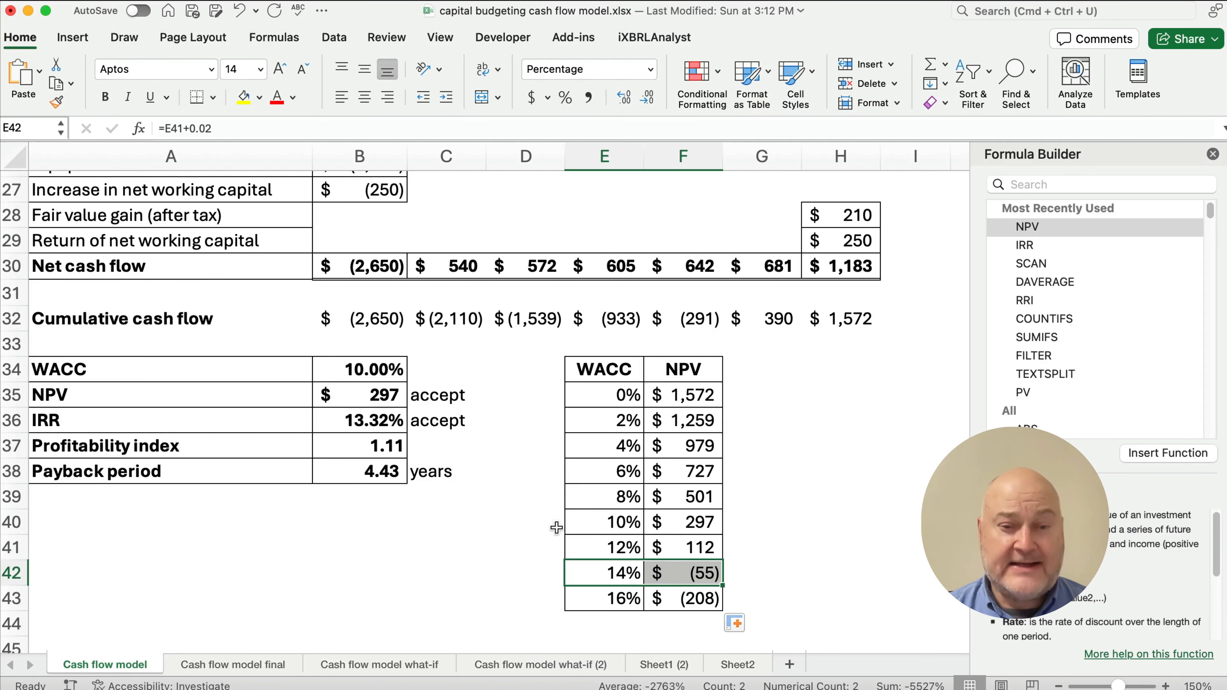
pyautogui.moveTo(583, 552); pyautogui.dragTo(693, 570)
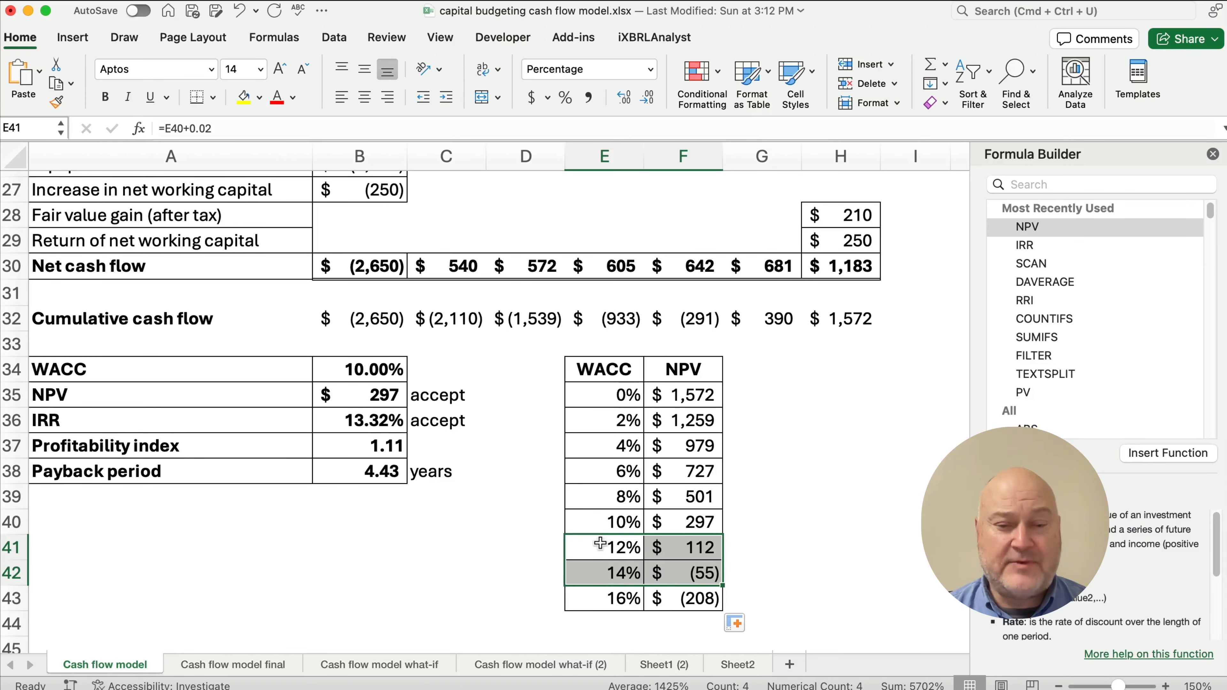
pyautogui.moveTo(603, 522); pyautogui.dragTo(688, 525)
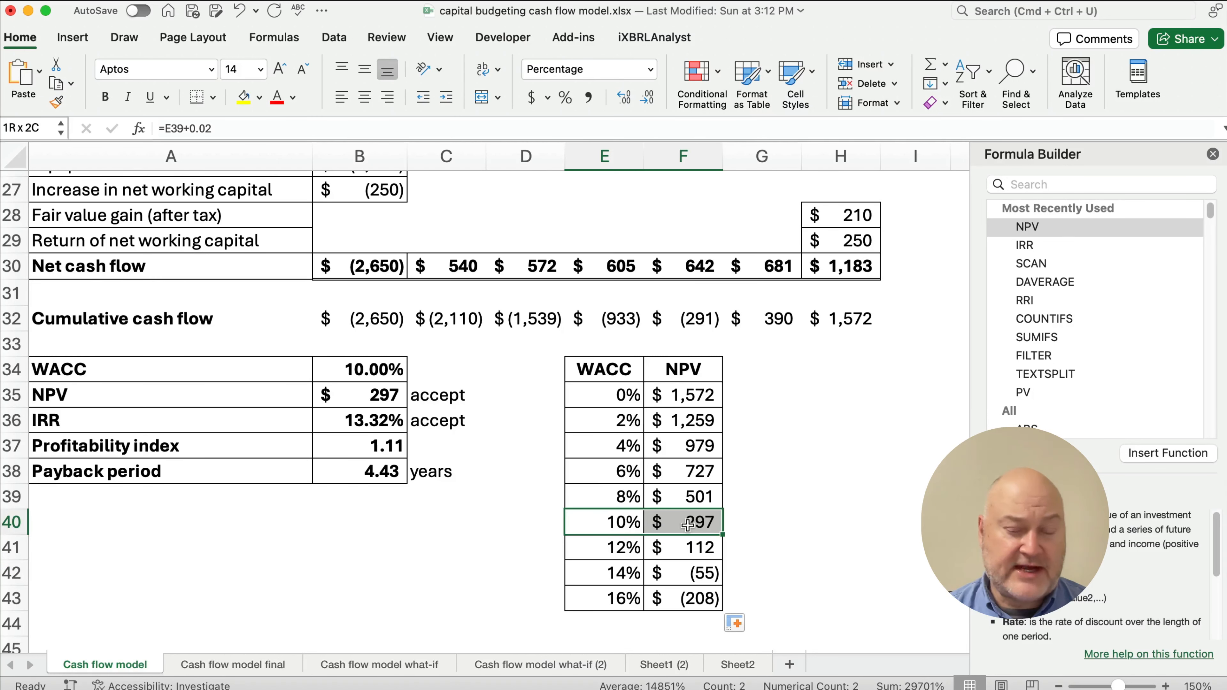
pyautogui.click(613, 548)
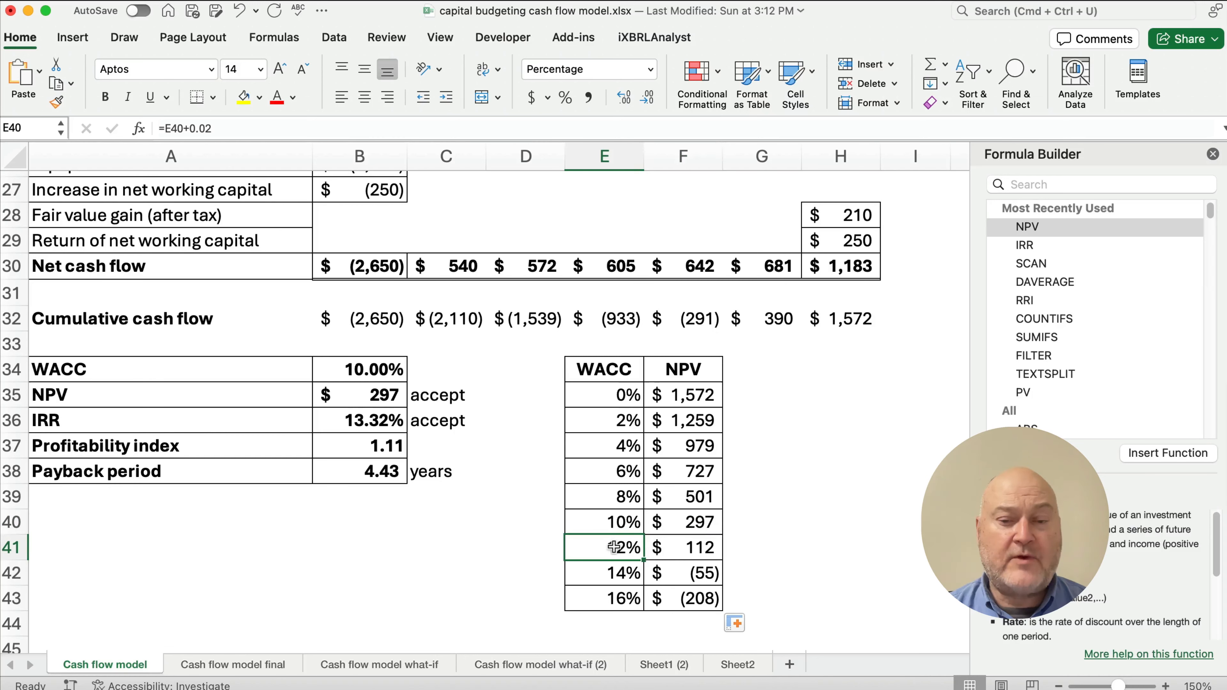
pyautogui.moveTo(613, 547); pyautogui.dragTo(671, 548)
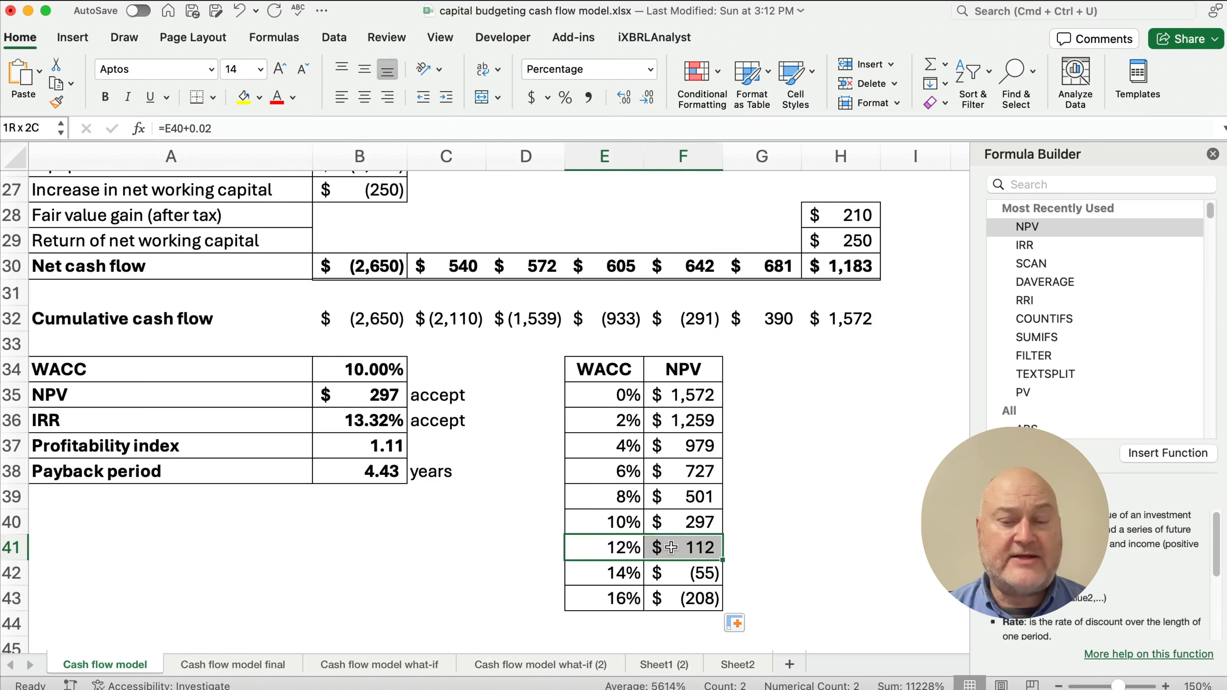
# Test a WACC of 12% in B34 against the table's NPV, and undo the change
pyautogui.click(374, 374)
pyautogui.write('12')
pyautogui.press('Return')
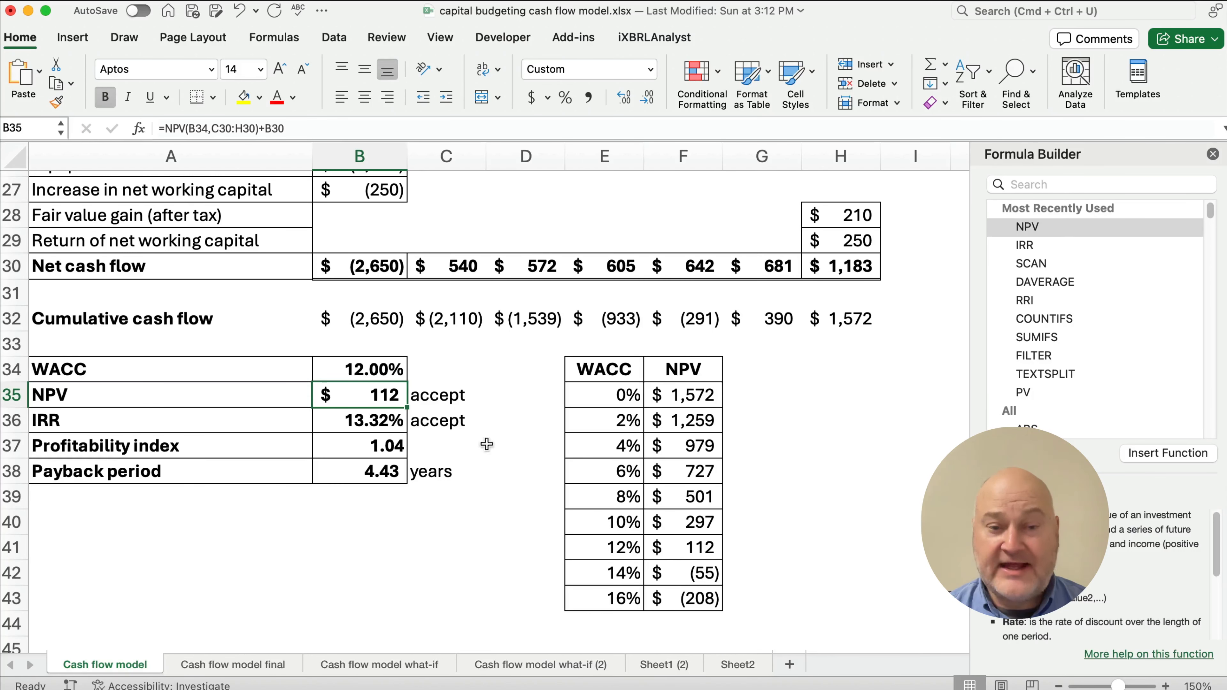
pyautogui.press('super+z')
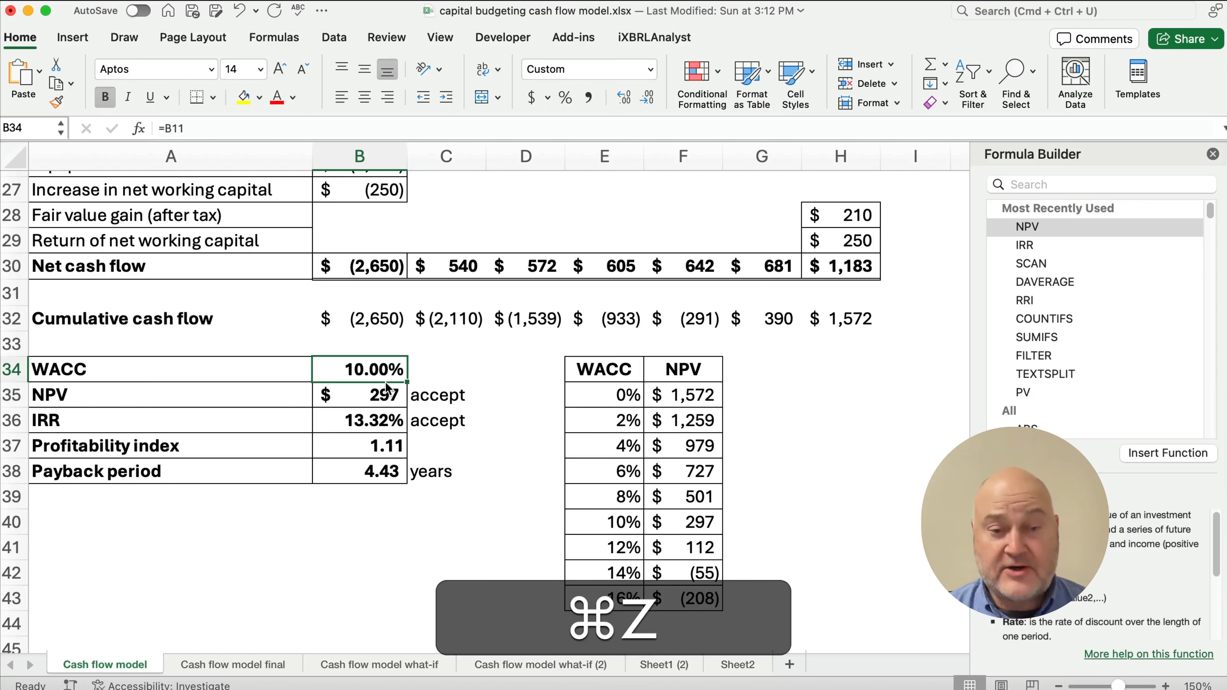
# Examine the NPV in the 14% WACC row of the table
pyautogui.click(636, 569)
pyautogui.moveTo(636, 569); pyautogui.dragTo(689, 572)
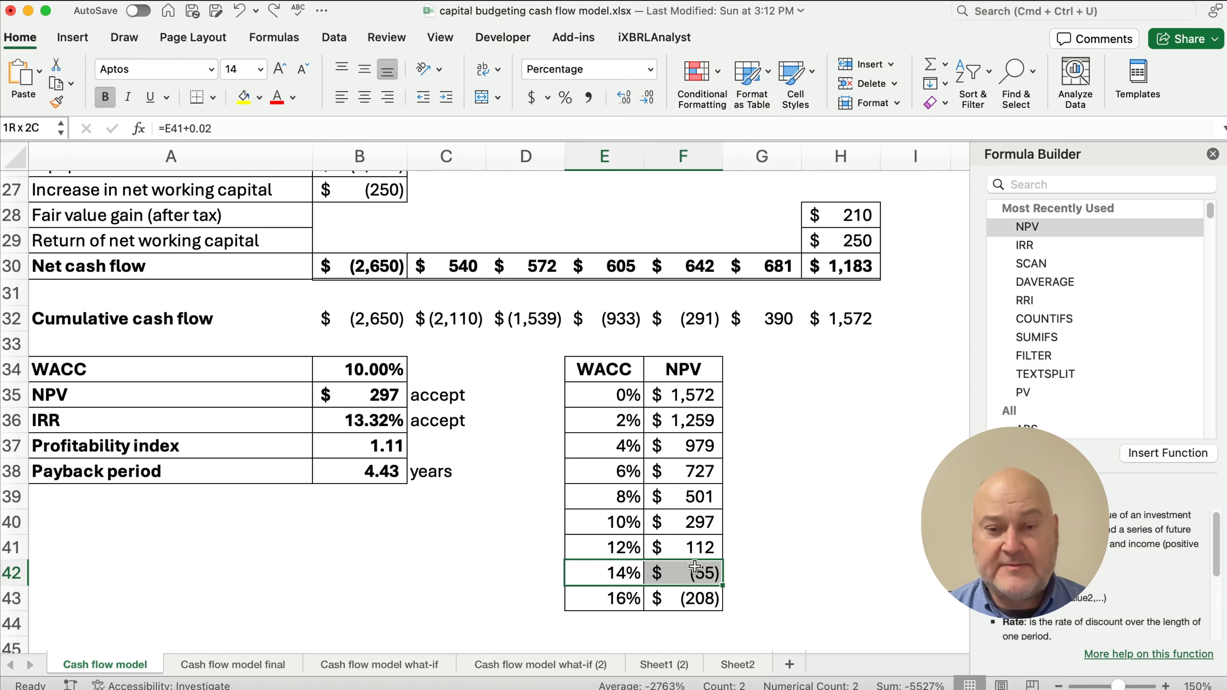